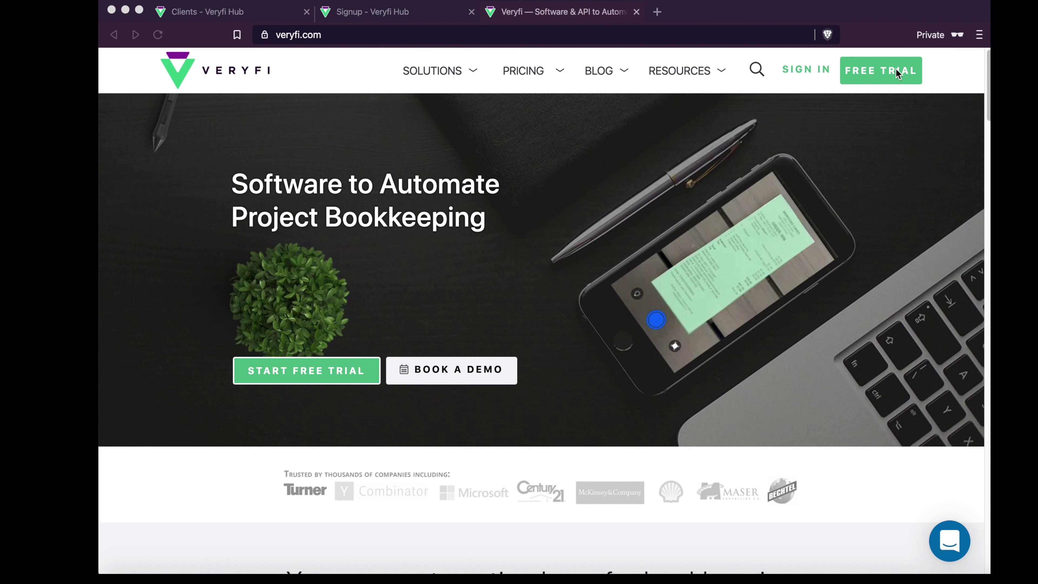
Open the free trial registration from the Veryfi homepage and display the Accountant Signup form
left_click(876, 122)
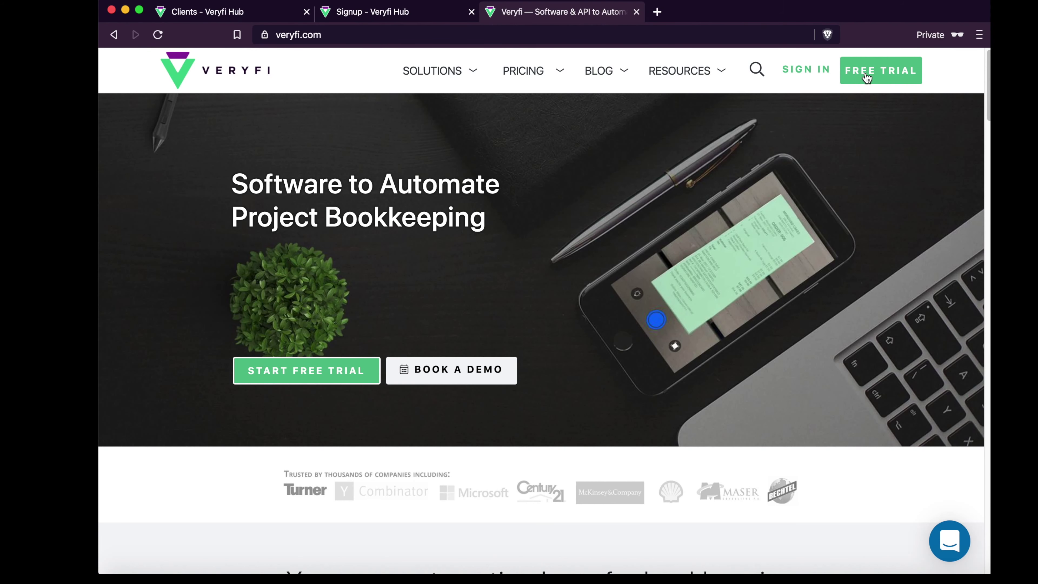
left_click(874, 76)
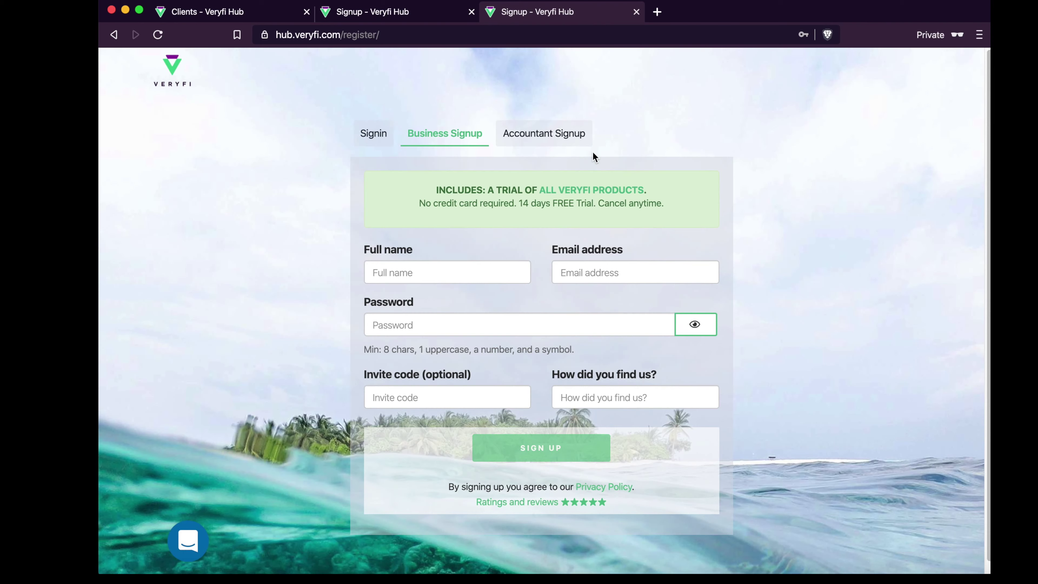
left_click(530, 140)
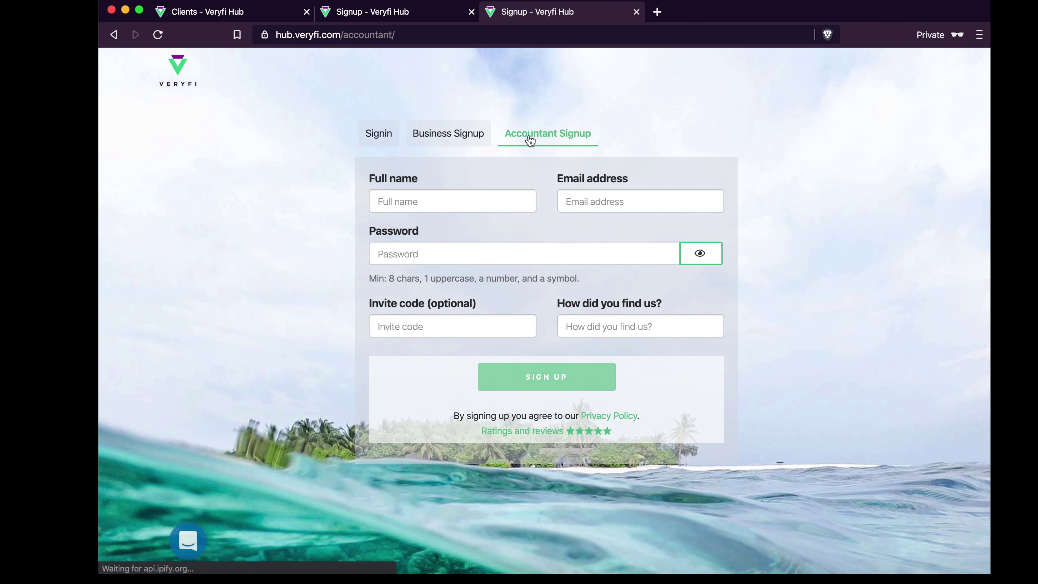
left_click(494, 199)
left_click(594, 335)
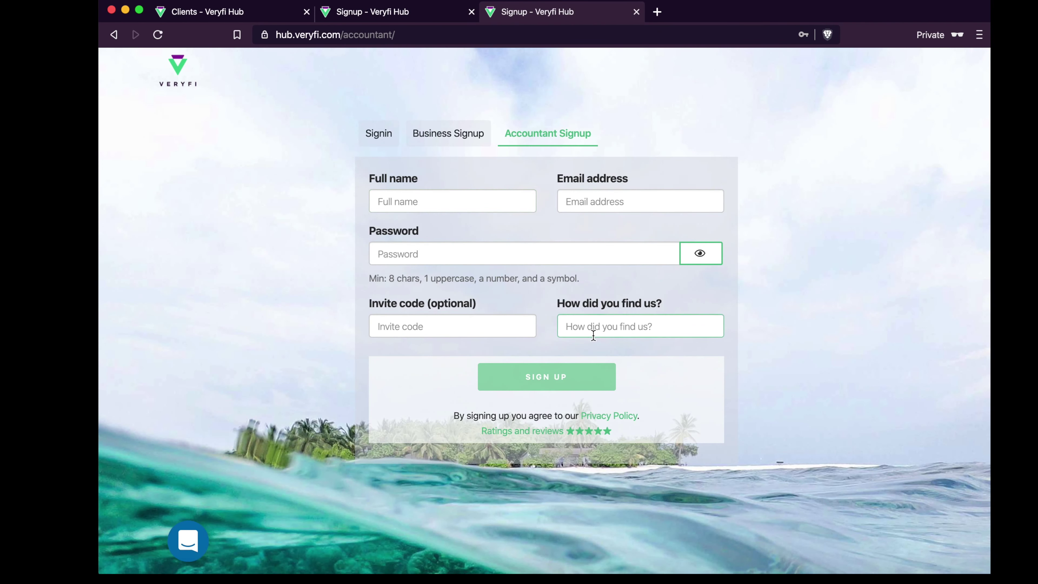
left_click(417, 110)
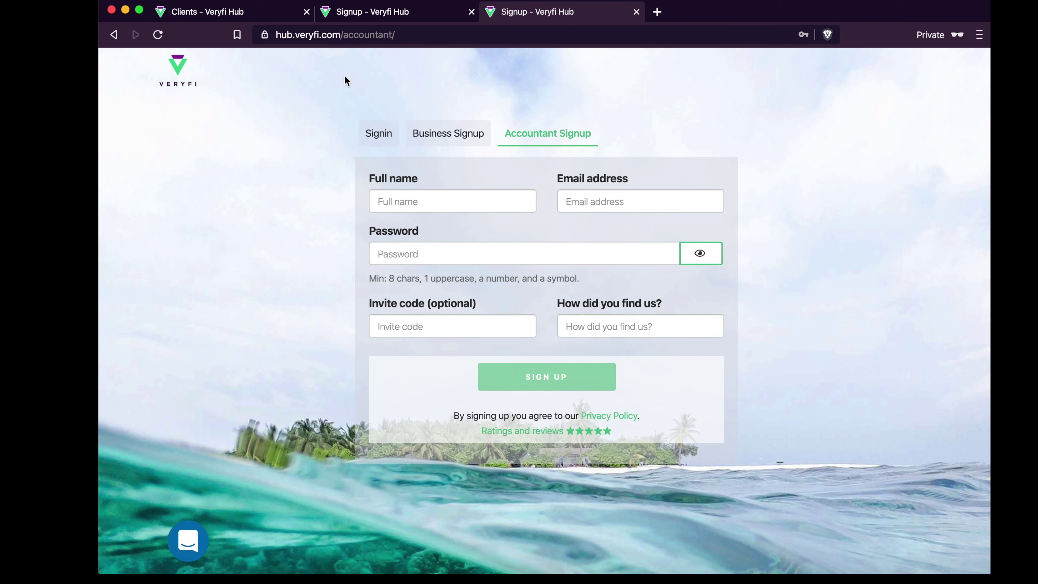
Go to the Clients page, closing the extra signup page, and look through all the client cards
left_click(245, 15)
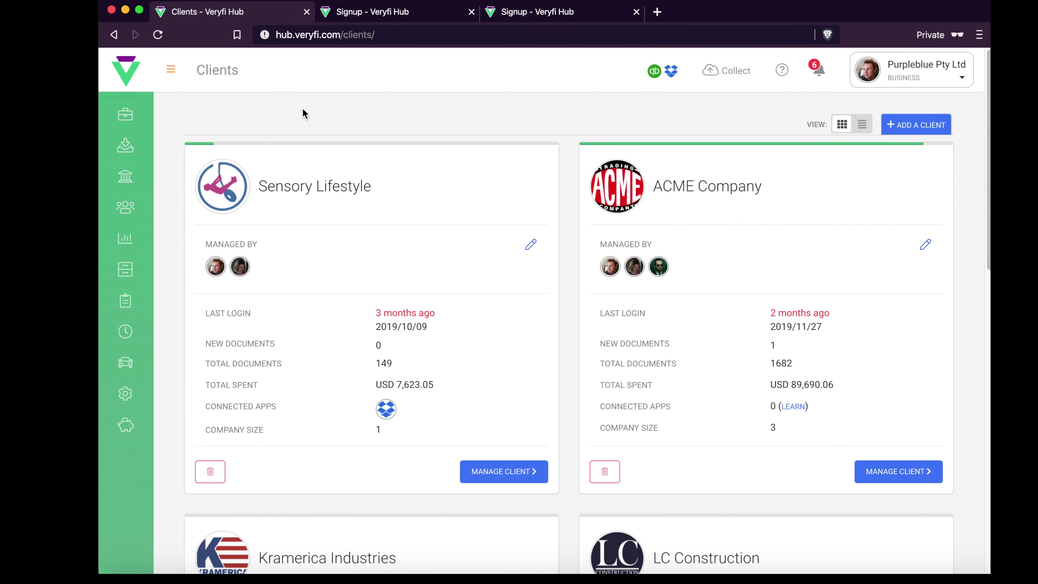
left_click(636, 11)
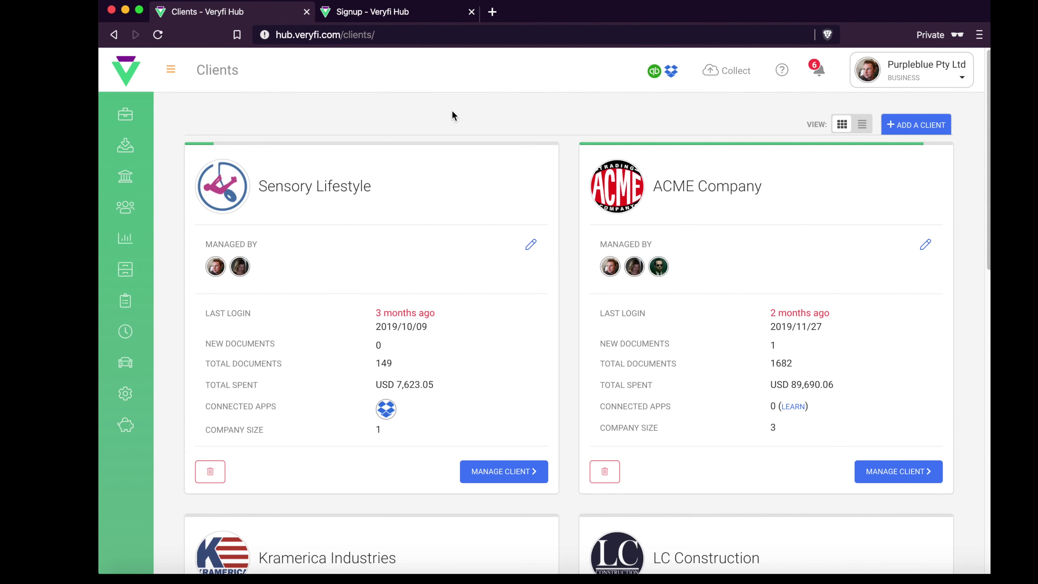
scroll(437, 120, "down", 10)
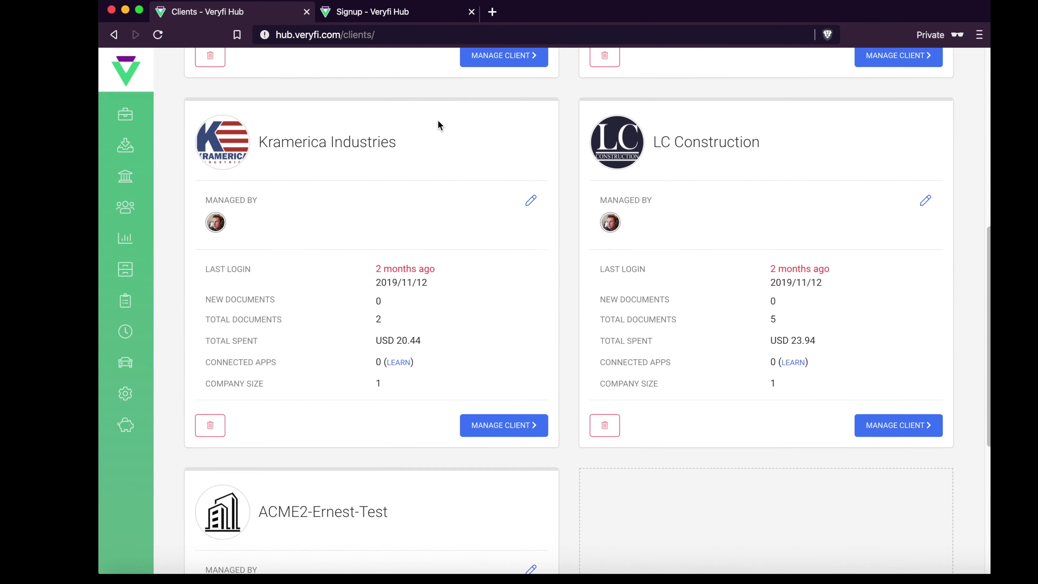
scroll(437, 120, "down", 7)
scroll(438, 120, "up", 5)
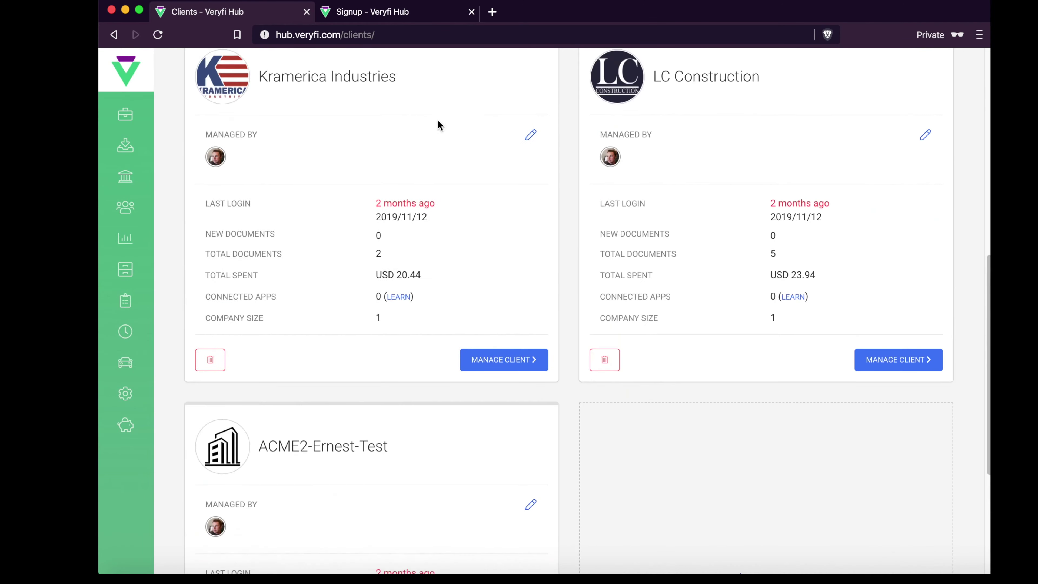
scroll(438, 120, "up", 12)
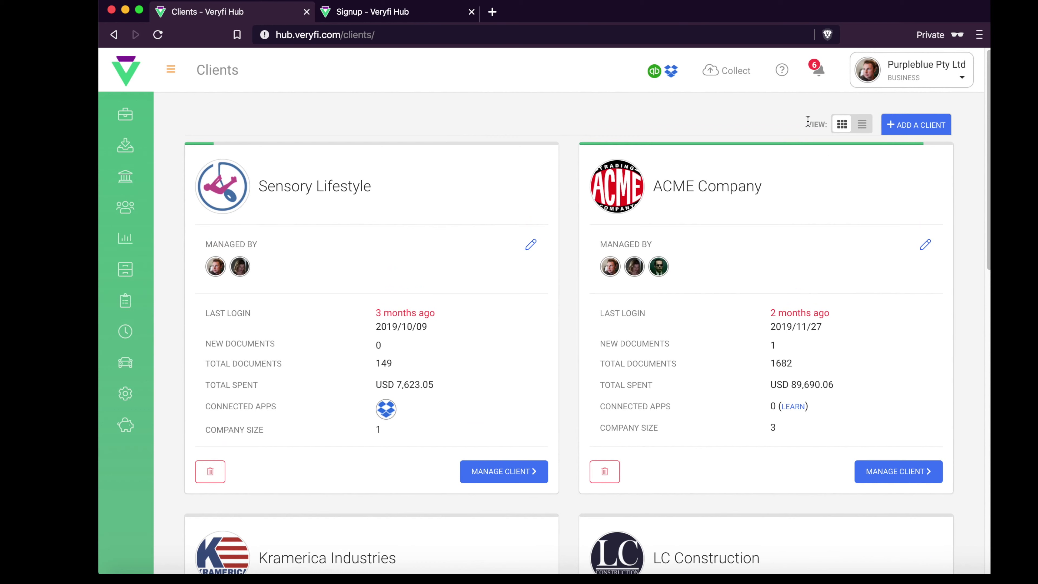
Display the clients in list view and look across all of its columns
left_click(862, 127)
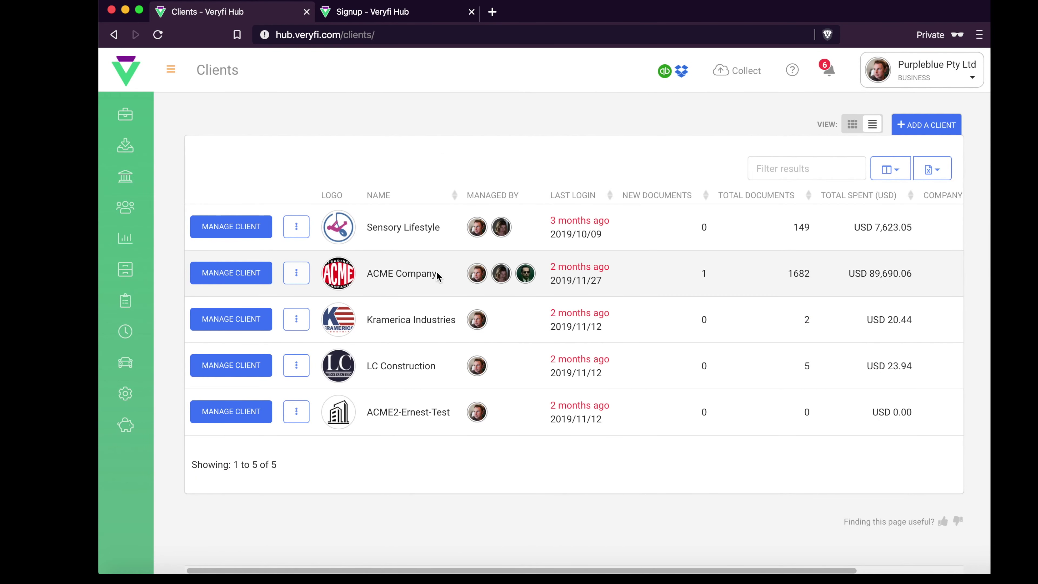
scroll(425, 278, "right", 5)
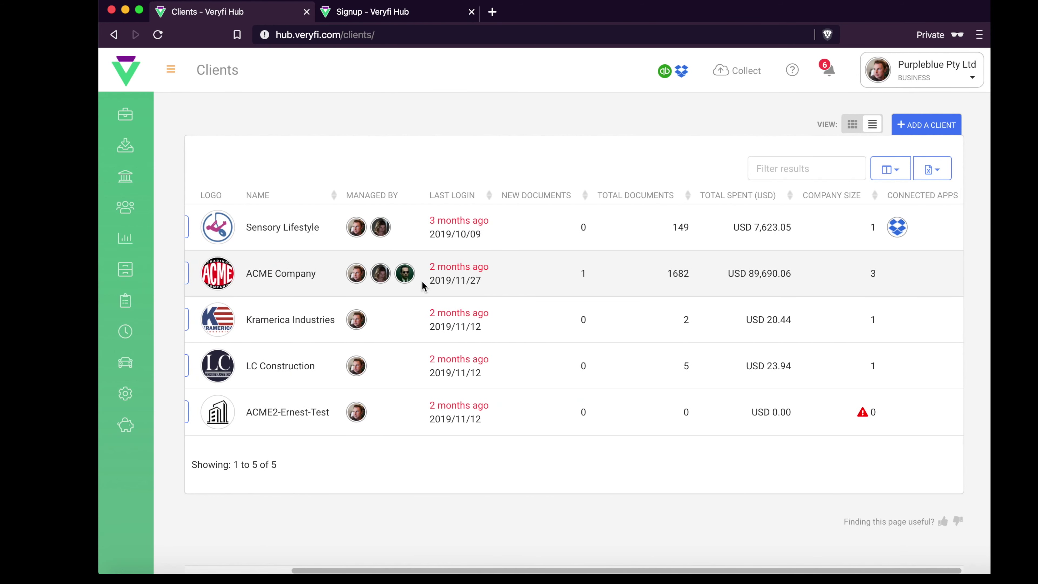
scroll(421, 280, "left", 5)
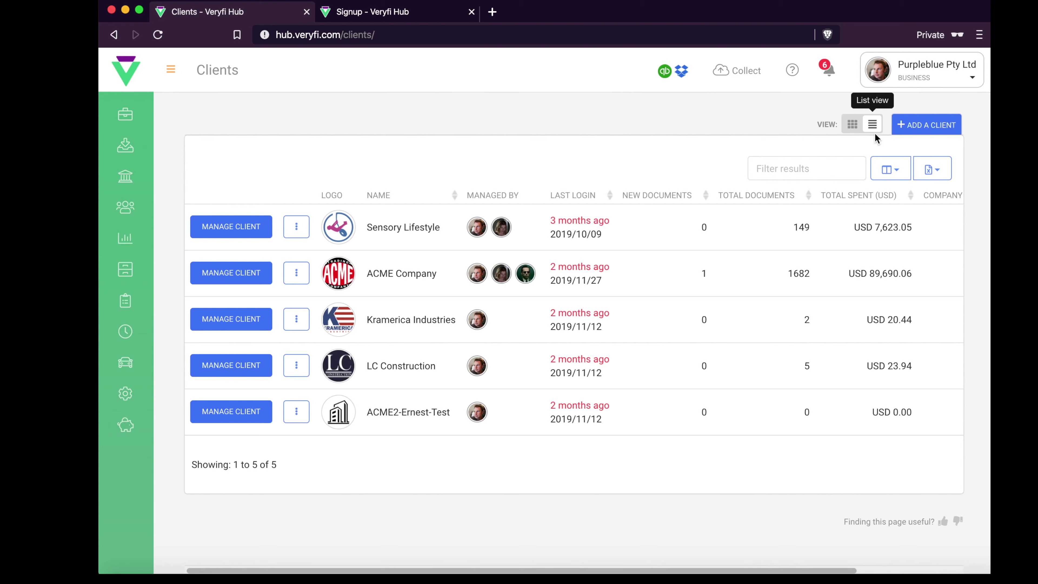
Open the new client form with location access allowed and review its company, admin and enabled product fields
left_click(923, 126)
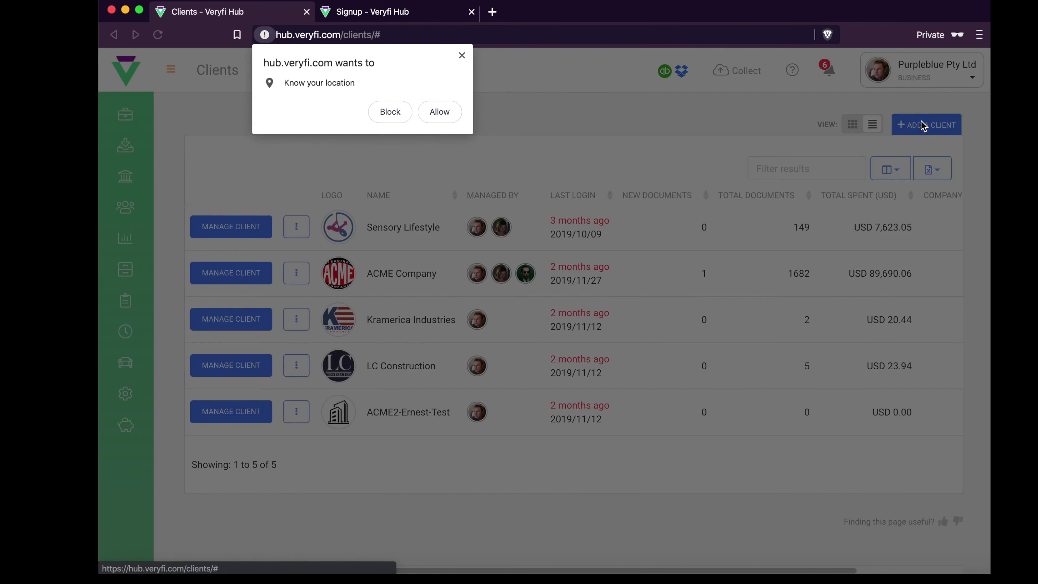
left_click(446, 110)
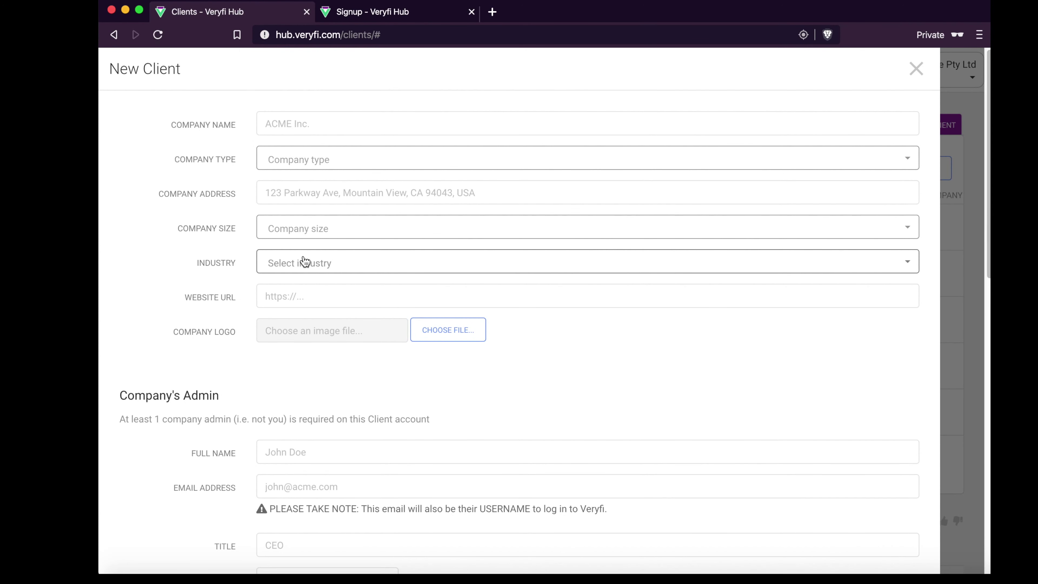
scroll(303, 261, "down", 3)
scroll(303, 261, "up", 3)
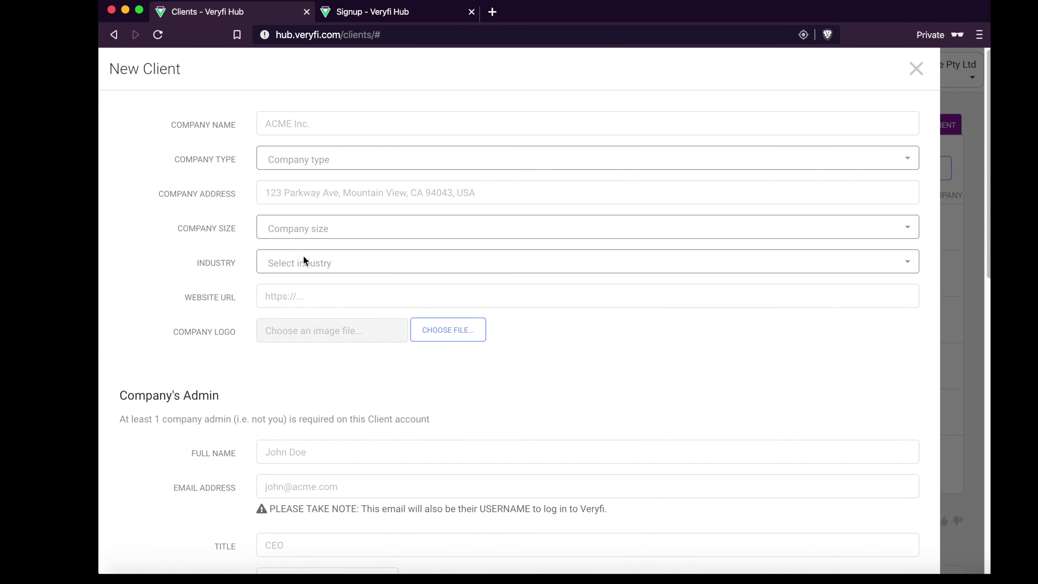
scroll(283, 274, "down", 2)
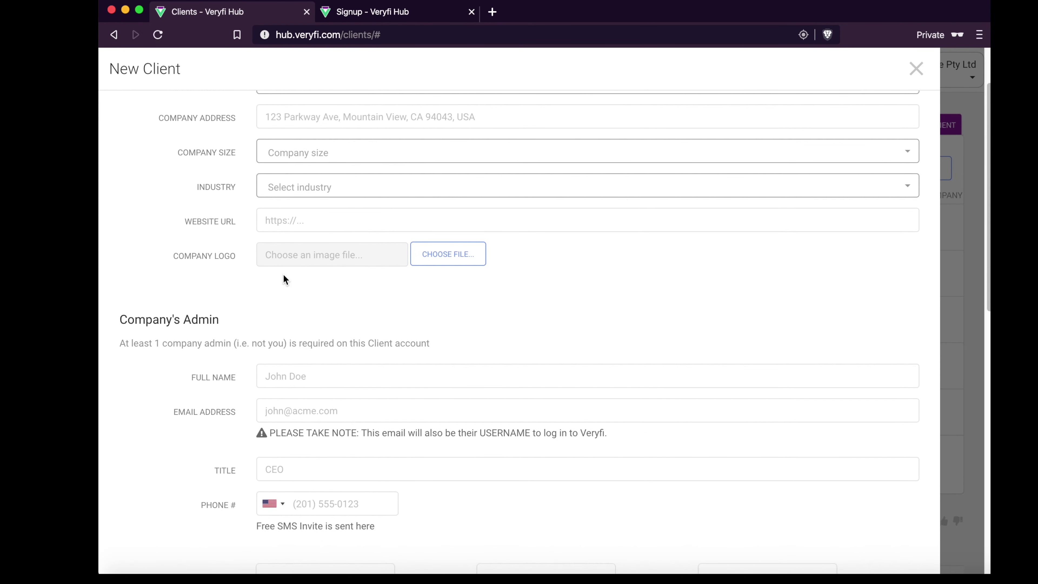
scroll(311, 298, "down", 3)
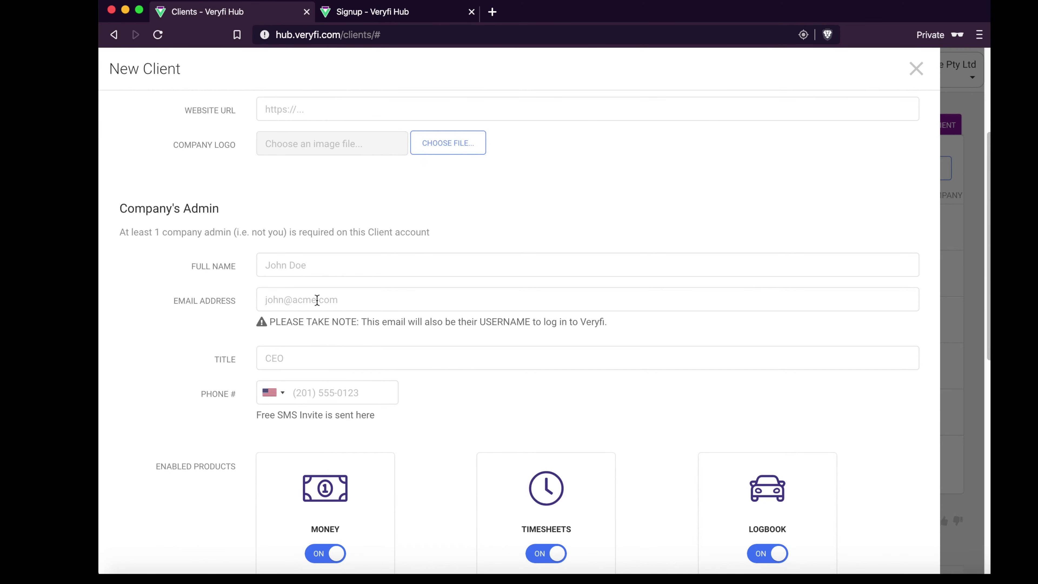
scroll(316, 300, "down", 2)
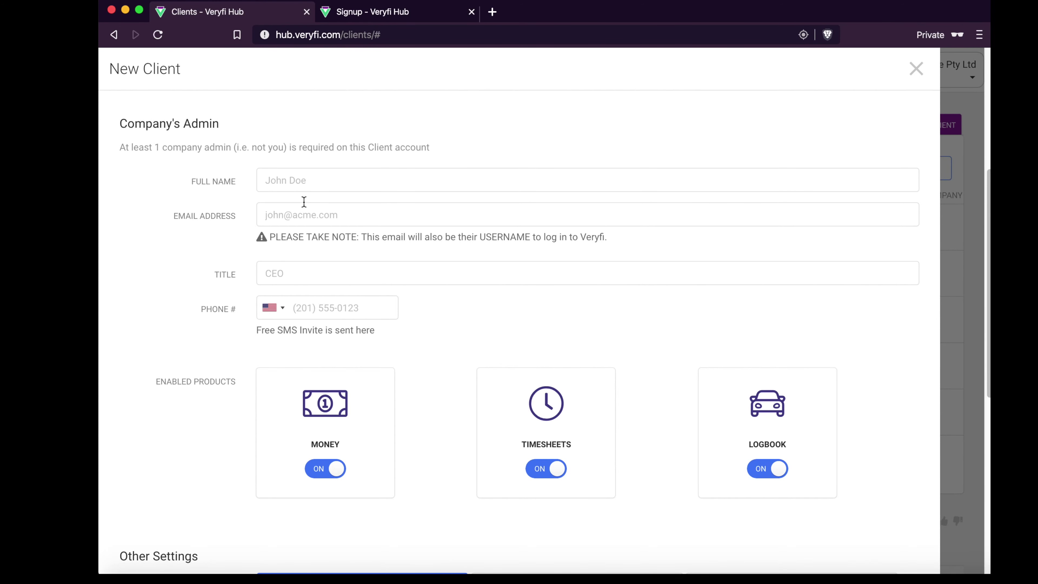
scroll(304, 201, "down", 1)
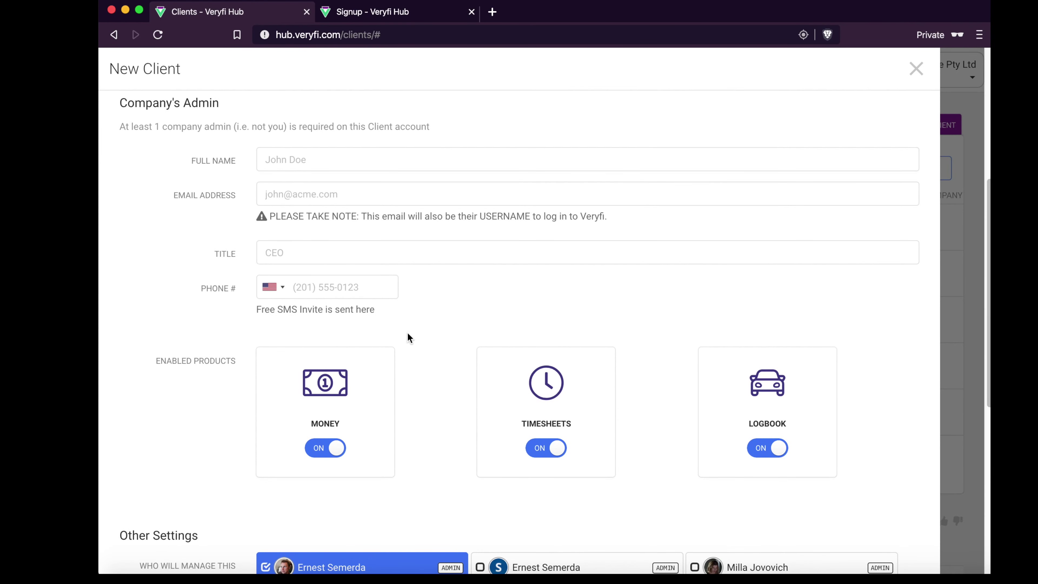
scroll(285, 383, "down", 2)
scroll(287, 384, "down", 1)
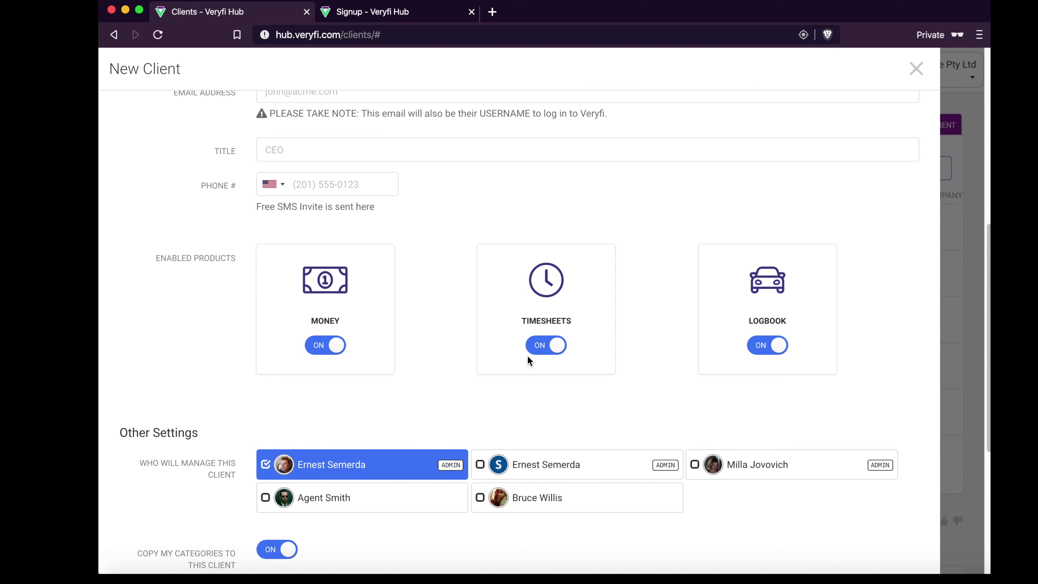
Toggle the Timesheets and Logbook products off and back on for the new client
left_click(543, 347)
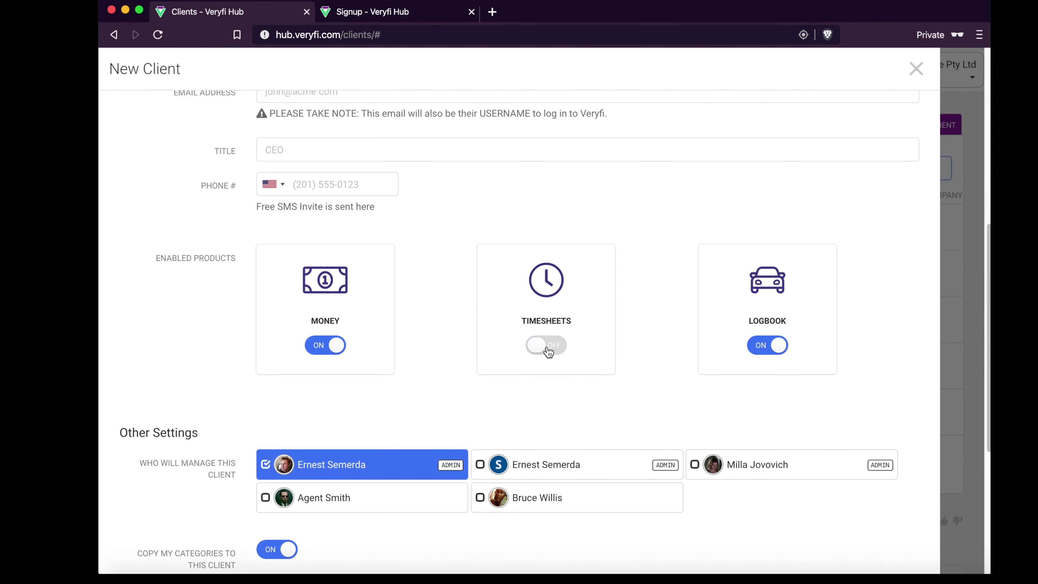
left_click(758, 346)
left_click(756, 344)
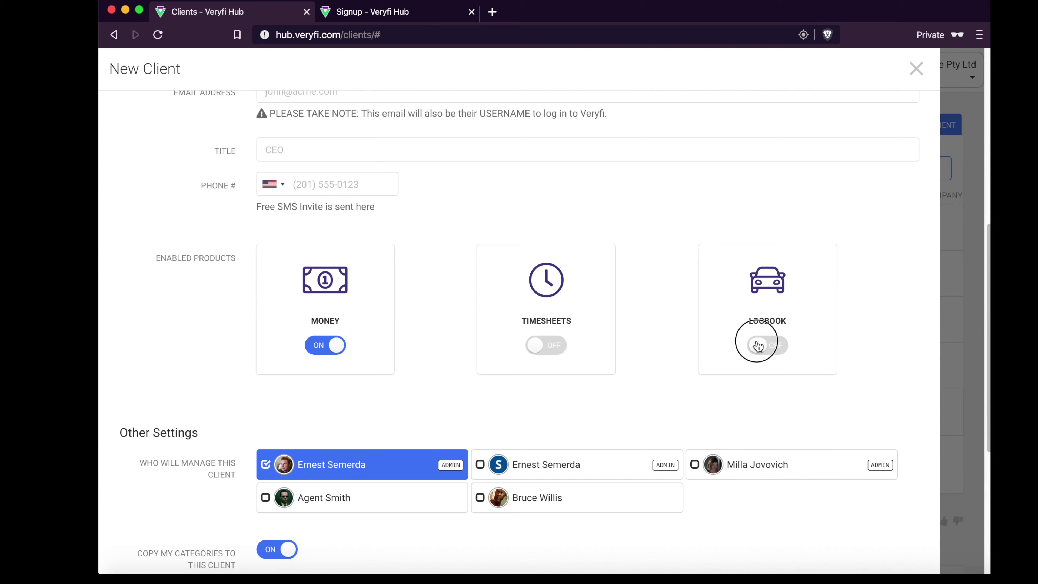
left_click(552, 348)
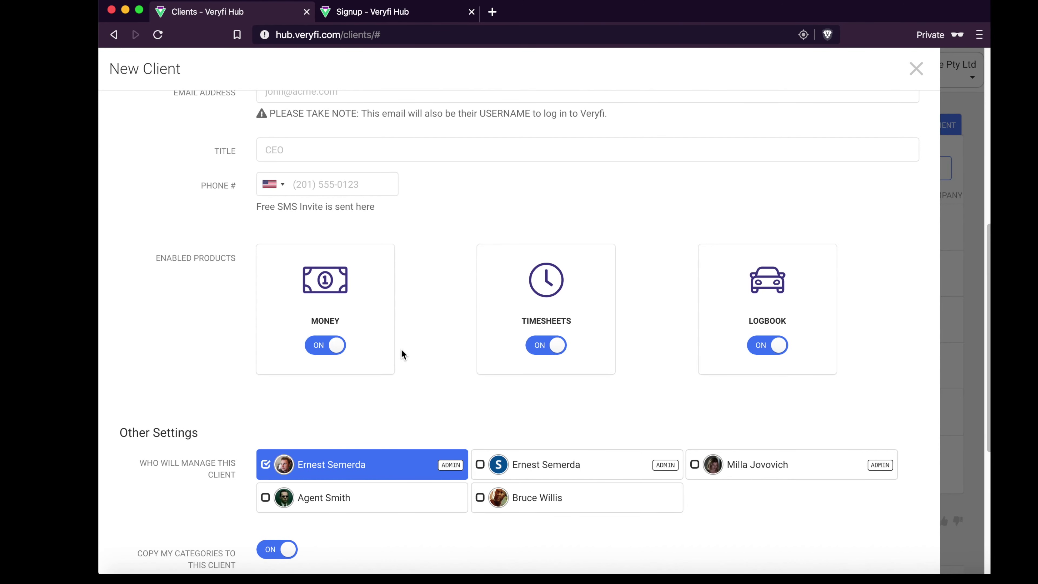
Assign the third listed admin as an additional manager of the new client and review the copy and billing settings
scroll(403, 354, "down", 3)
scroll(403, 355, "down", 5)
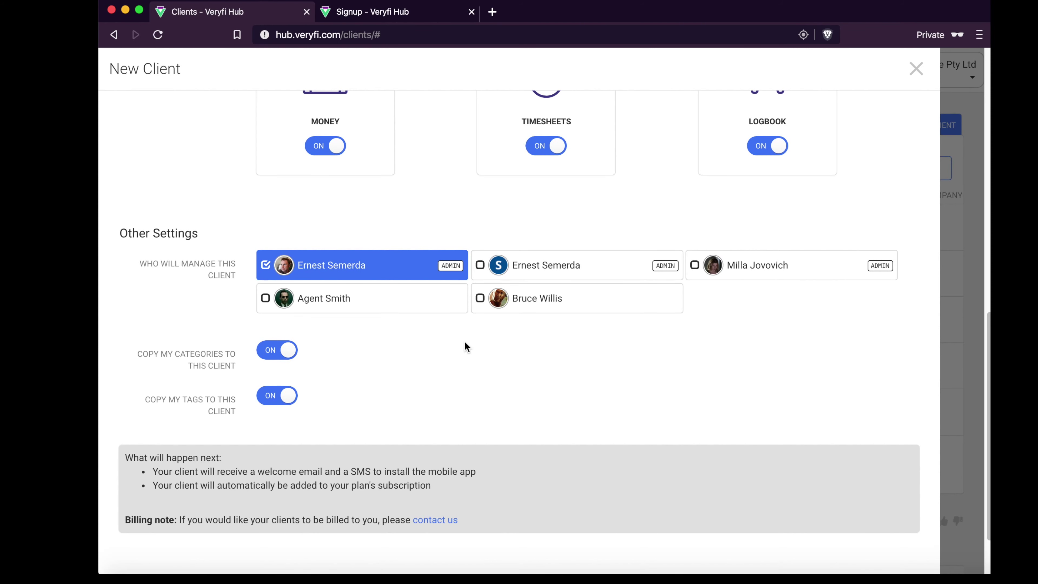
left_click(753, 271)
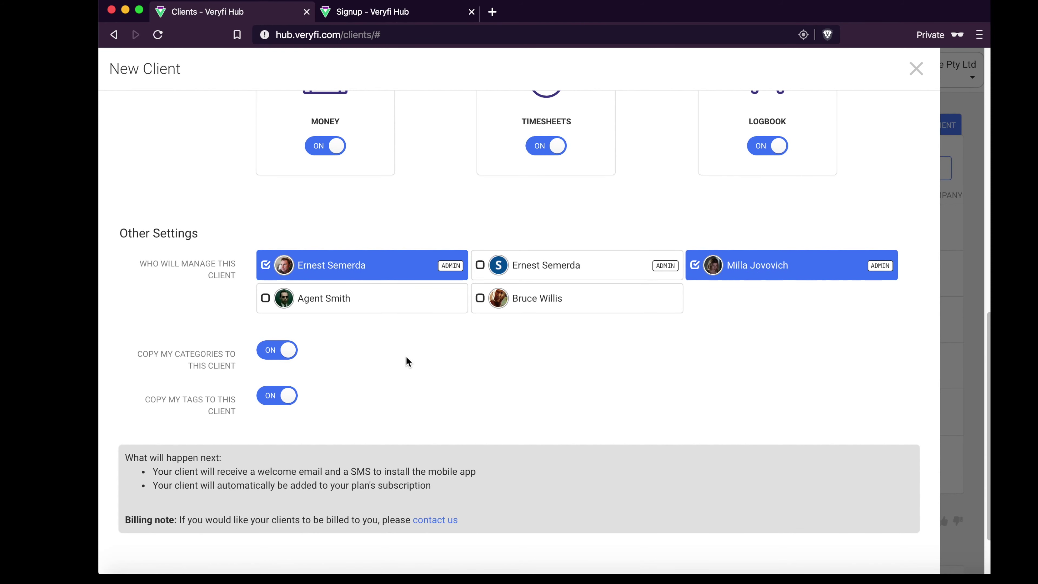
scroll(406, 361, "down", 3)
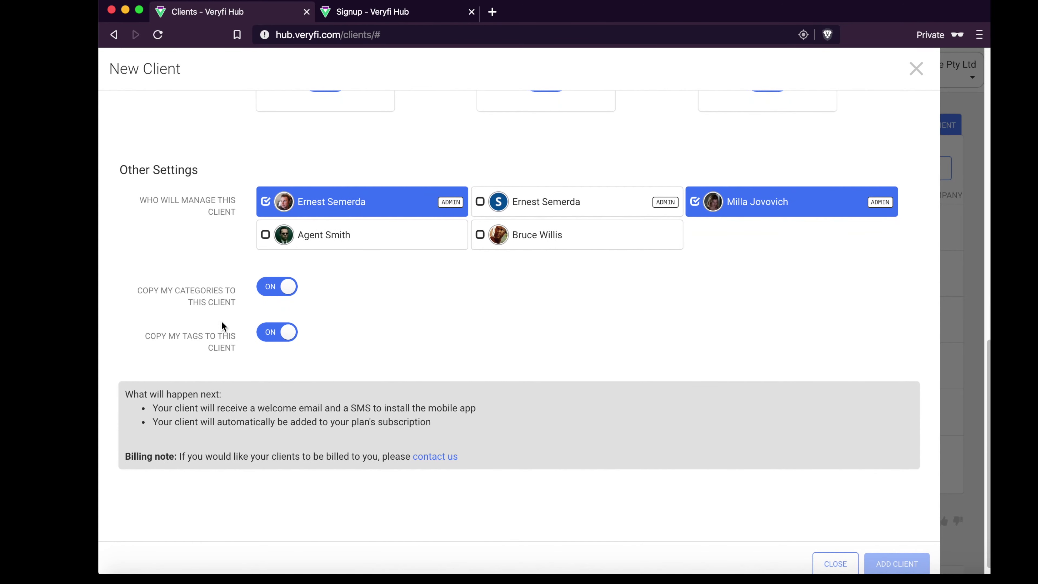
scroll(209, 364, "down", 1)
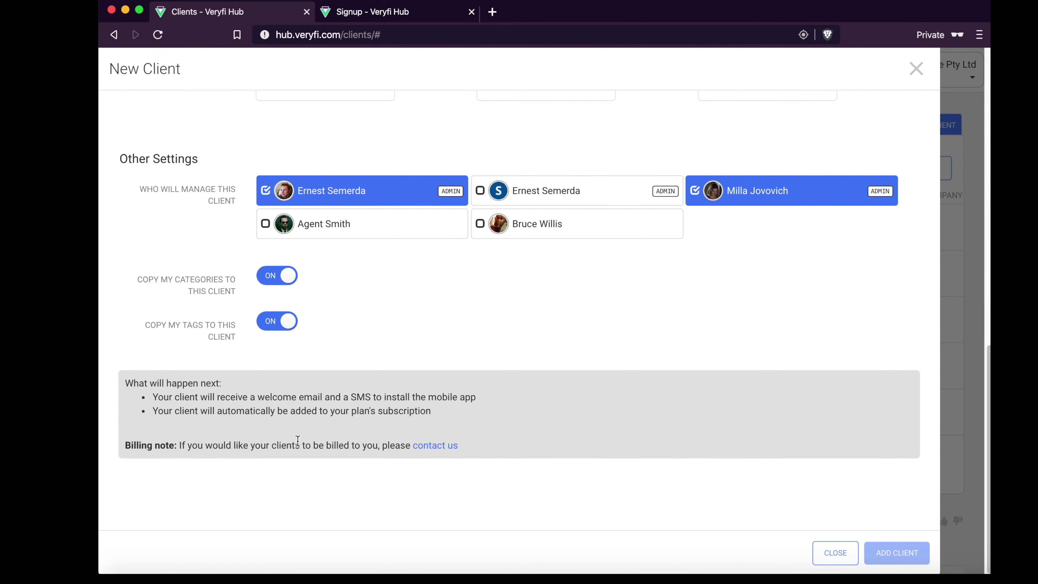
Review the new client form from beginning to end and close it without adding the client
scroll(297, 441, "up", 20)
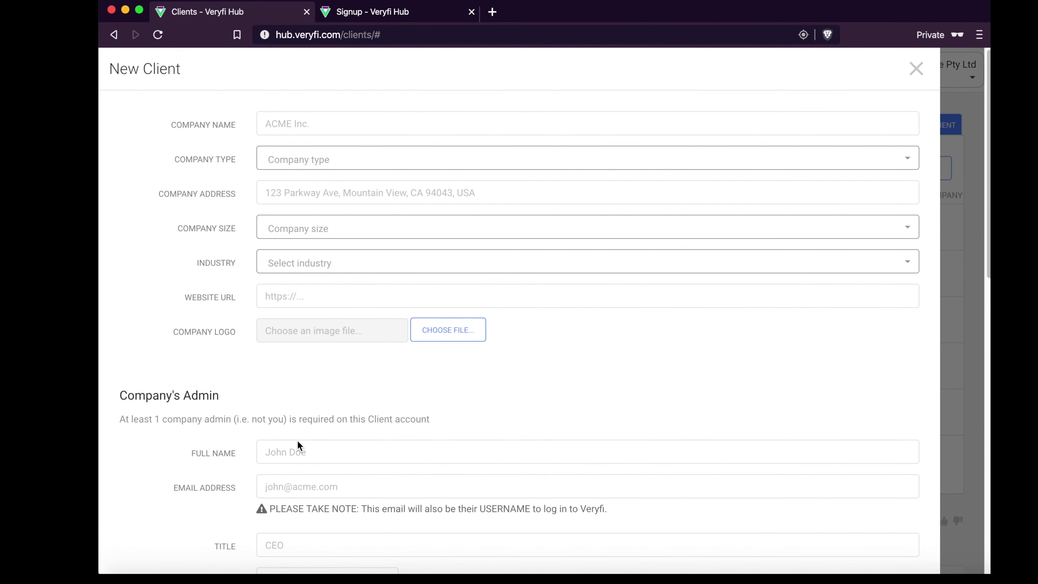
scroll(298, 441, "down", 20)
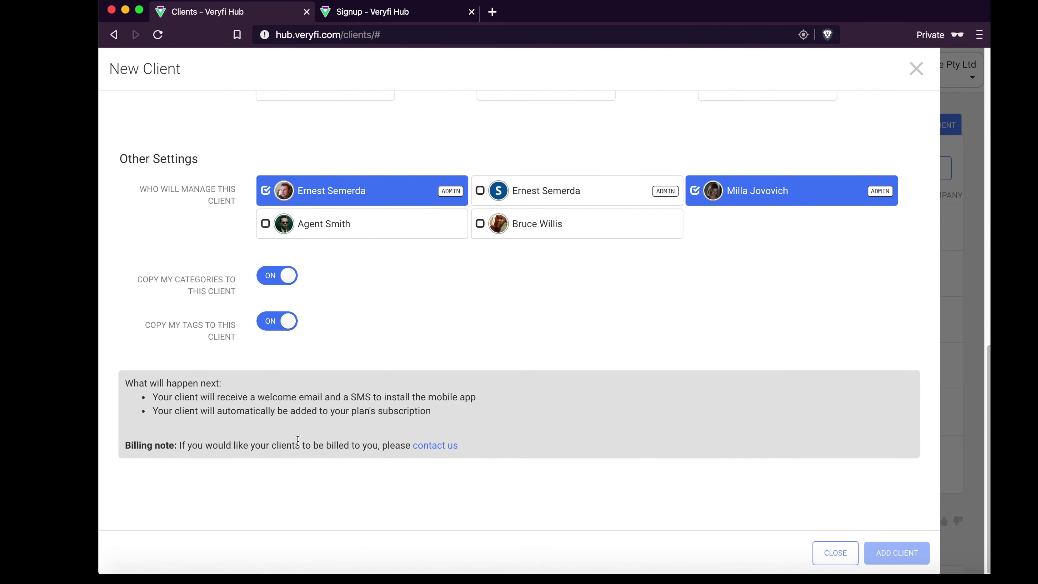
left_click(835, 553)
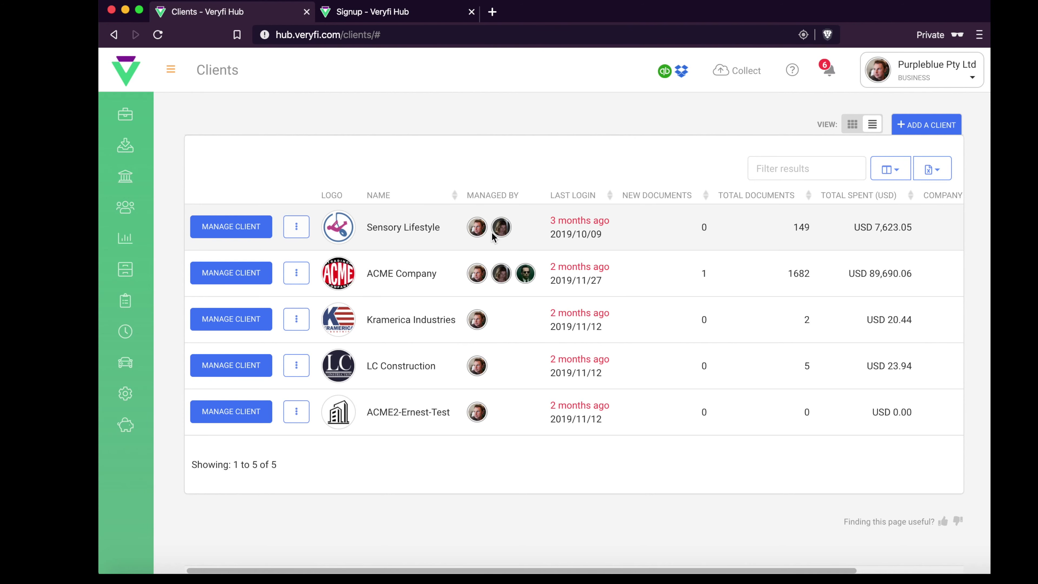
Examine the name and last login of the Sensory Lifestyle client in the list
left_click_drag(367, 227, 442, 229)
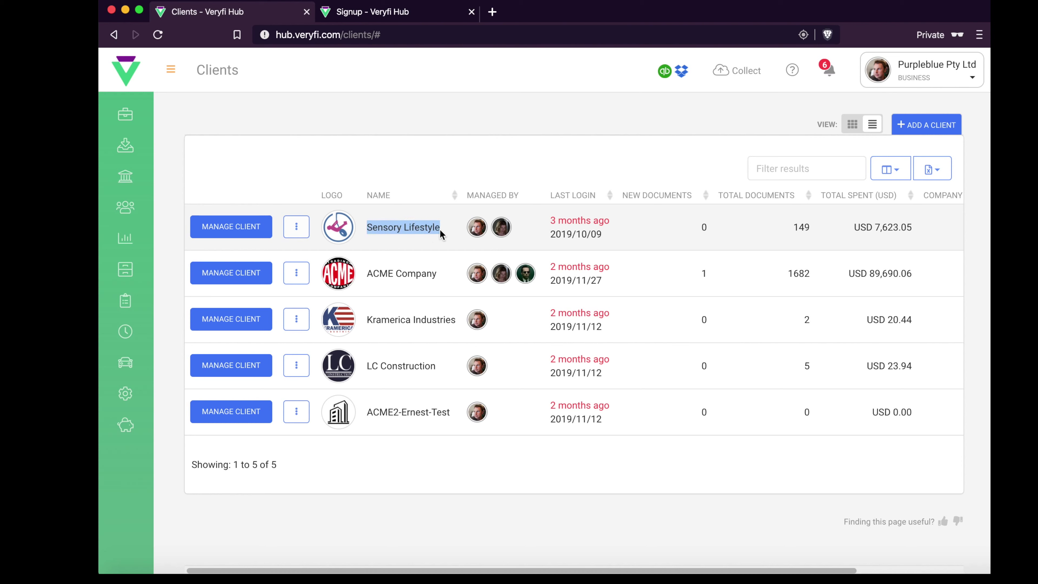
left_click(442, 229)
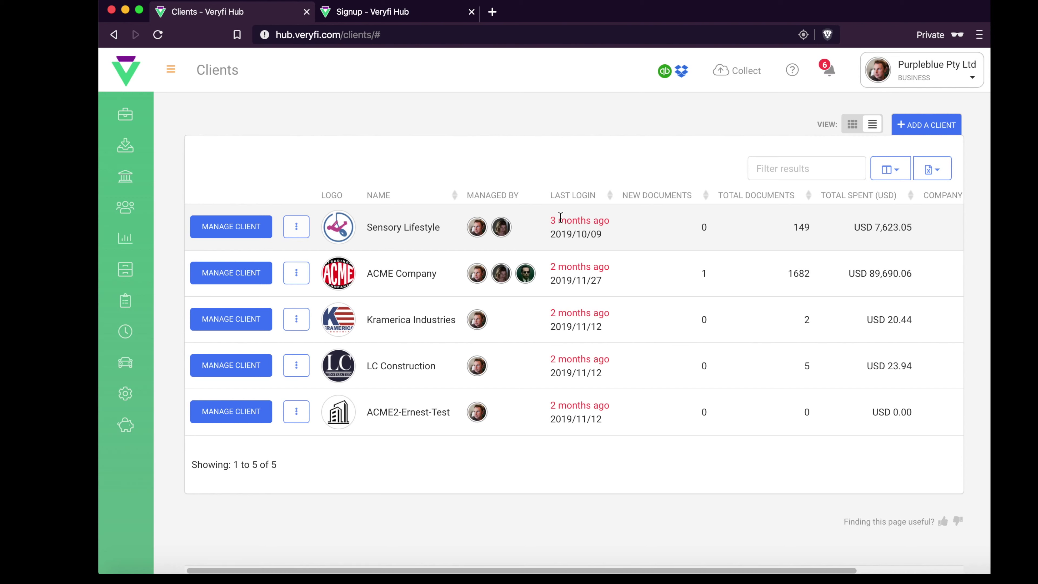
left_click_drag(549, 220, 616, 222)
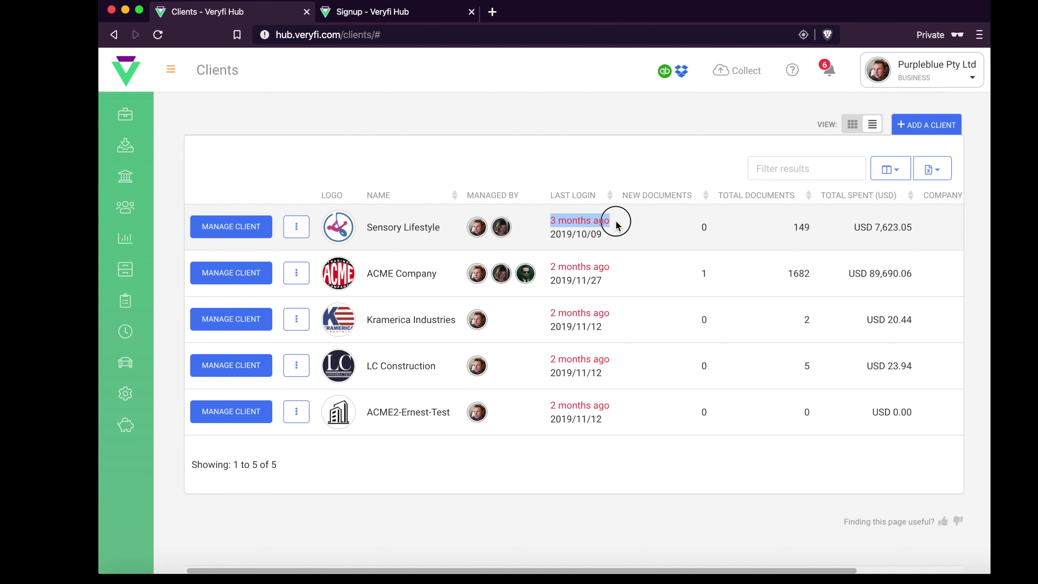
left_click(627, 237)
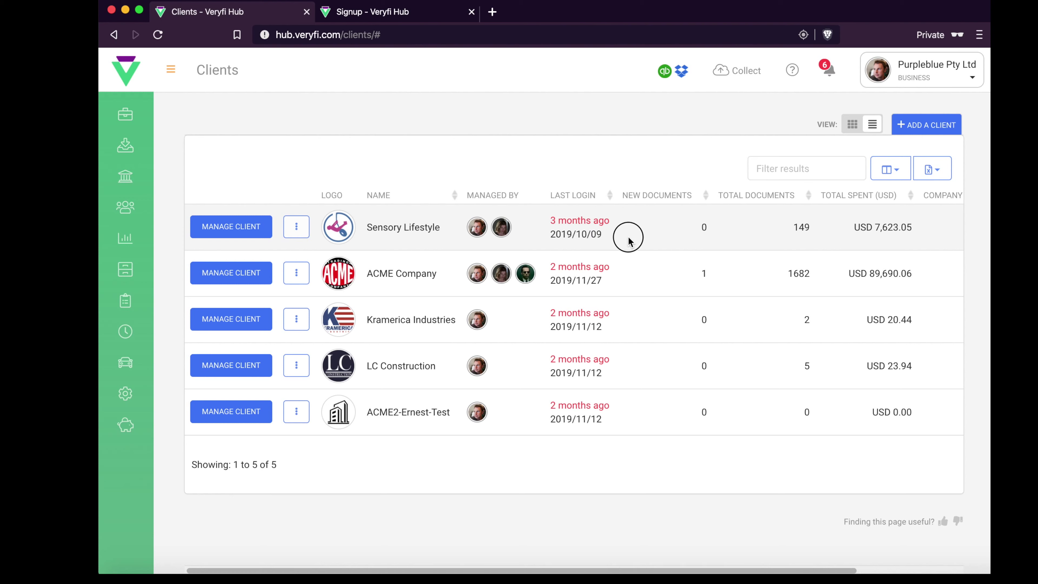
Examine the document counts, total spent, company size and connected apps columns in the client list
double_click(801, 227)
scroll(837, 235, "right", 5)
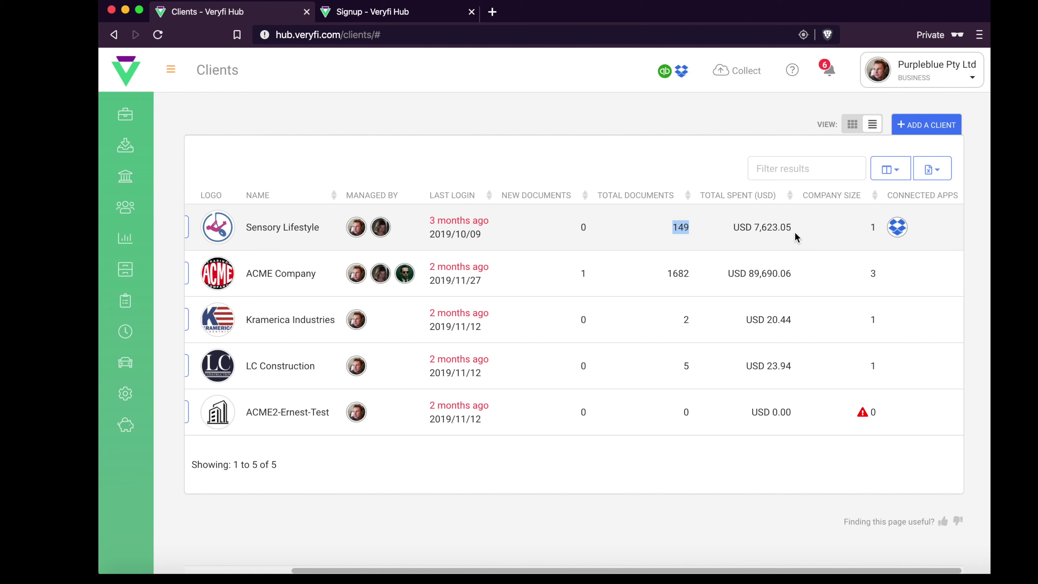
left_click(537, 236)
scroll(495, 245, "left", 2)
scroll(495, 246, "right", 2)
scroll(485, 243, "left", 3)
scroll(484, 245, "right", 3)
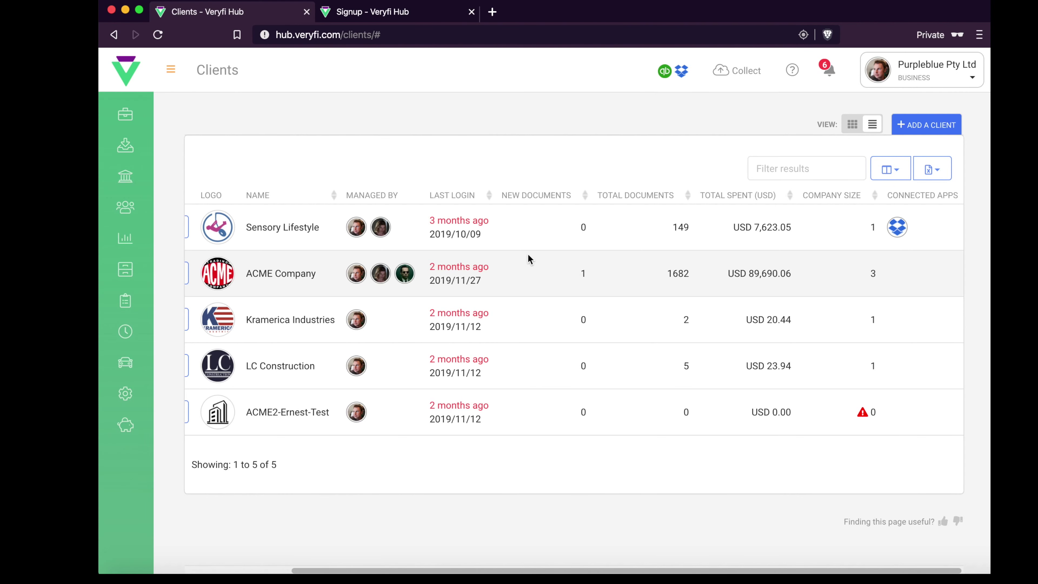
View the additional actions available for the Sensory Lifestyle client and close them without choosing one
scroll(498, 246, "left", 3)
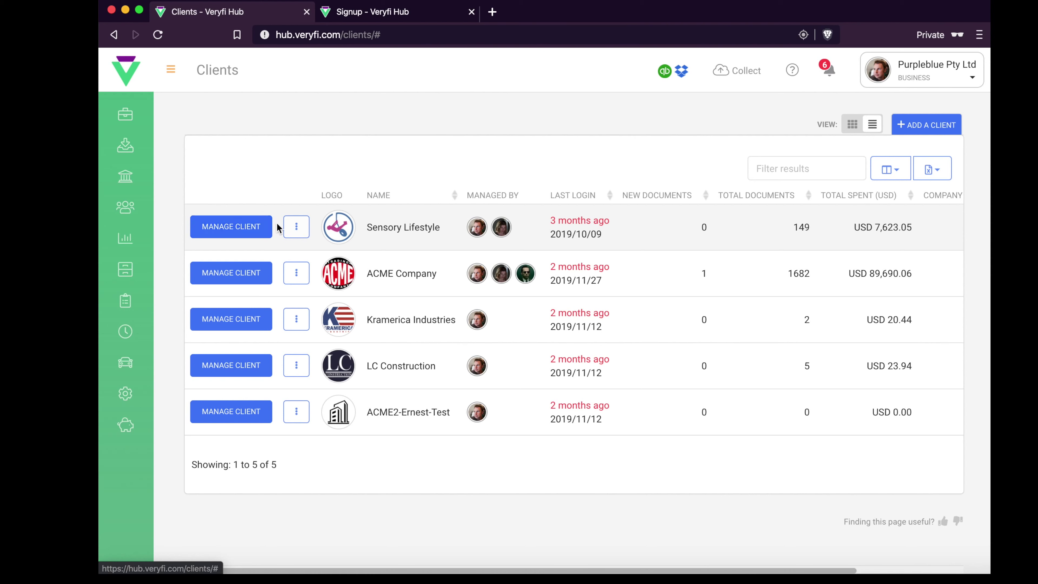
left_click(301, 233)
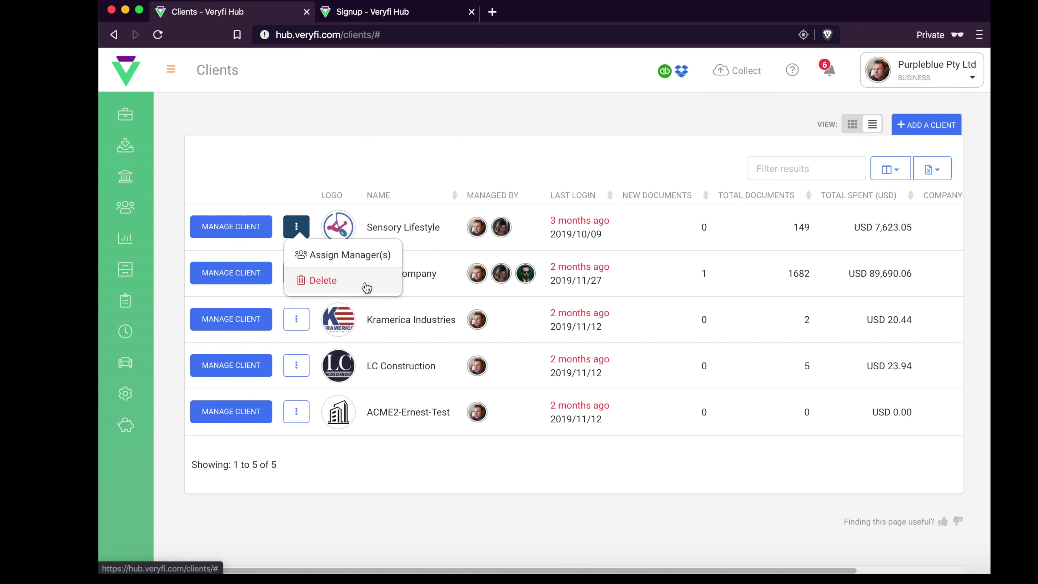
left_click(279, 162)
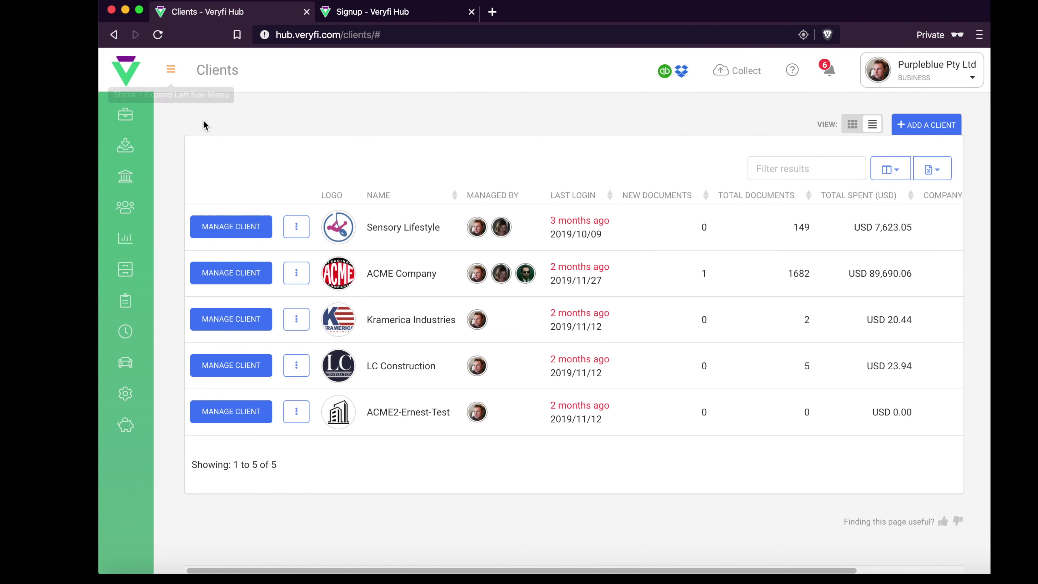
Go to the Billing page and display the subscription products of each client's team members
left_click(171, 70)
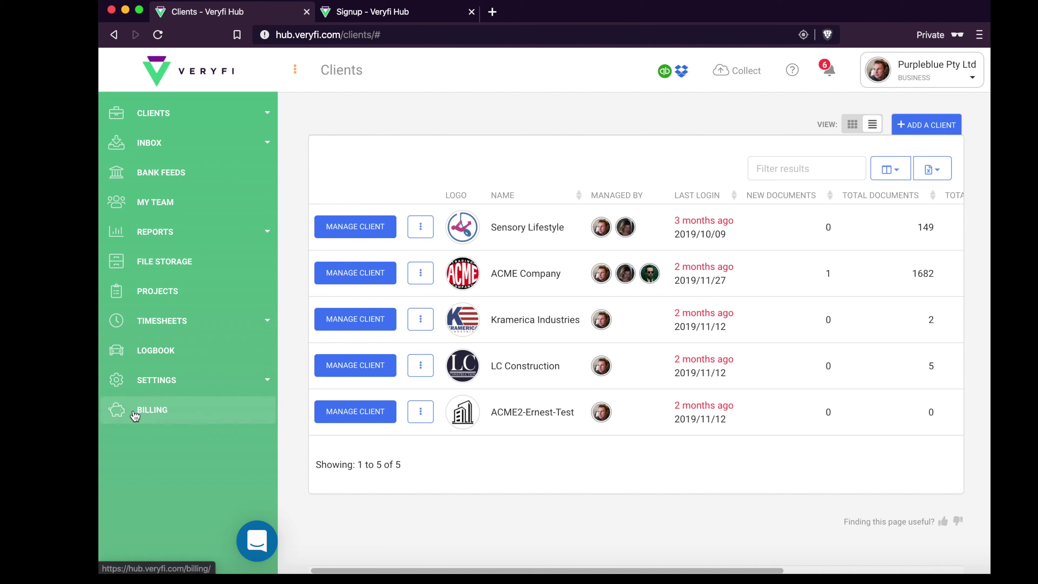
left_click(159, 412)
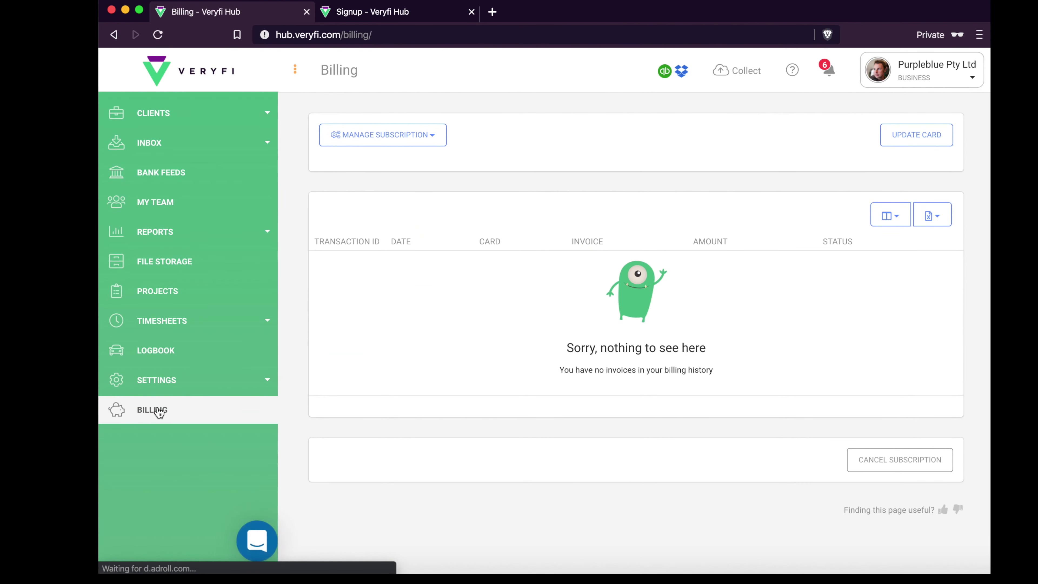
left_click(296, 72)
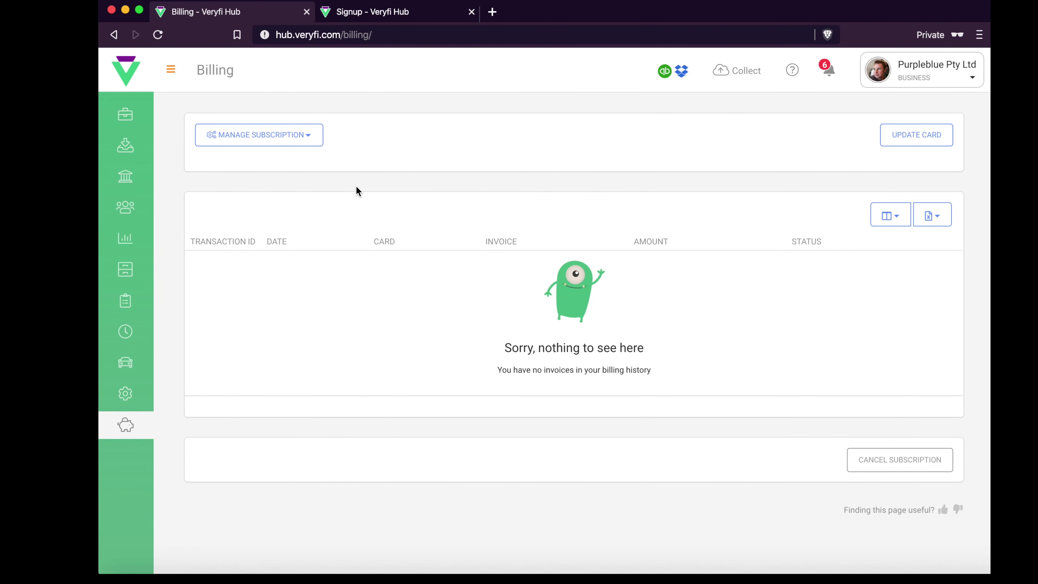
left_click(279, 139)
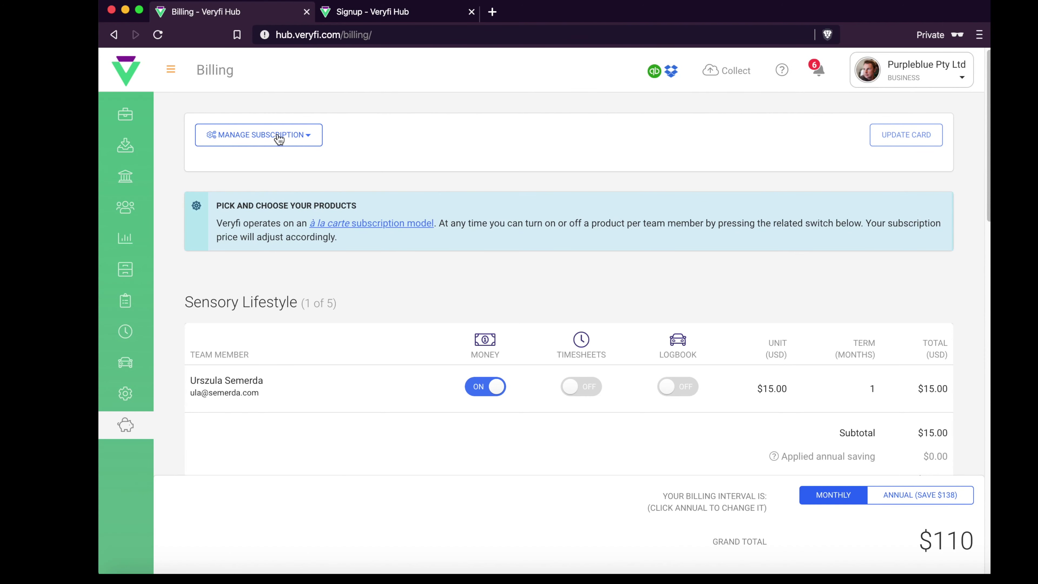
Turn on the Timesheets product for the Sensory Lifestyle team member and confirm adding it
scroll(369, 308, "down", 3)
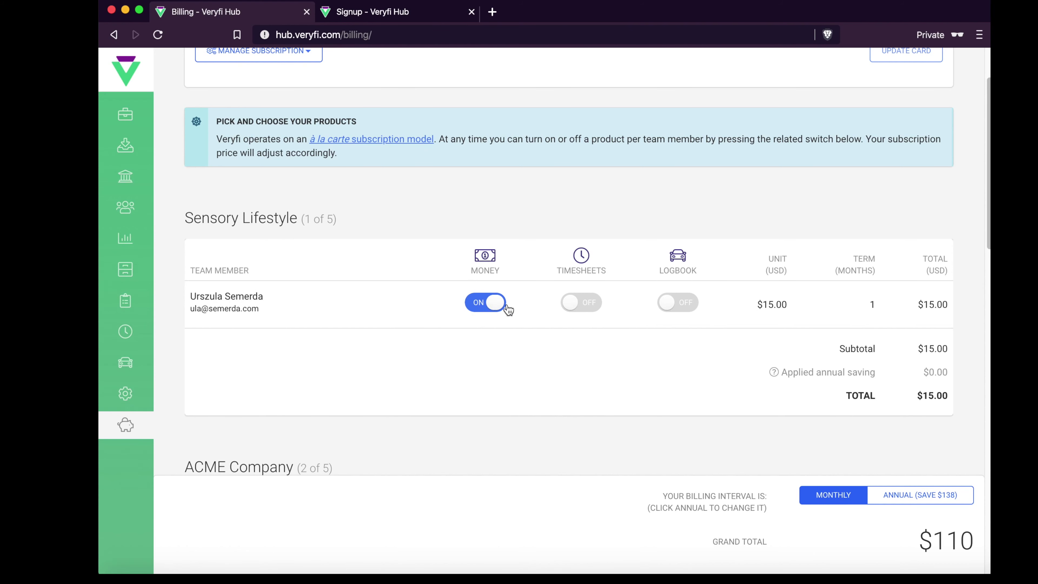
left_click(585, 301)
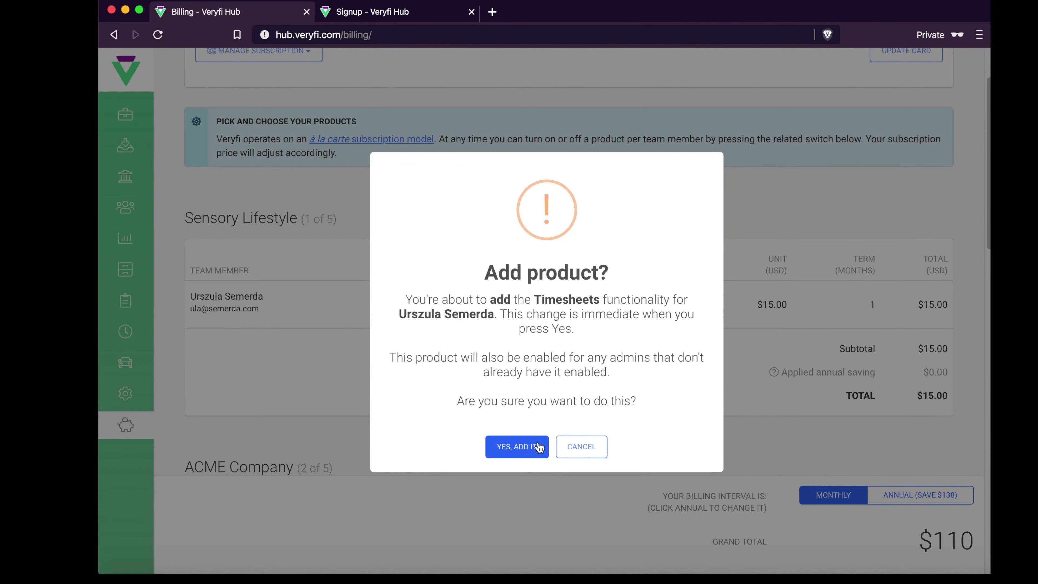
left_click(512, 453)
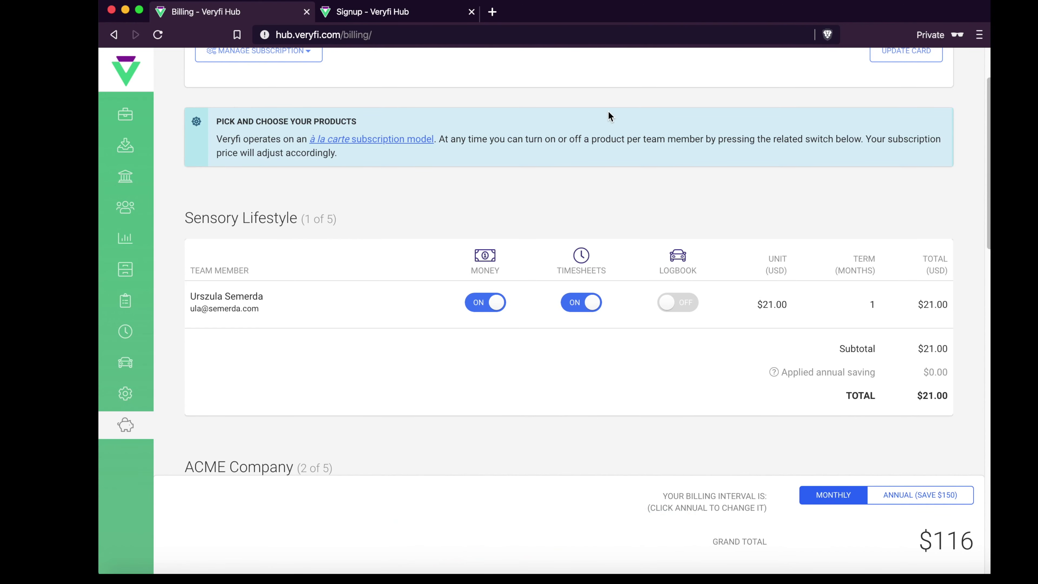
Open Veryfi's plans and pricing page in a new browser tab, view the product prices, and return to Billing
left_click(492, 11)
type("veryfi.")
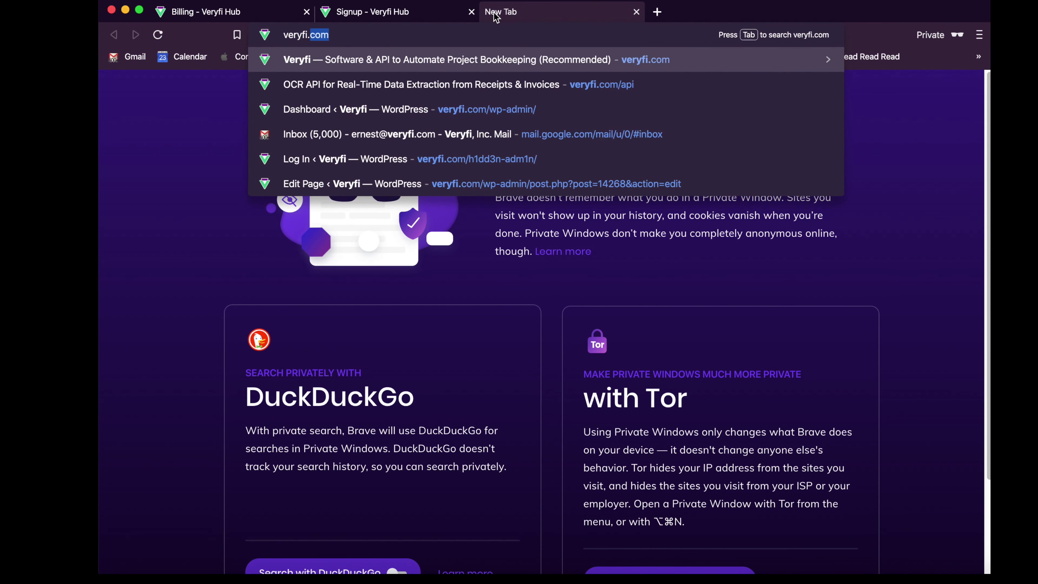
type("co")
key("Return")
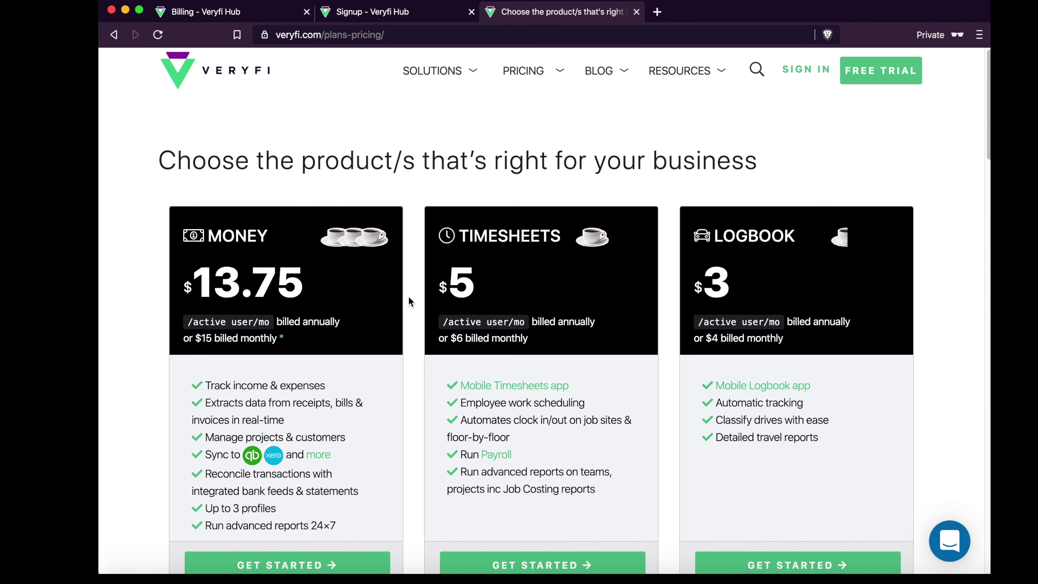
left_click(254, 12)
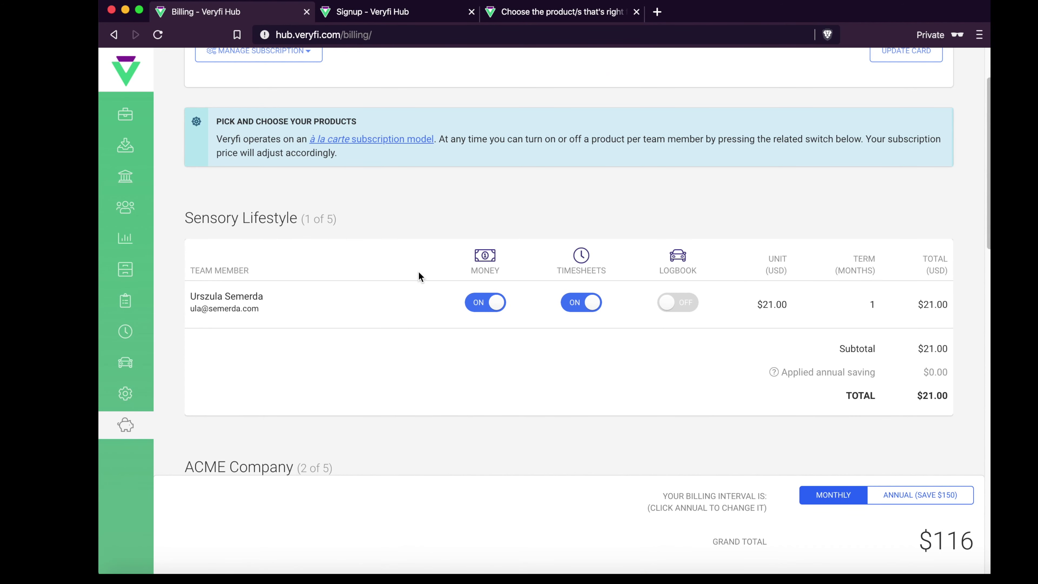
Review the product subscriptions and totals of every client, from Sensory Lifestyle through ACME2-Ernest-Test
scroll(418, 272, "down", 4)
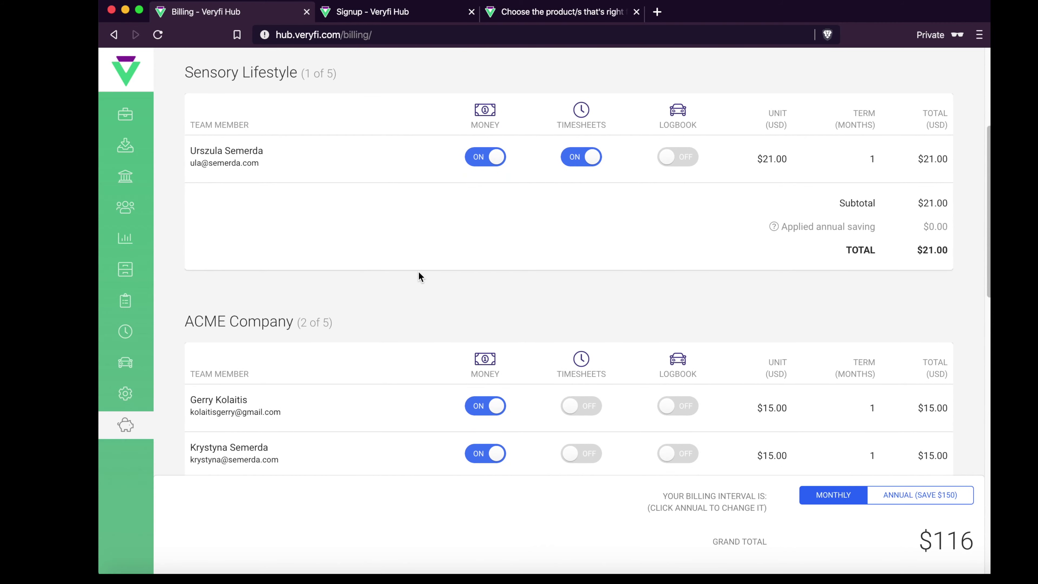
scroll(419, 272, "down", 5)
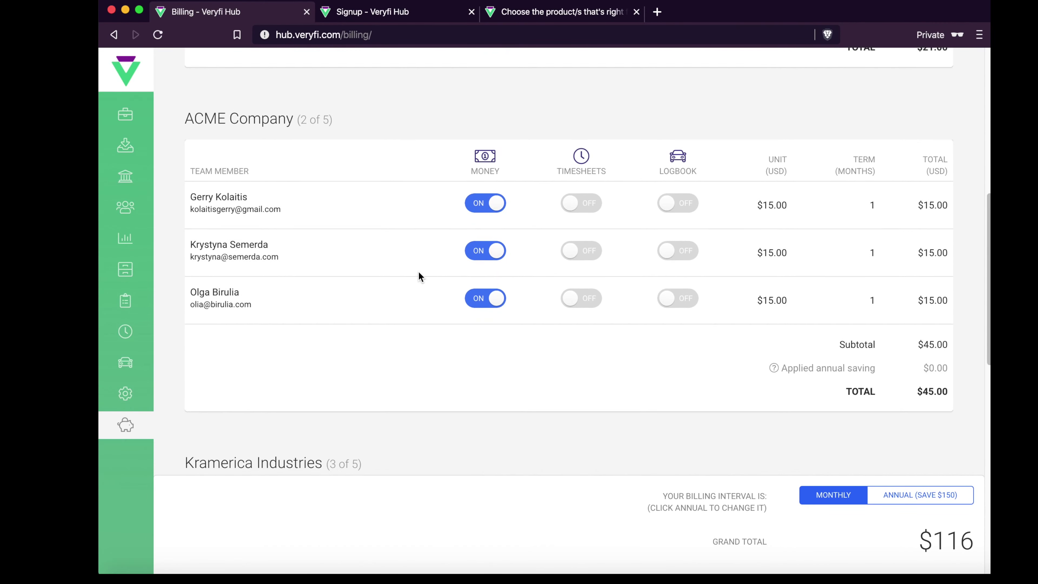
scroll(419, 276, "down", 7)
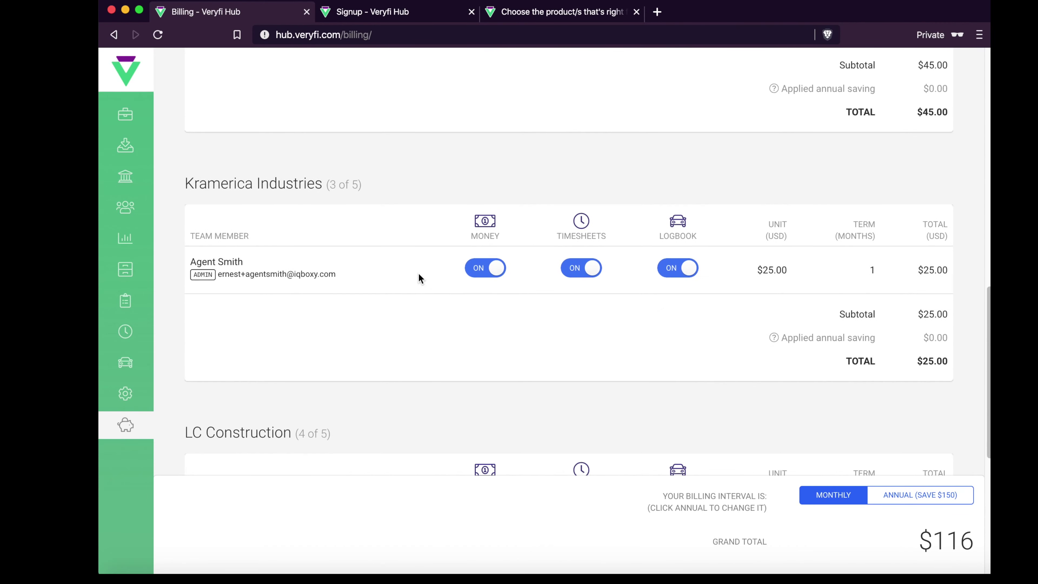
scroll(419, 278, "down", 8)
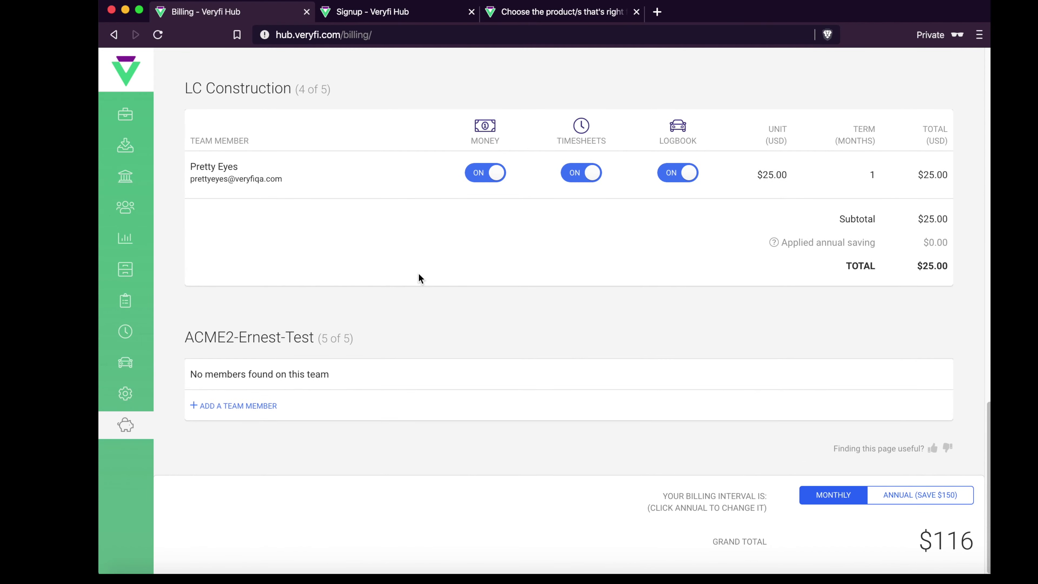
scroll(418, 277, "up", 20)
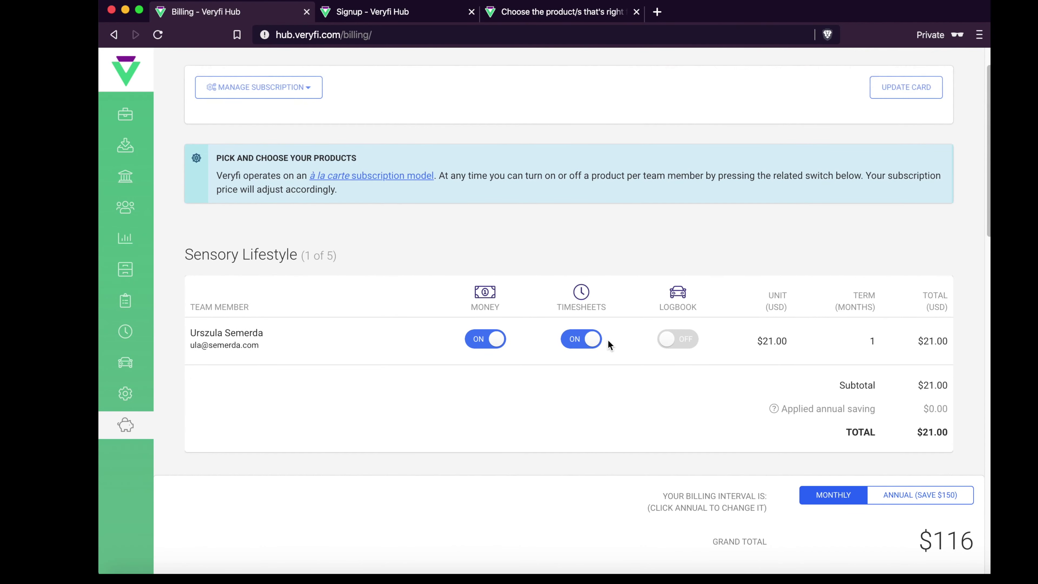
Turn off the Timesheets product for the Sensory Lifestyle team member
left_click(574, 342)
left_click(539, 422)
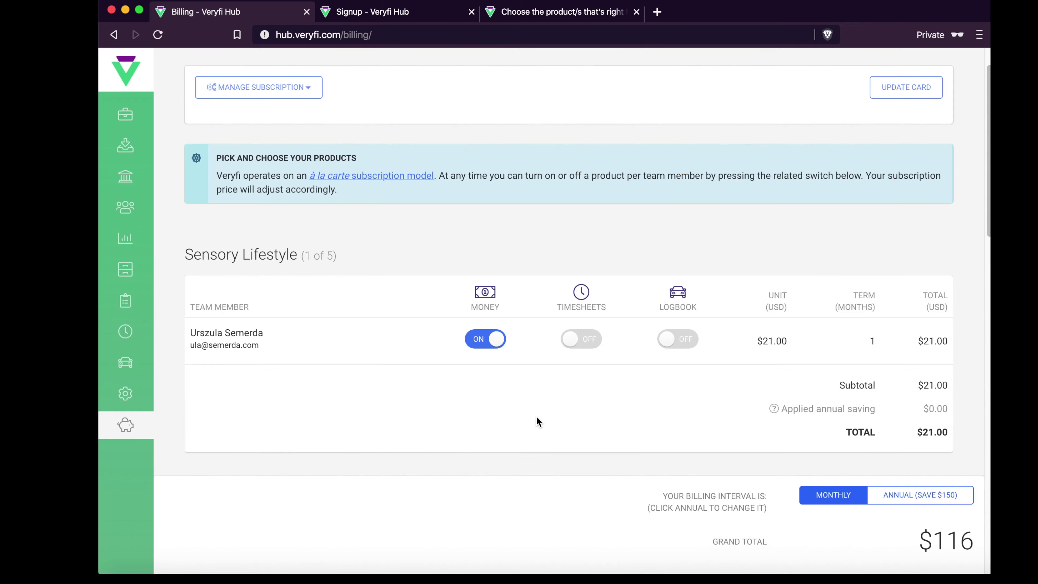
scroll(320, 381, "down", 1)
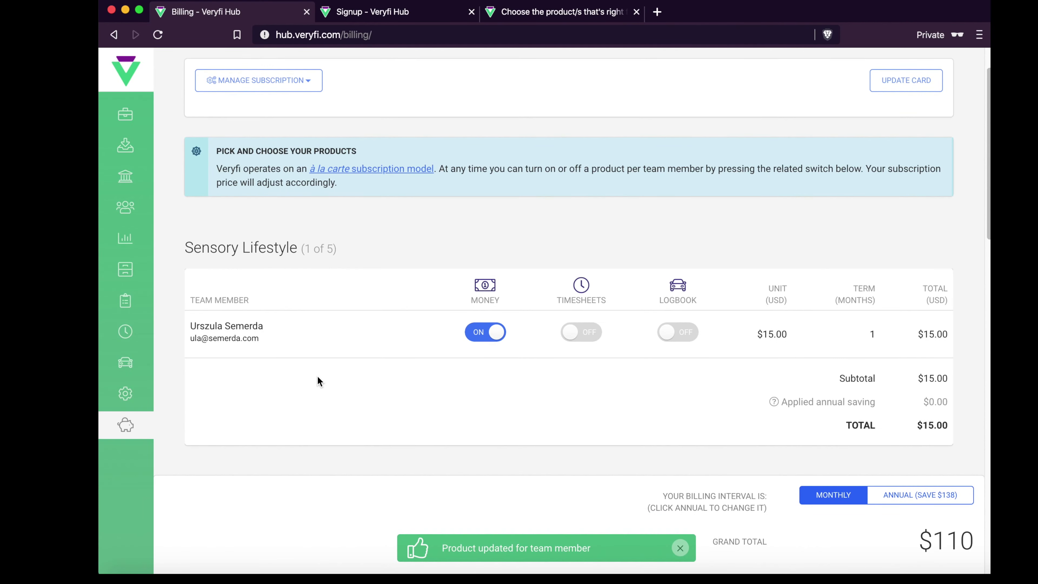
scroll(318, 376, "down", 5)
scroll(318, 376, "up", 7)
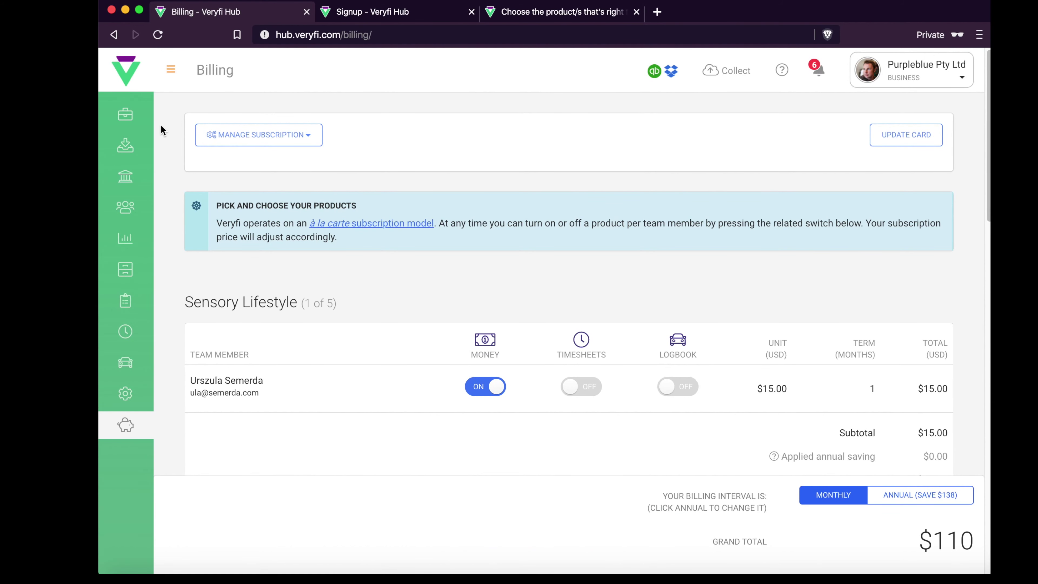
Return to the client list and switch to managing the Sensory Lifestyle account
left_click(170, 70)
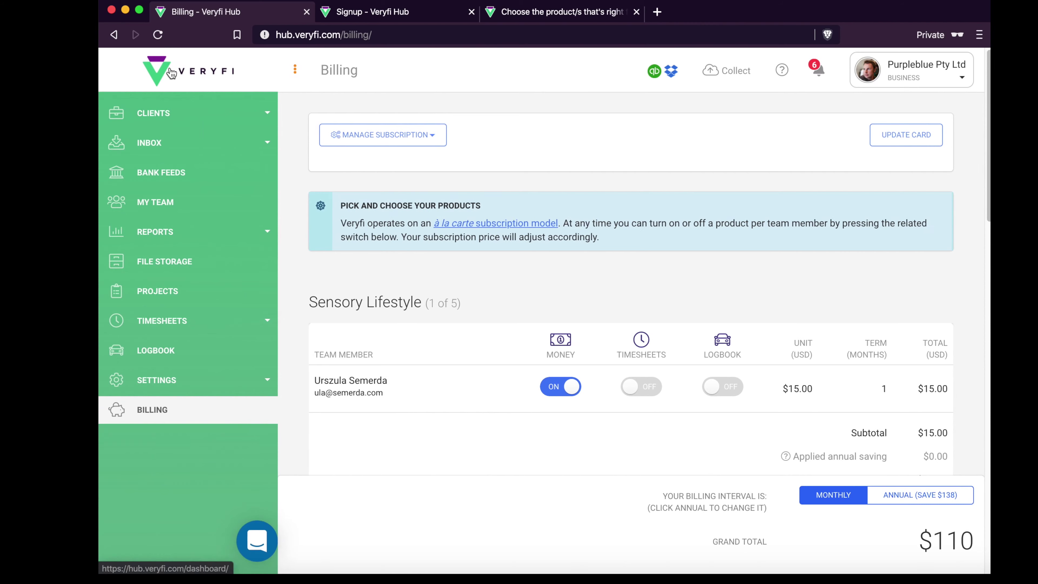
left_click(141, 119)
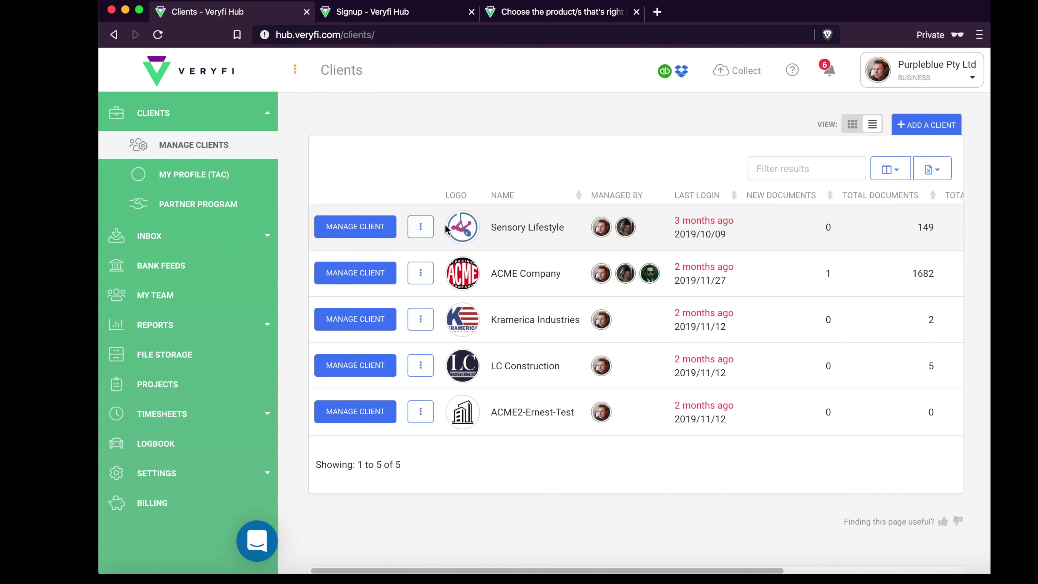
left_click(356, 227)
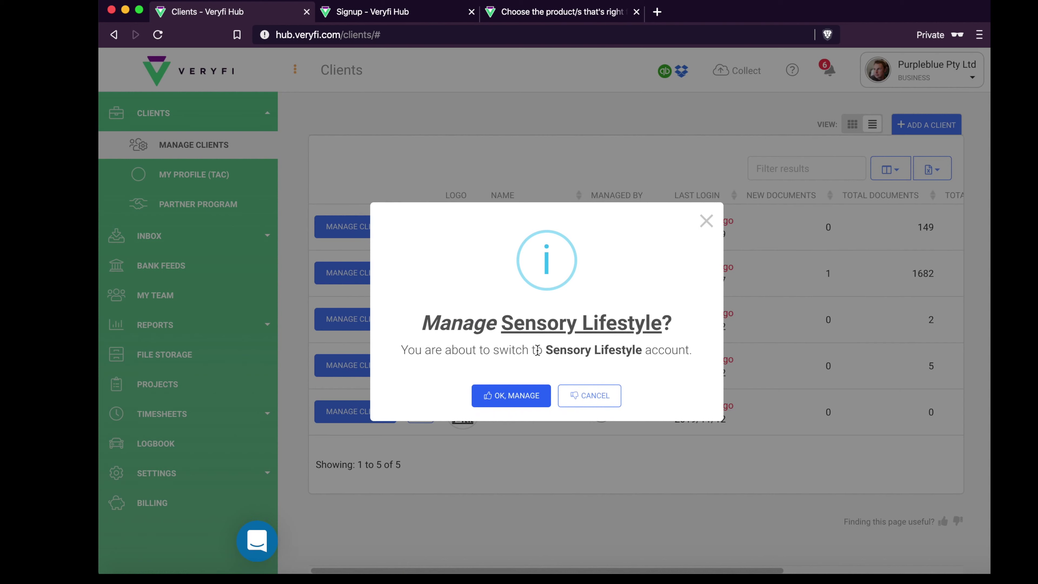
left_click_drag(537, 350, 668, 353)
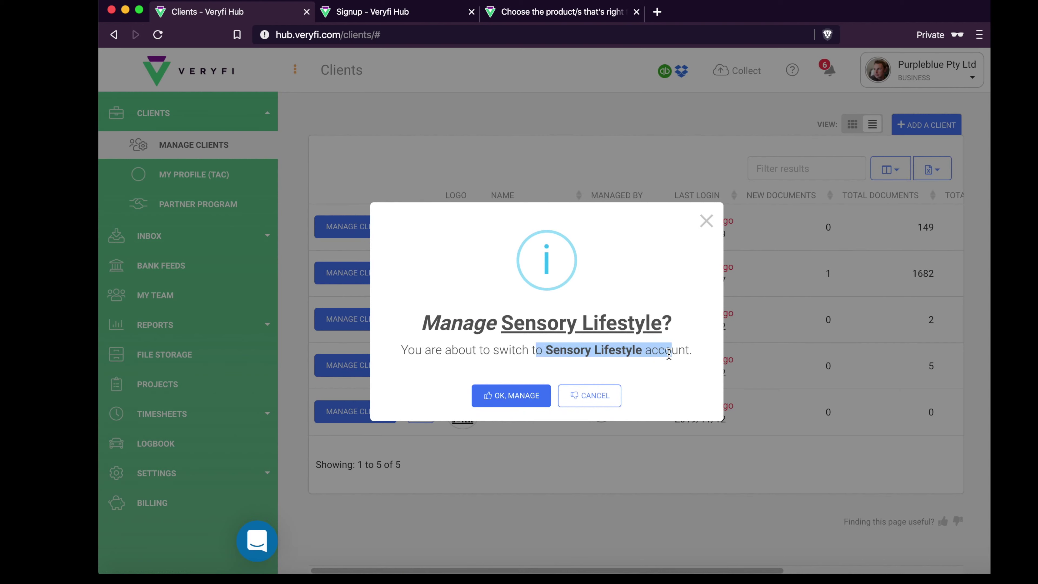
left_click(669, 354)
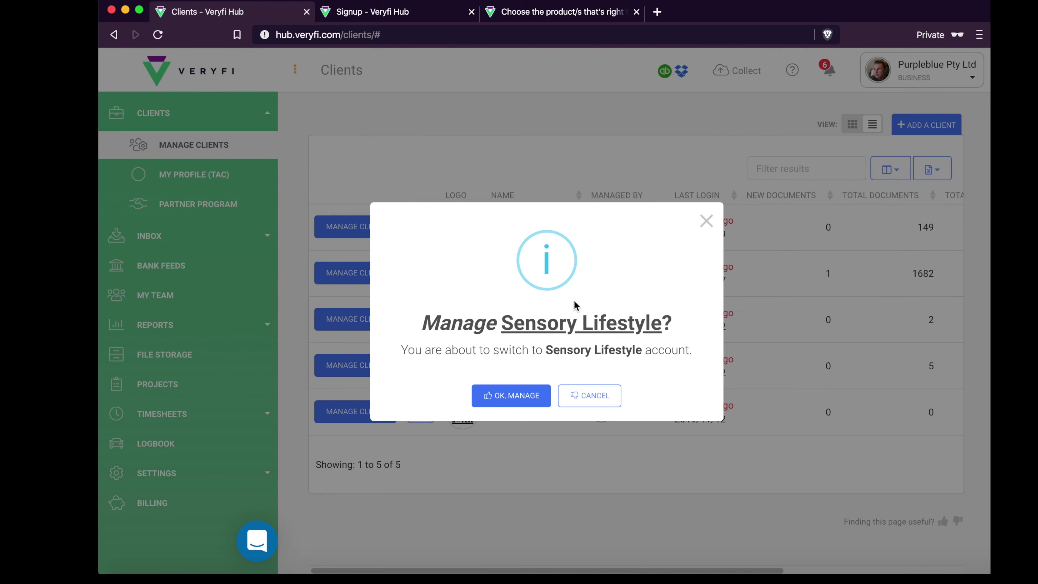
left_click(527, 396)
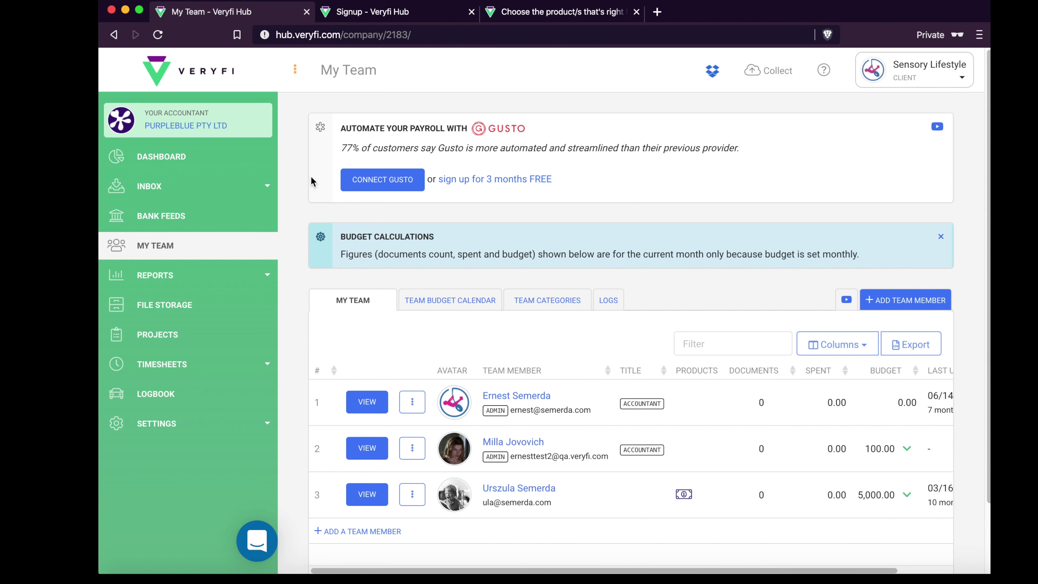
Dismiss the Budget Calculations notice and examine the accountant title in the Sensory Lifestyle team list
left_click(941, 237)
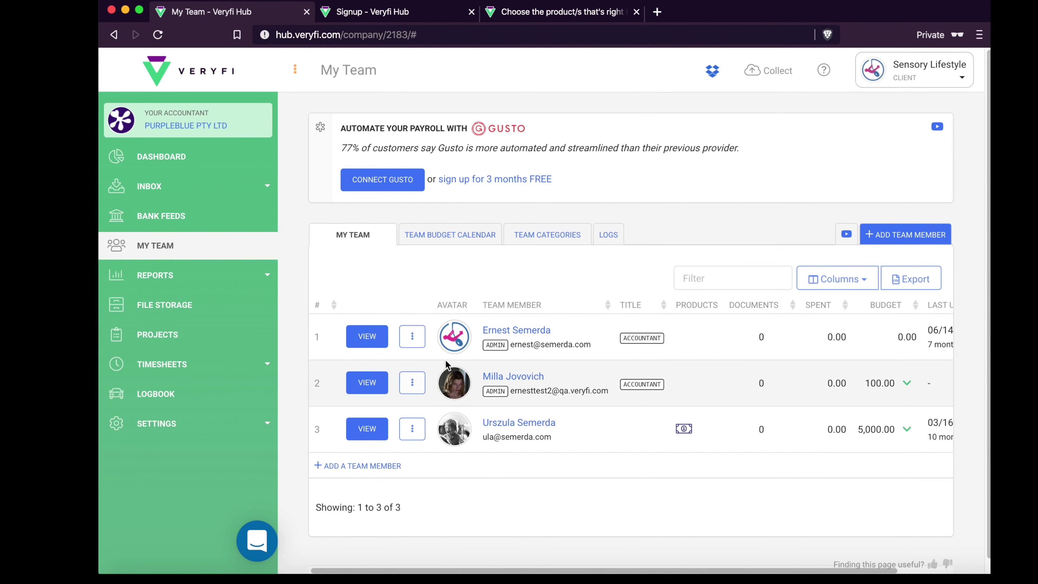
left_click_drag(629, 339, 660, 339)
left_click(660, 339)
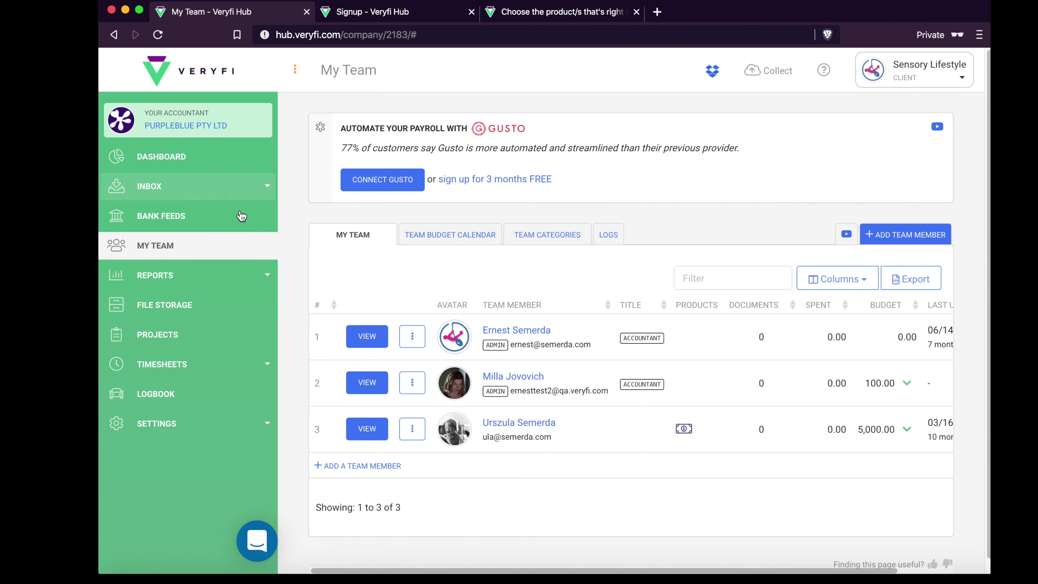
Open the Sensory Lifestyle inbox documents and dismiss the informational notices above the document list
left_click(266, 185)
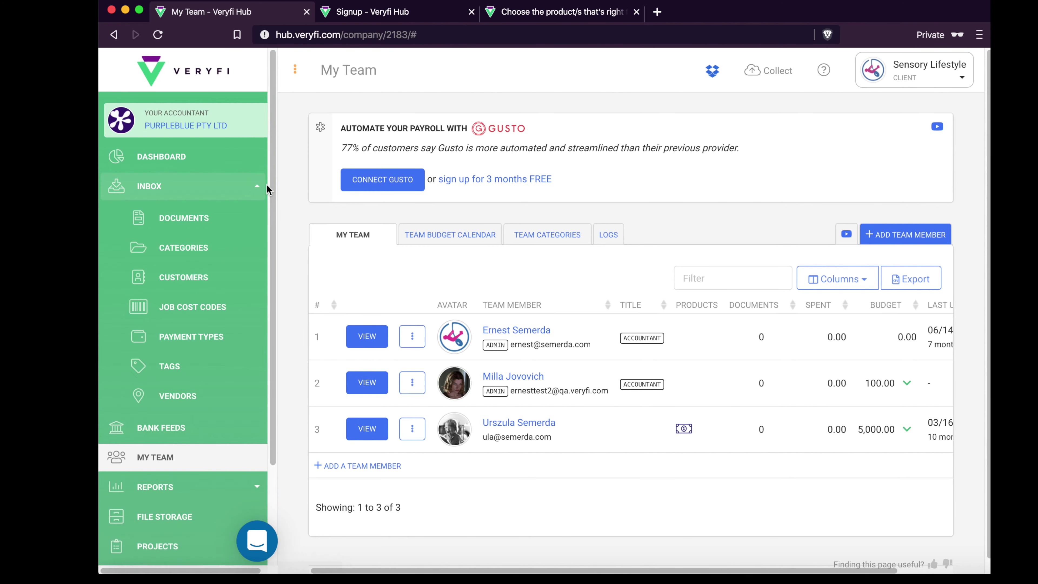
left_click(213, 217)
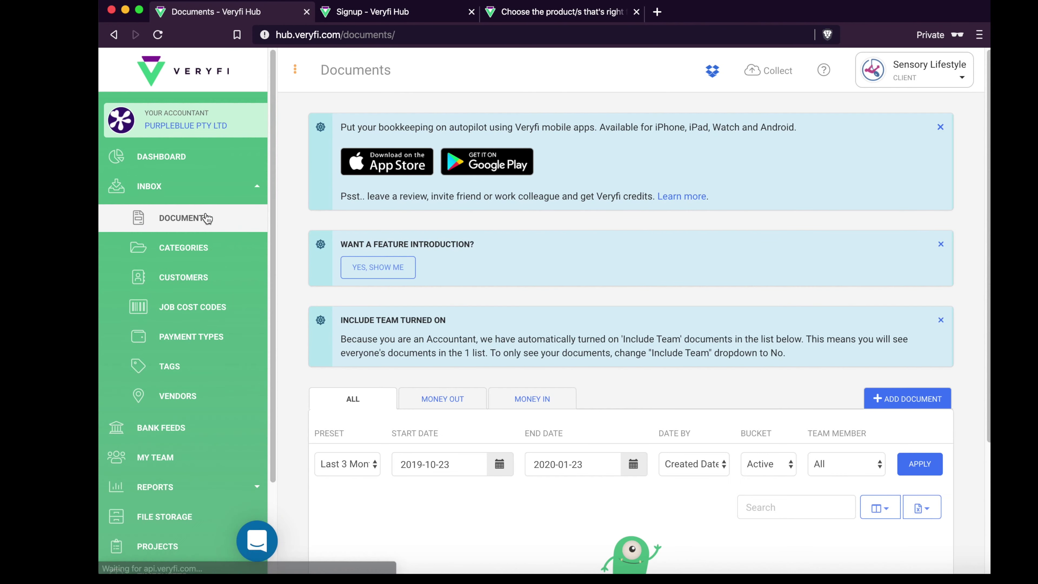
left_click(940, 244)
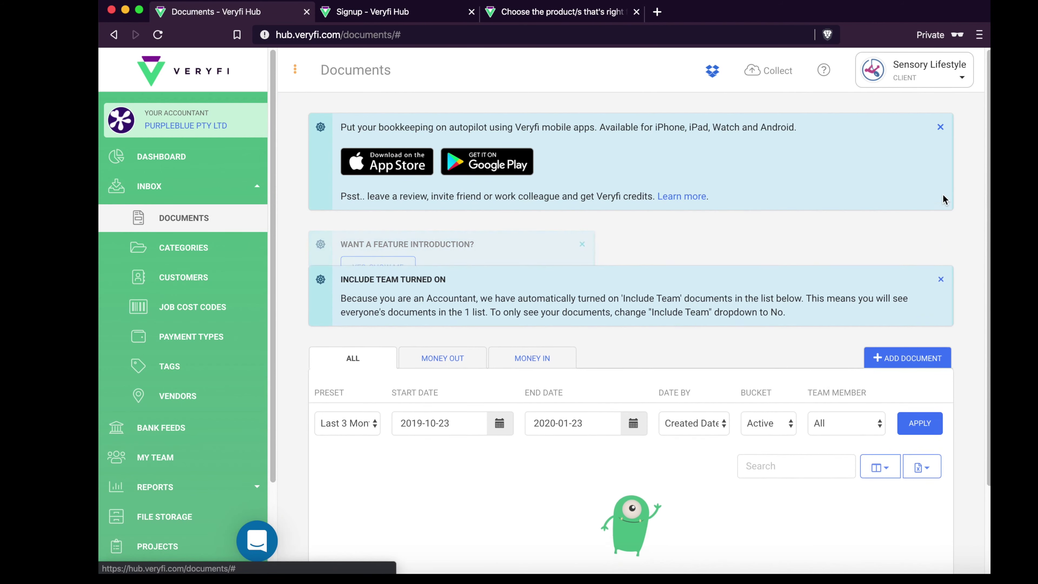
left_click(941, 128)
left_click(942, 128)
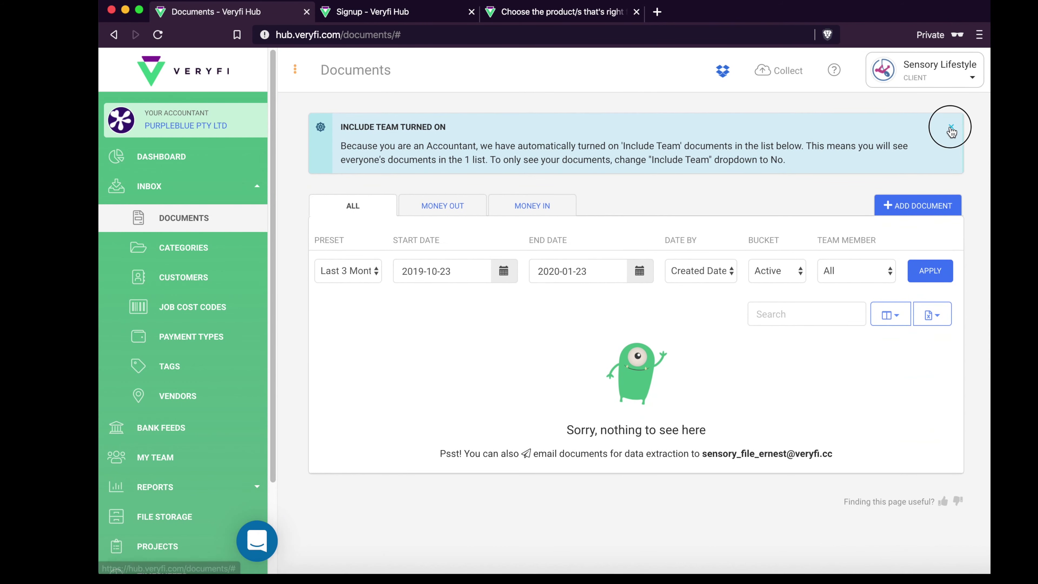
Filter the documents to the Last Year preset and look through the listed documents and their owners
left_click(348, 190)
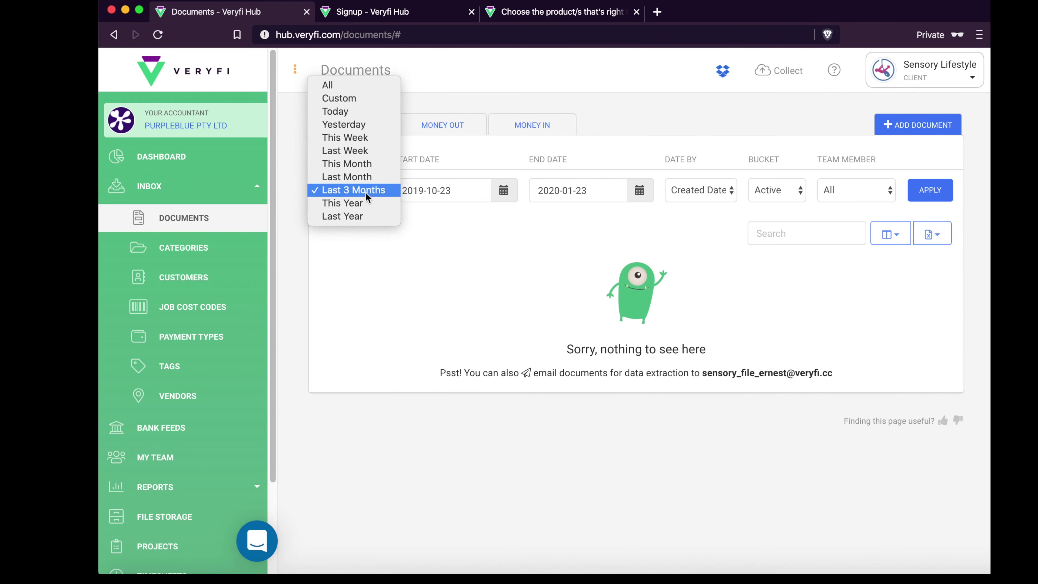
left_click(348, 216)
left_click(921, 200)
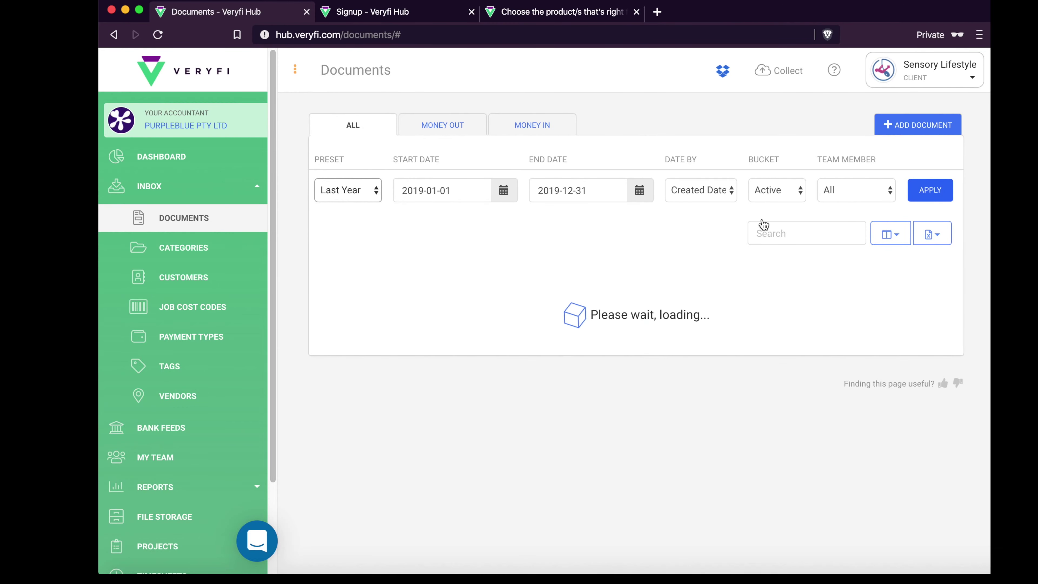
scroll(564, 235, "down", 3)
scroll(564, 235, "down", 5)
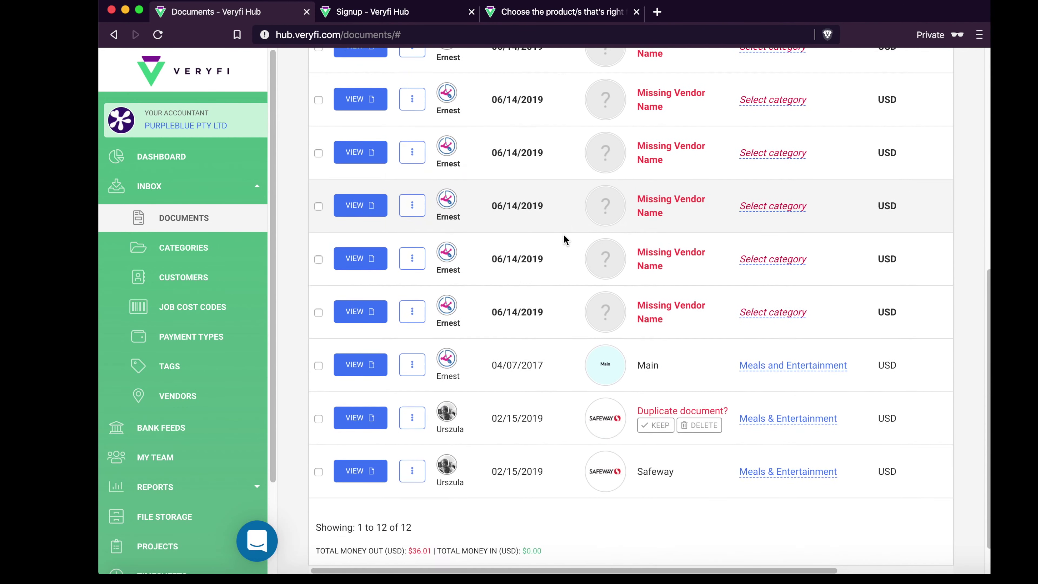
scroll(564, 235, "up", 10)
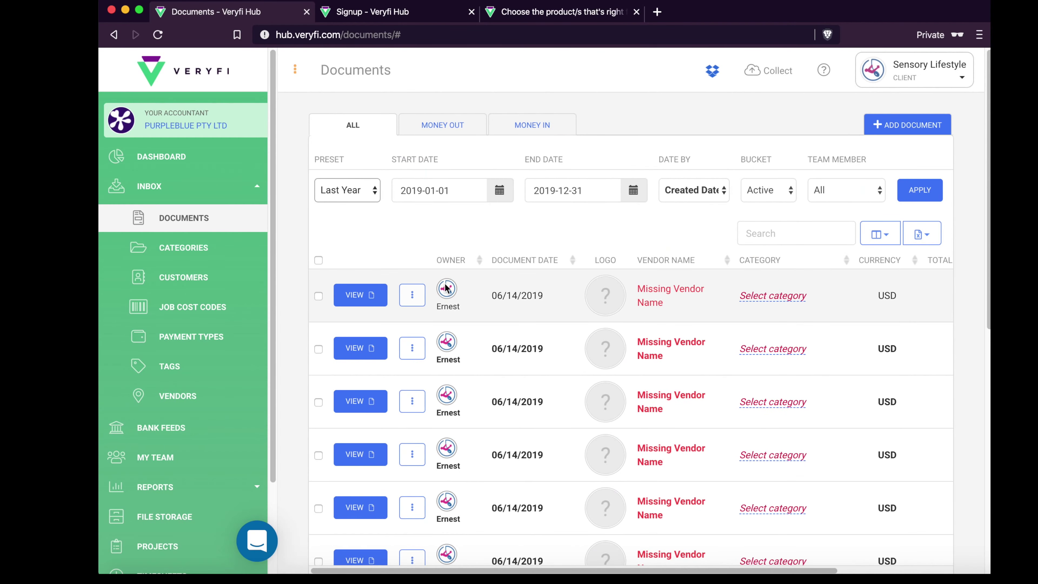
scroll(447, 283, "down", 8)
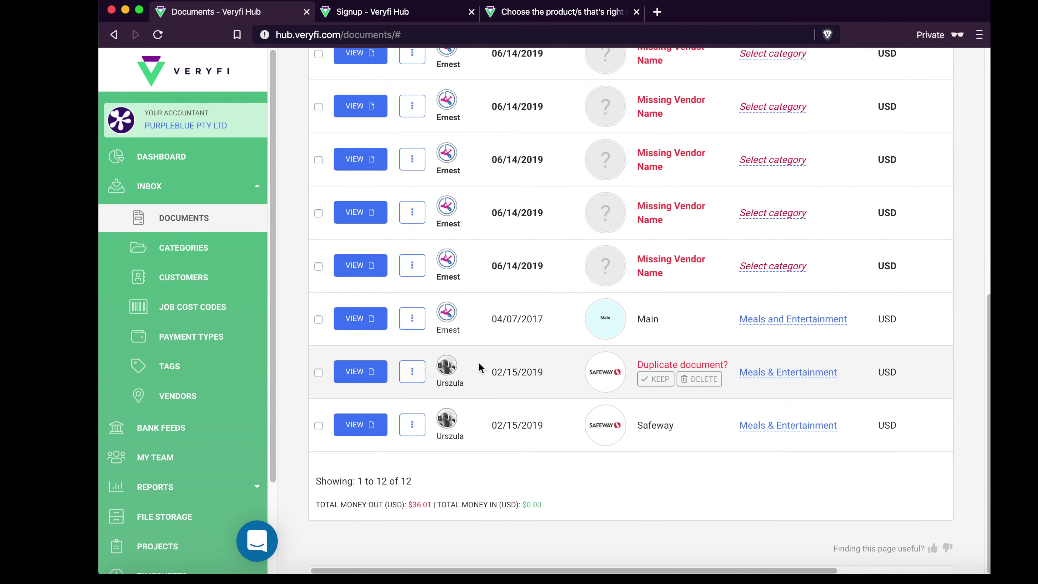
Open the last Safeway document in the list and examine its receipt image and extracted data fields
left_click(360, 426)
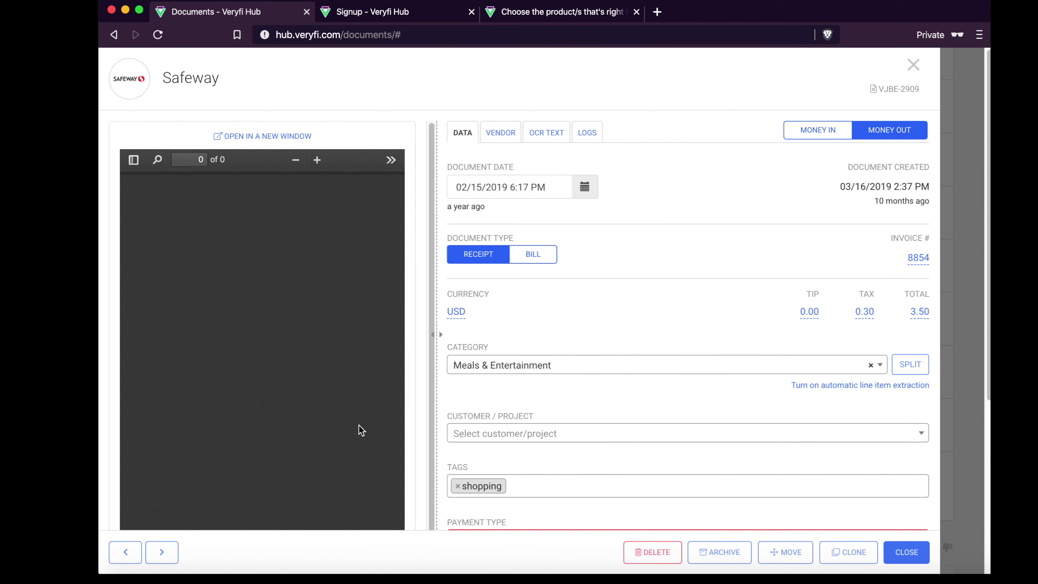
scroll(355, 281, "down", 3)
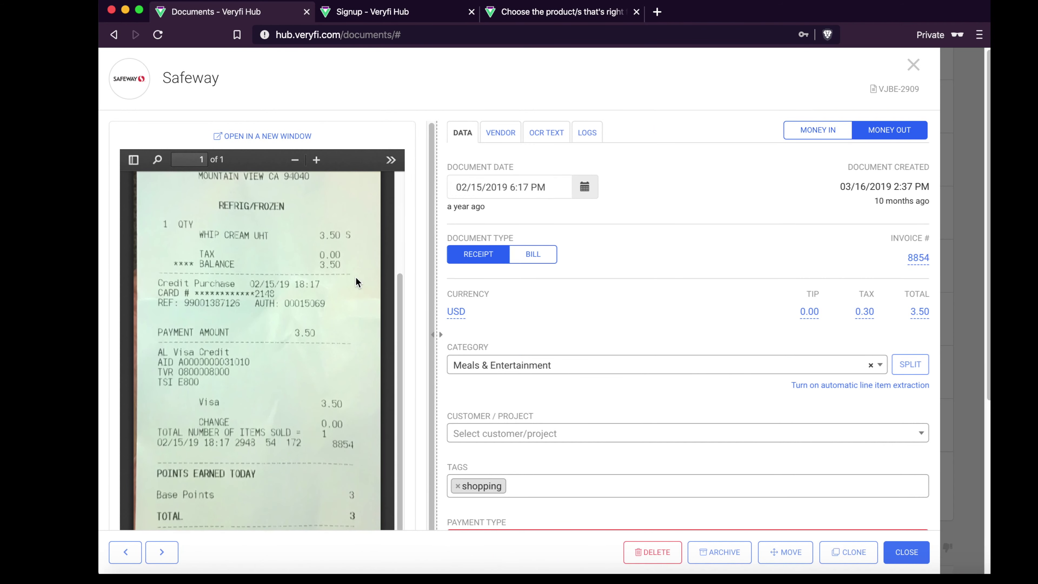
scroll(355, 281, "up", 4)
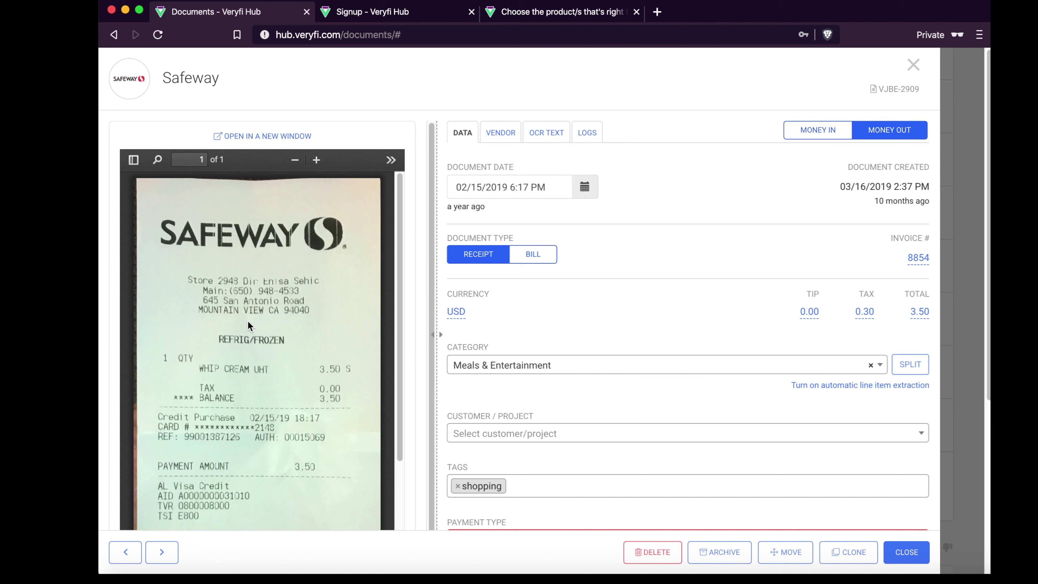
scroll(250, 326, "down", 5)
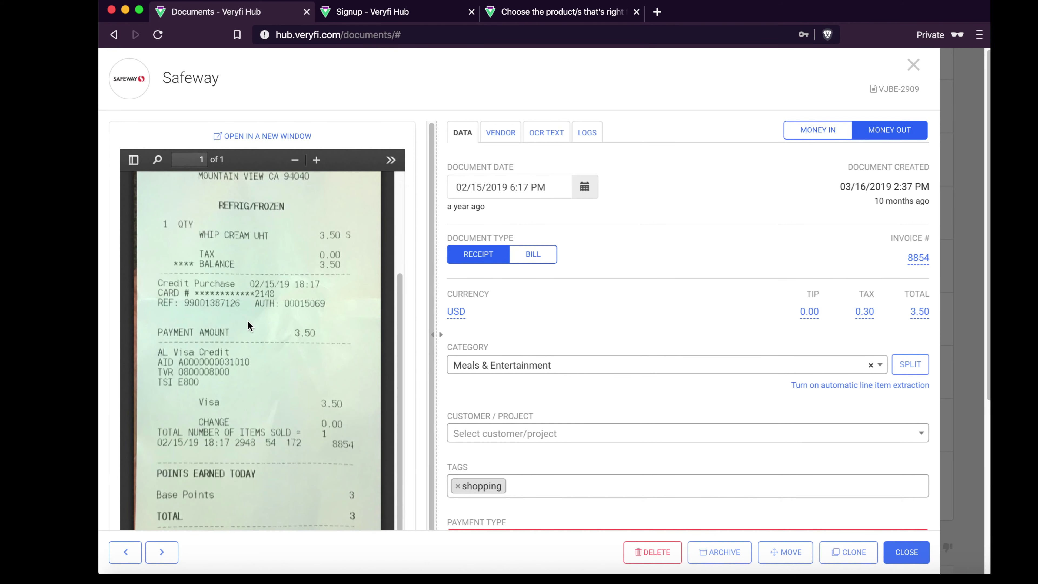
scroll(250, 326, "up", 5)
scroll(630, 218, "down", 3)
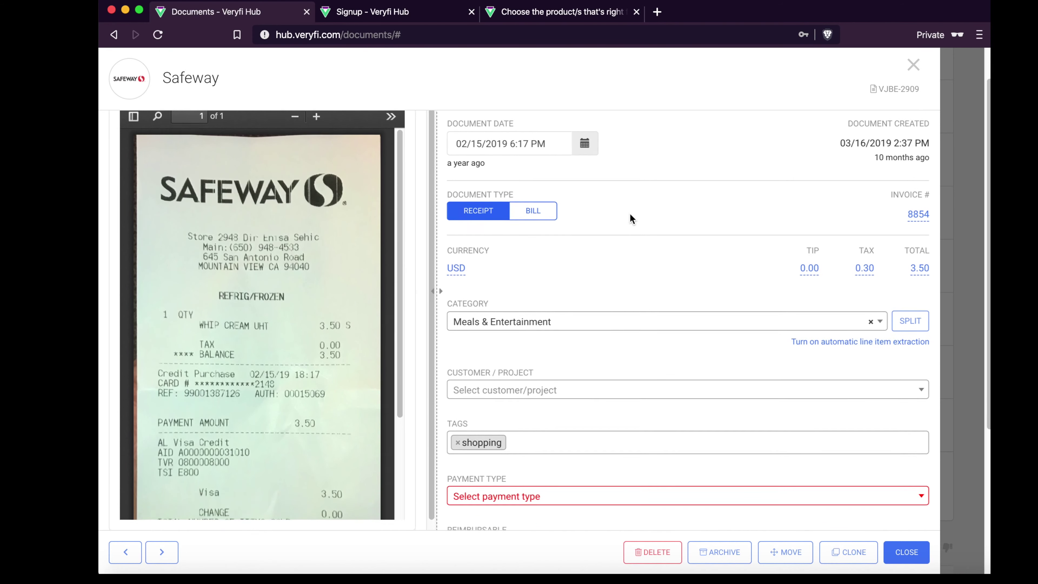
scroll(613, 225, "down", 1)
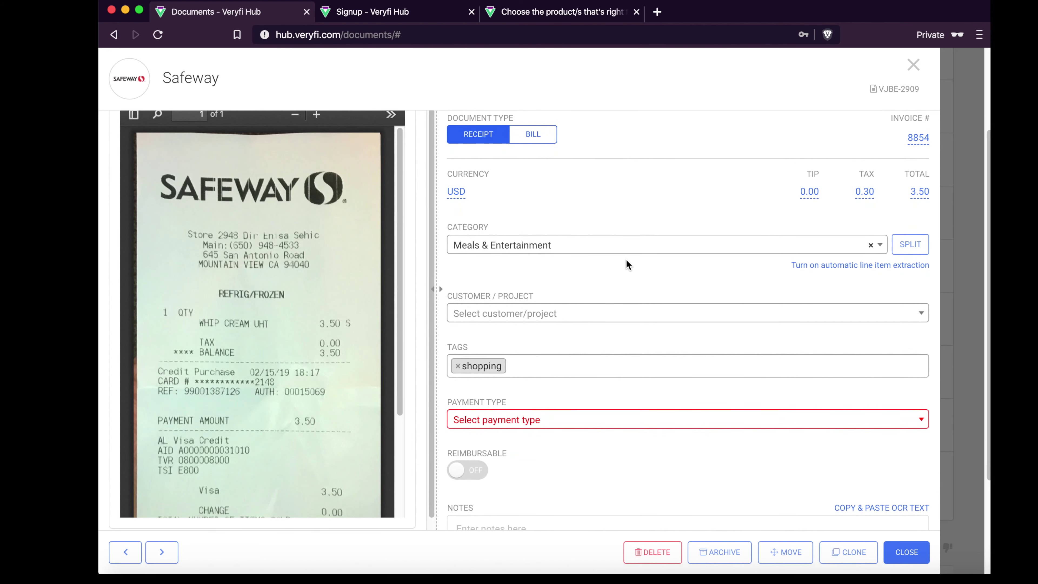
scroll(598, 281, "down", 3)
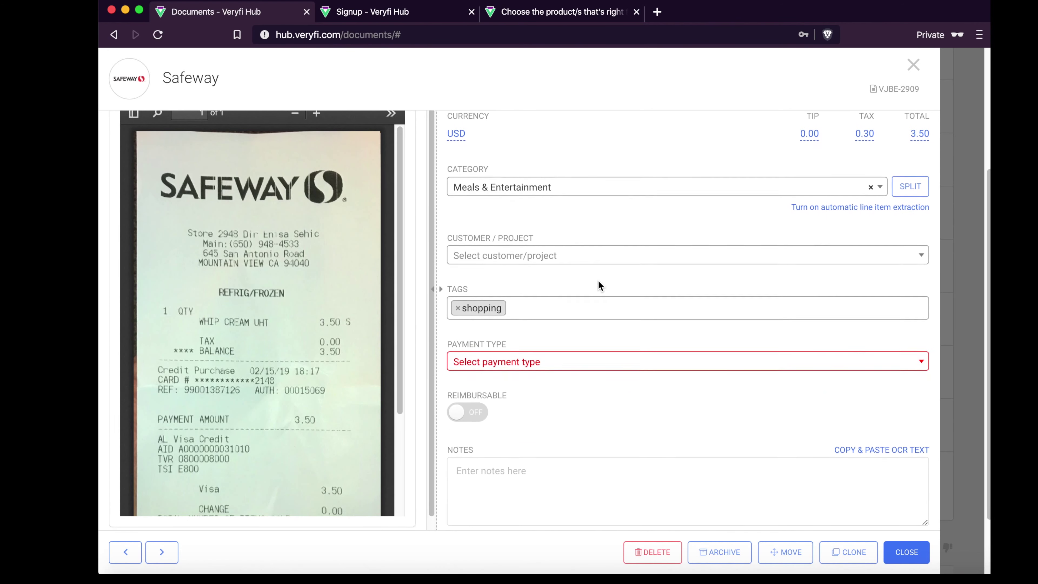
scroll(598, 280, "down", 2)
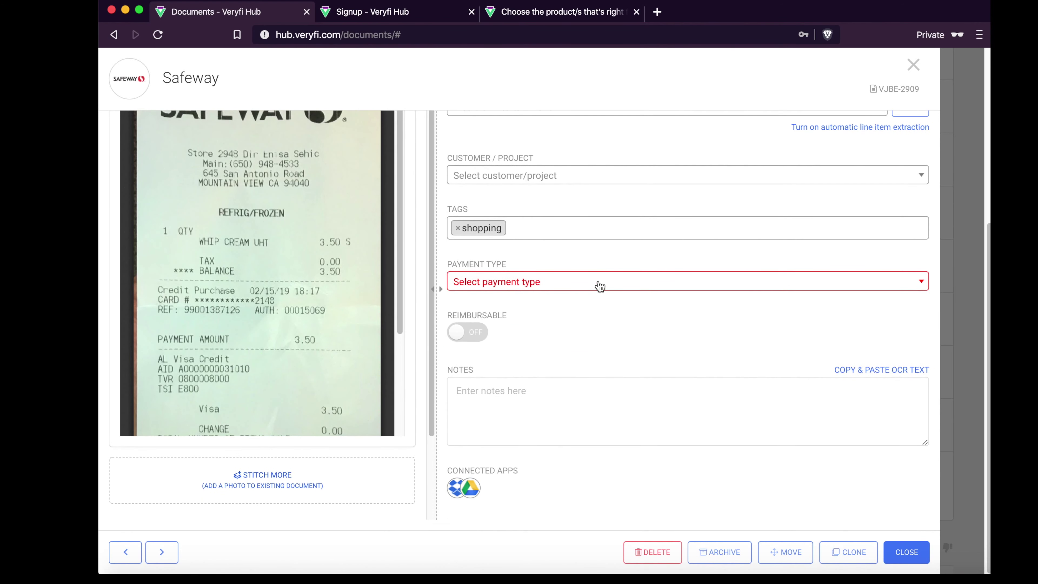
scroll(589, 245, "up", 10)
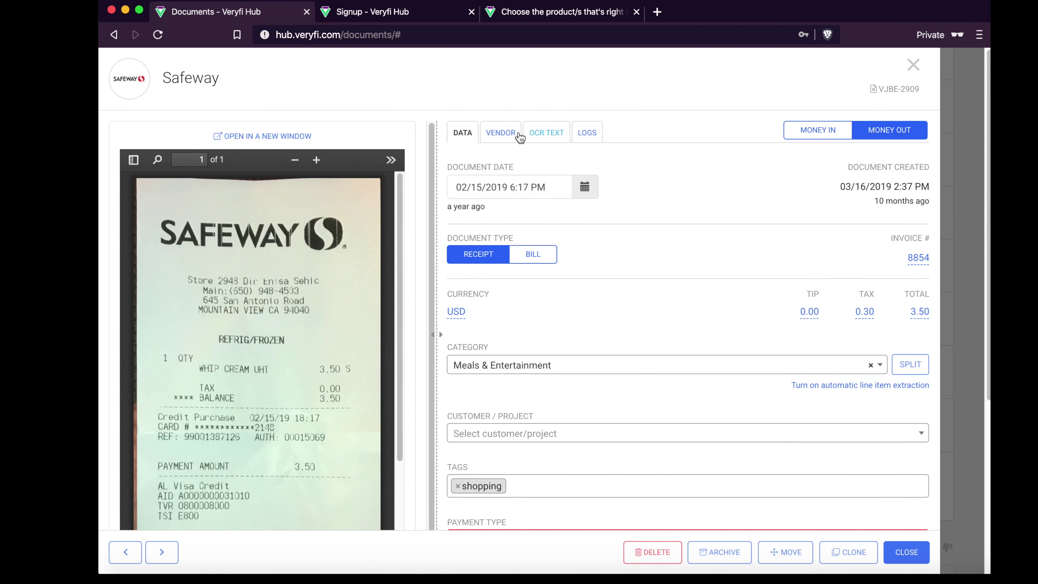
Examine the Safeway document's vendor details, change logs and OCR text, and close the document
left_click(499, 139)
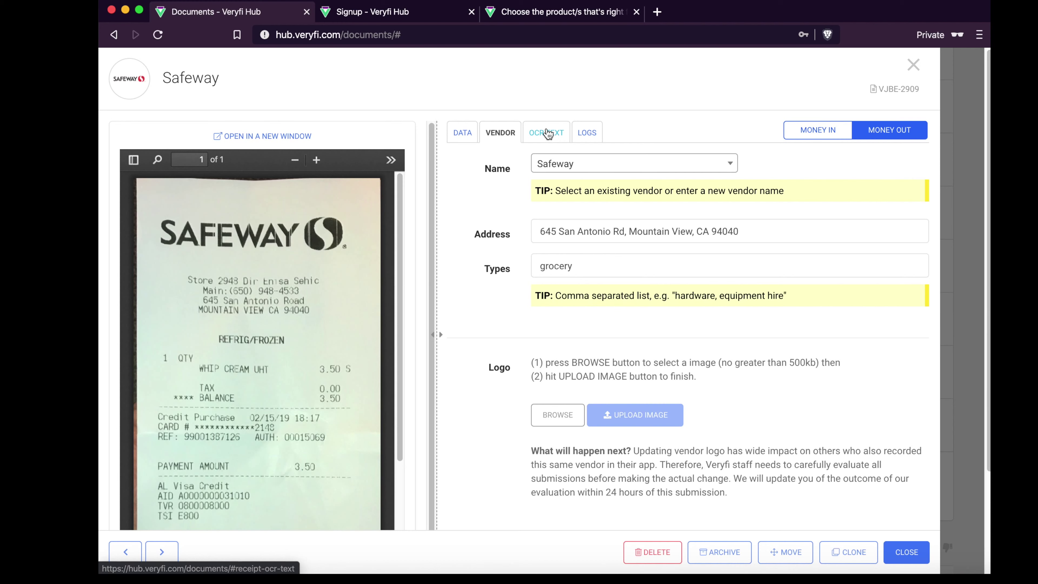
left_click(586, 132)
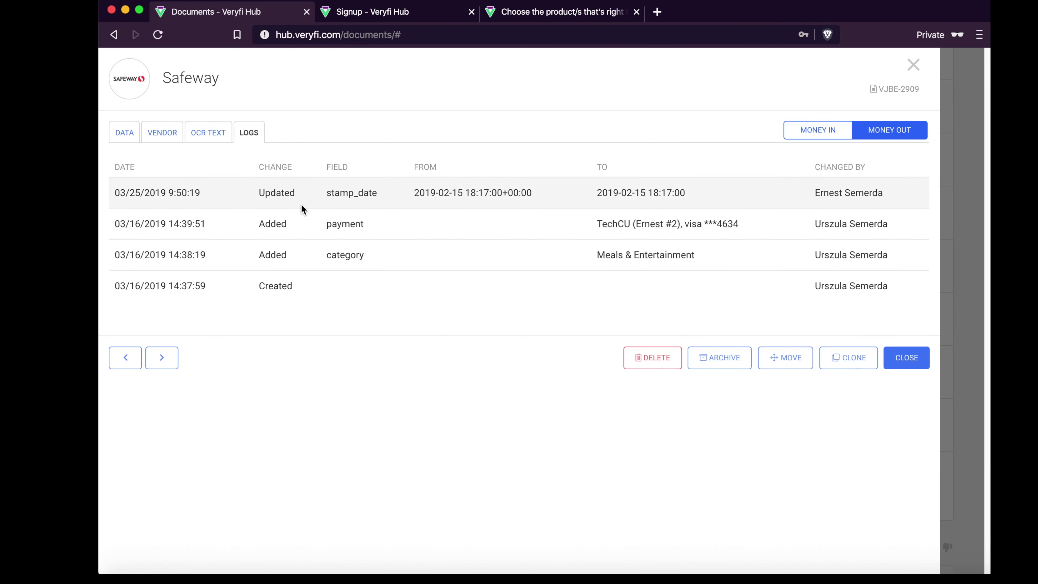
left_click(204, 135)
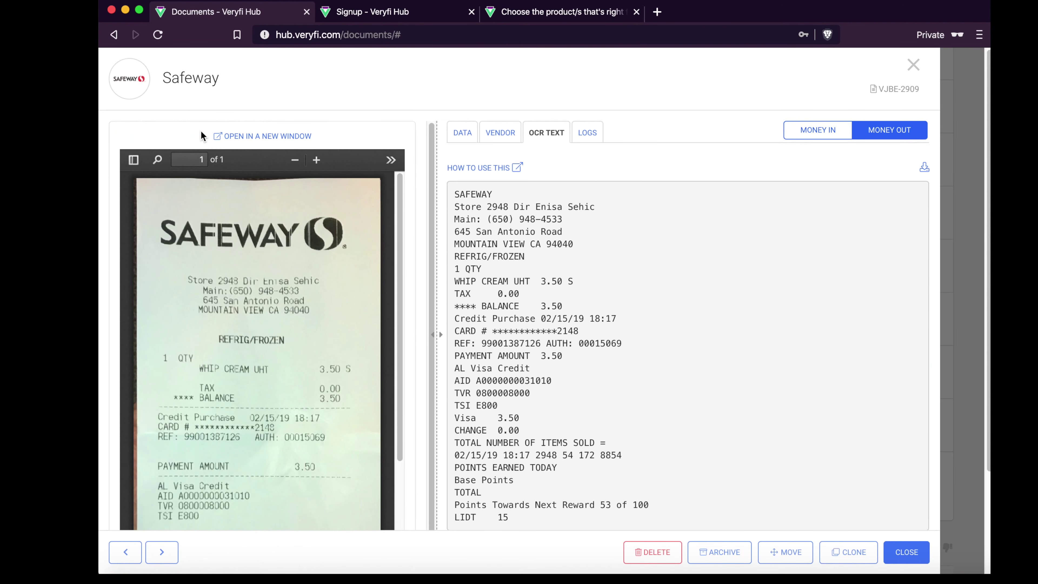
left_click(464, 194)
left_click_drag(463, 194, 503, 390)
left_click(504, 389)
left_click(913, 65)
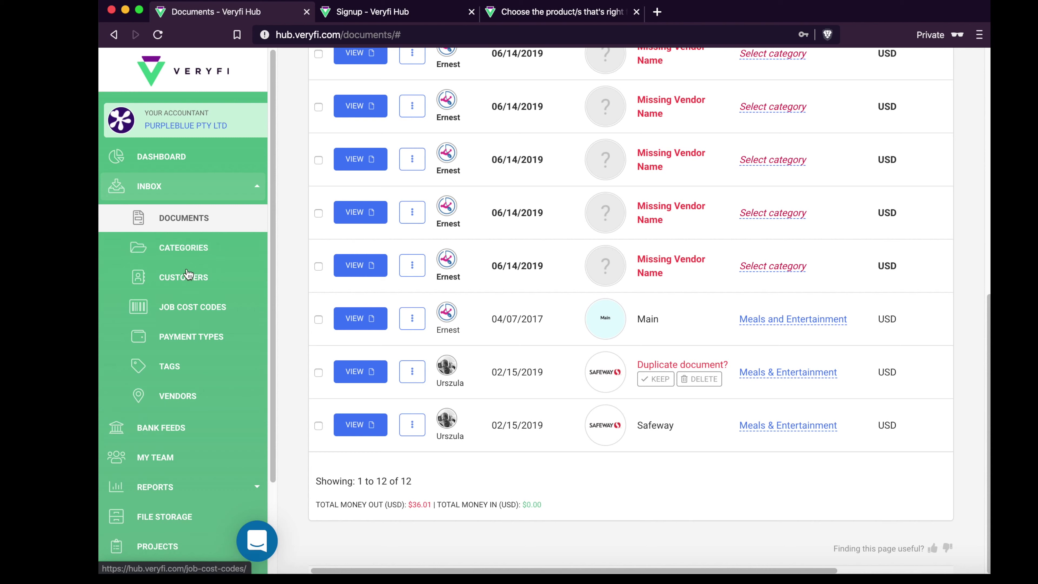
Open the inbox categories and look over the other sections available for the client
left_click(197, 255)
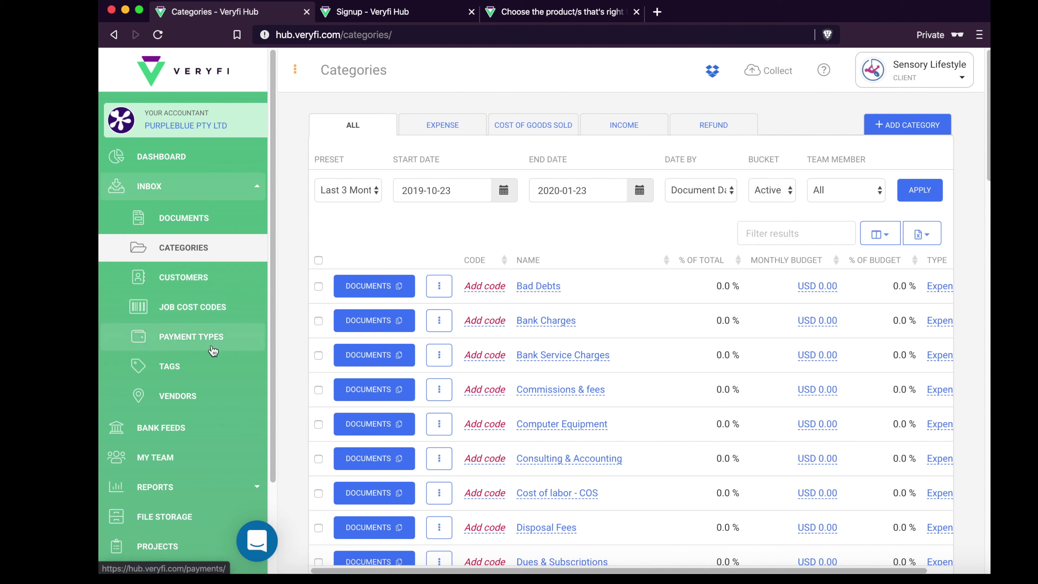
scroll(213, 407, "down", 3)
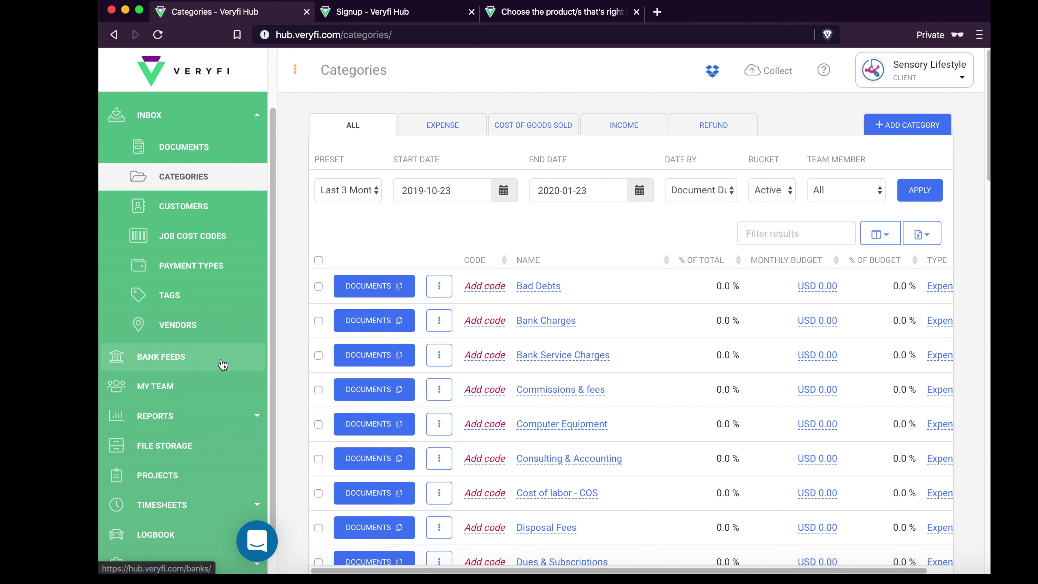
scroll(223, 363, "down", 1)
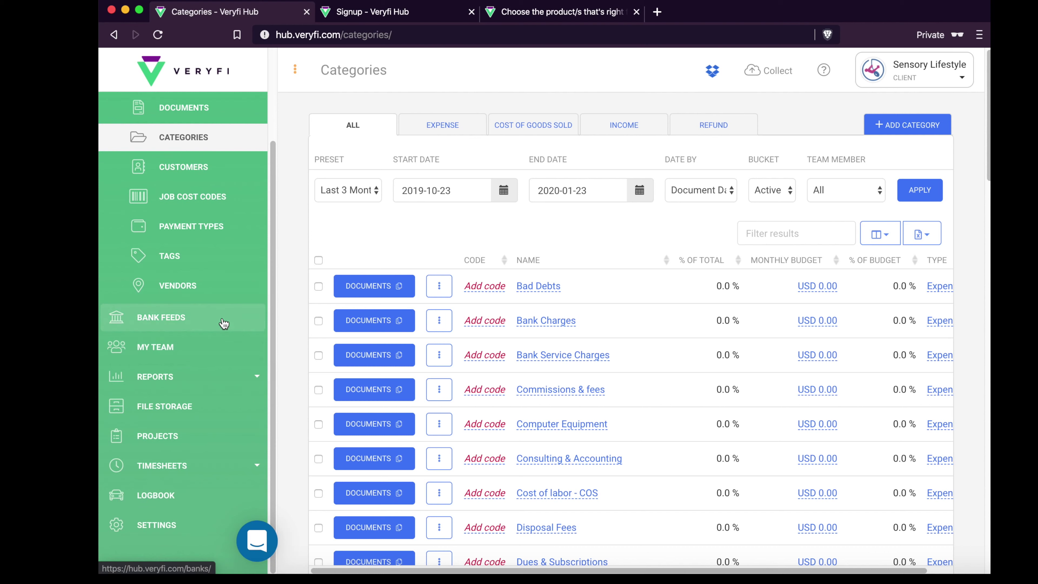
Open the reports overview and examine the available live, document and other reports
left_click(220, 381)
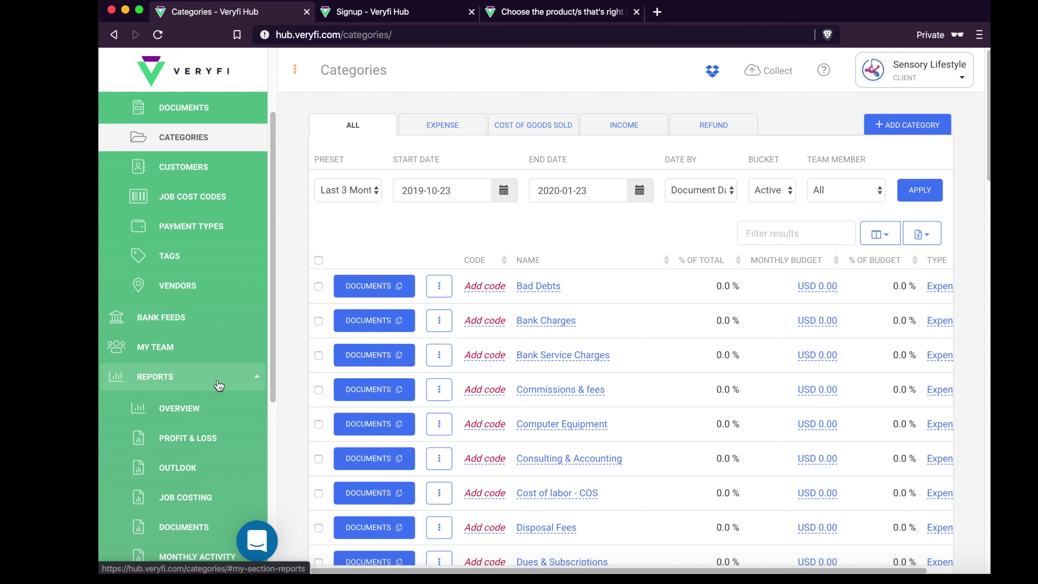
left_click(190, 408)
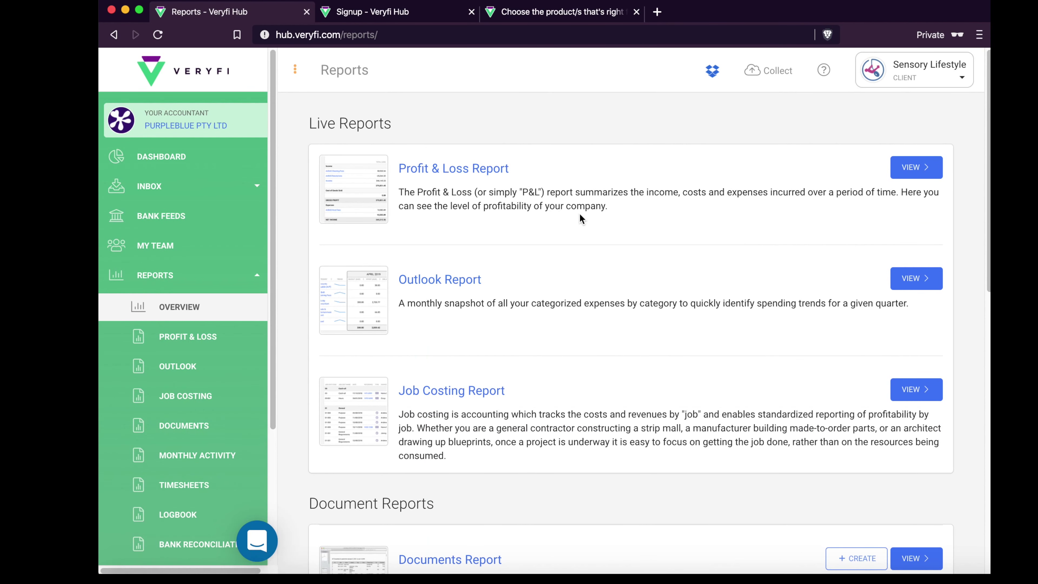
scroll(580, 215, "down", 3)
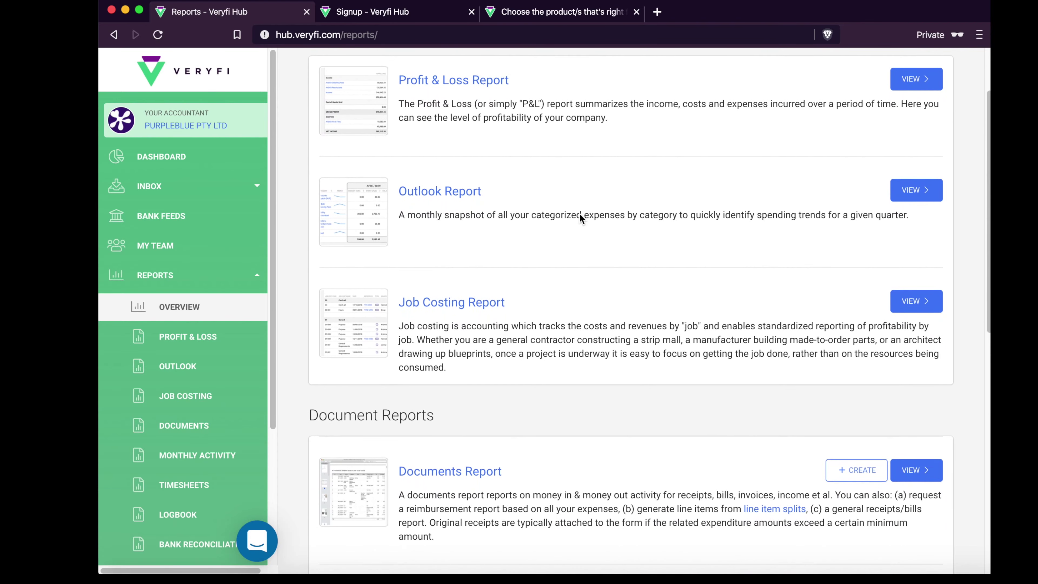
scroll(580, 214, "down", 10)
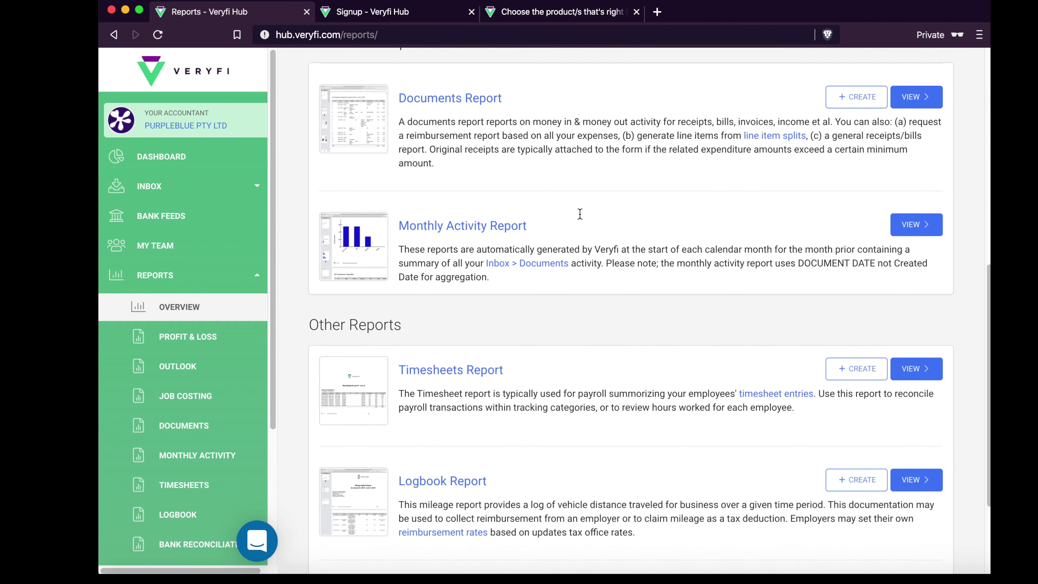
scroll(580, 214, "down", 5)
scroll(549, 284, "up", 18)
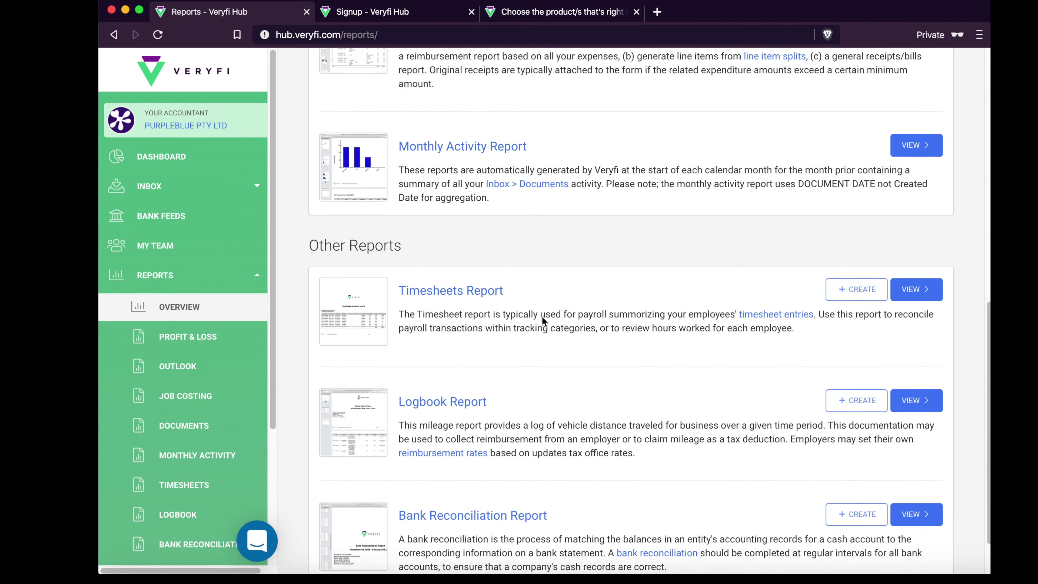
scroll(575, 359, "down", 6)
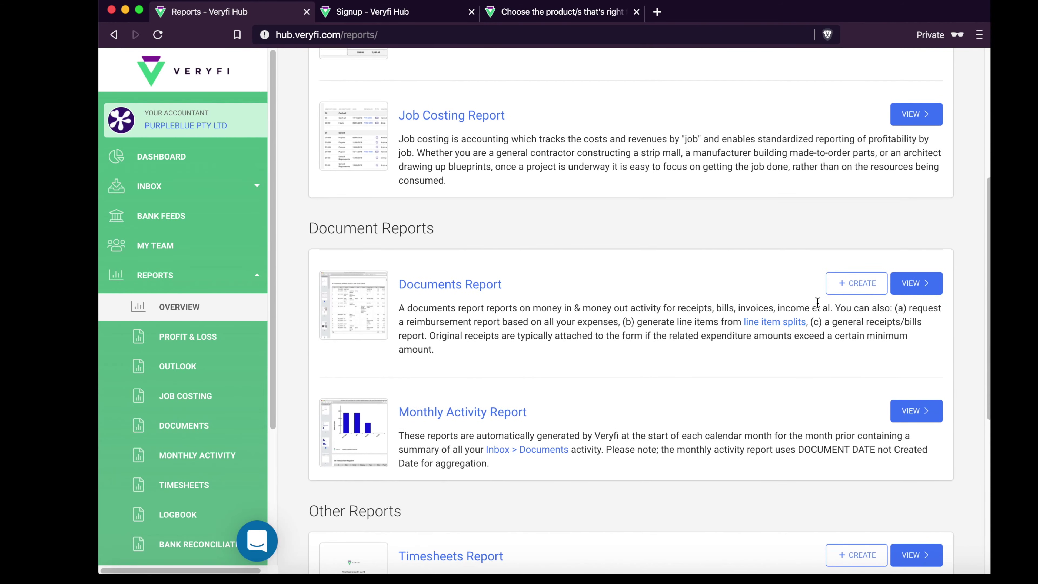
Start a new Documents Report, show its advanced options and limit it to the third listed team member
left_click(882, 291)
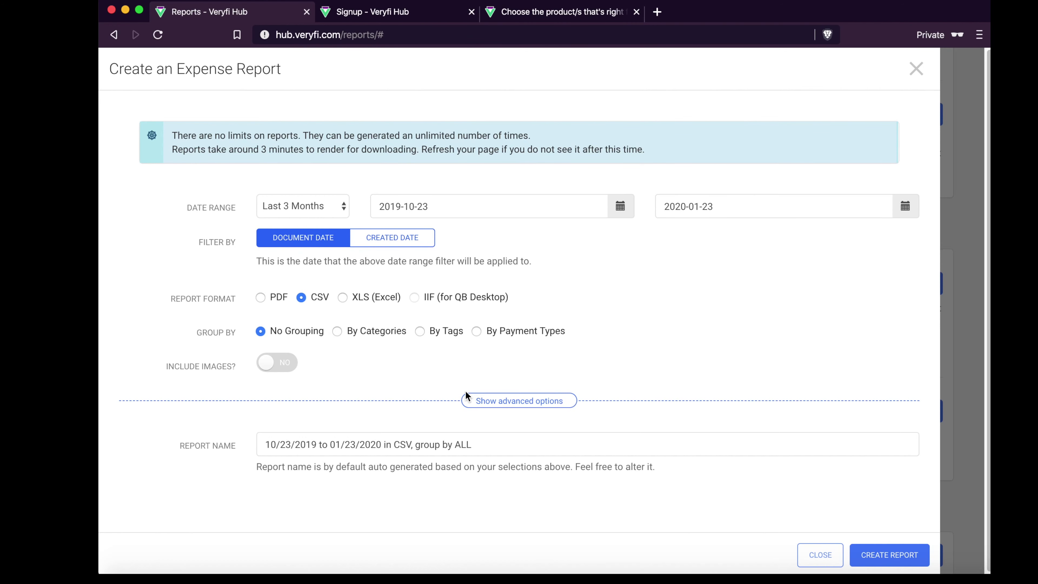
left_click(531, 401)
scroll(530, 403, "down", 4)
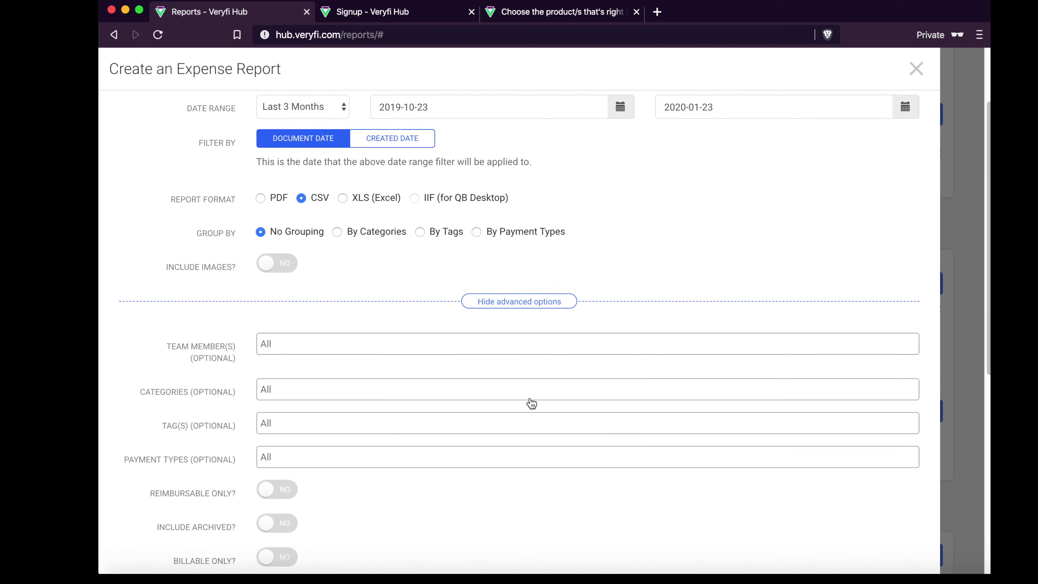
left_click(284, 280)
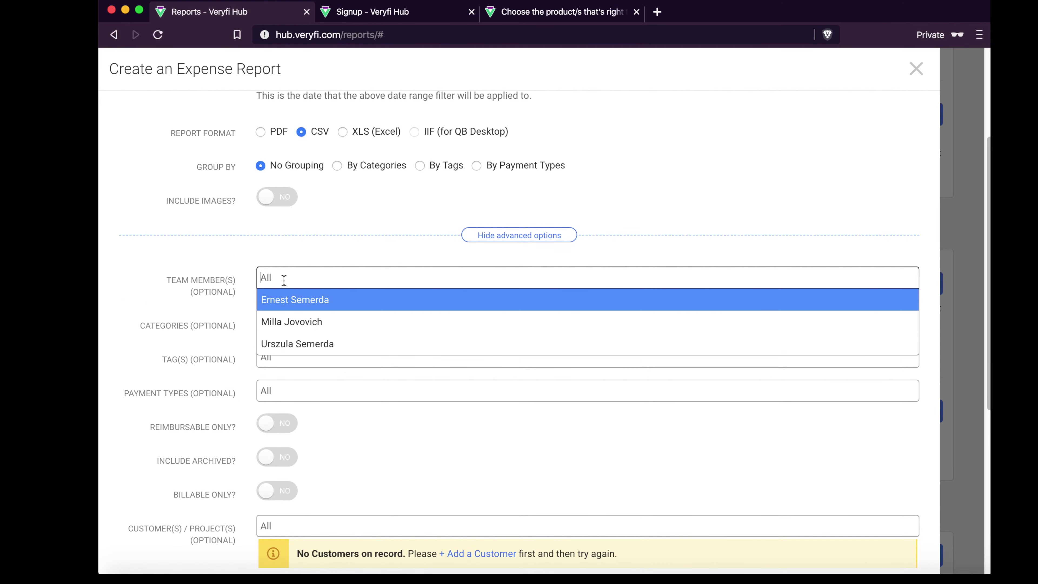
left_click(295, 342)
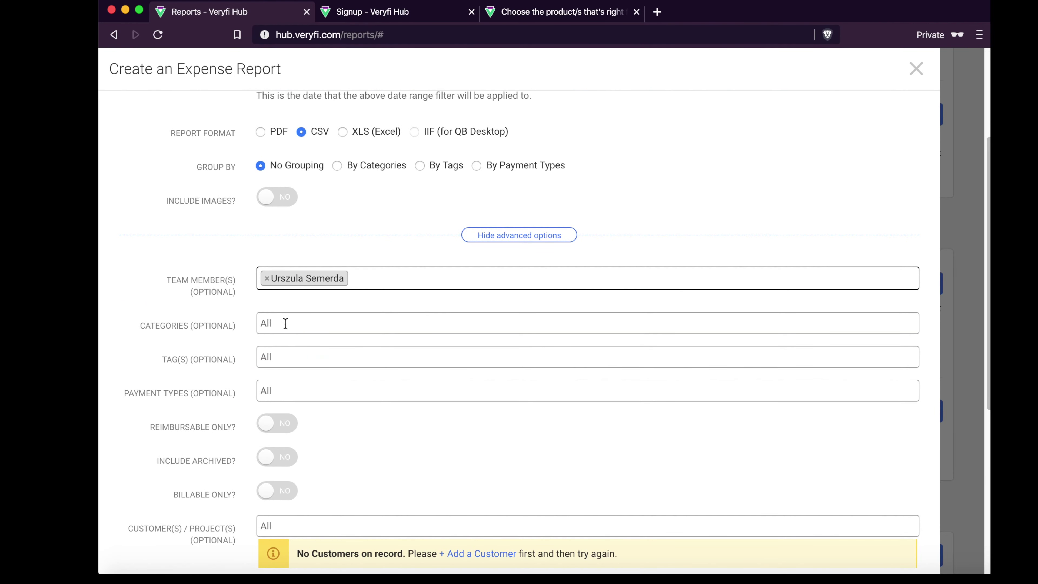
Filter the expense report by the Advertising category, Computer Equipment tag and Personal (Cash) payment type
left_click(288, 325)
left_click(306, 411)
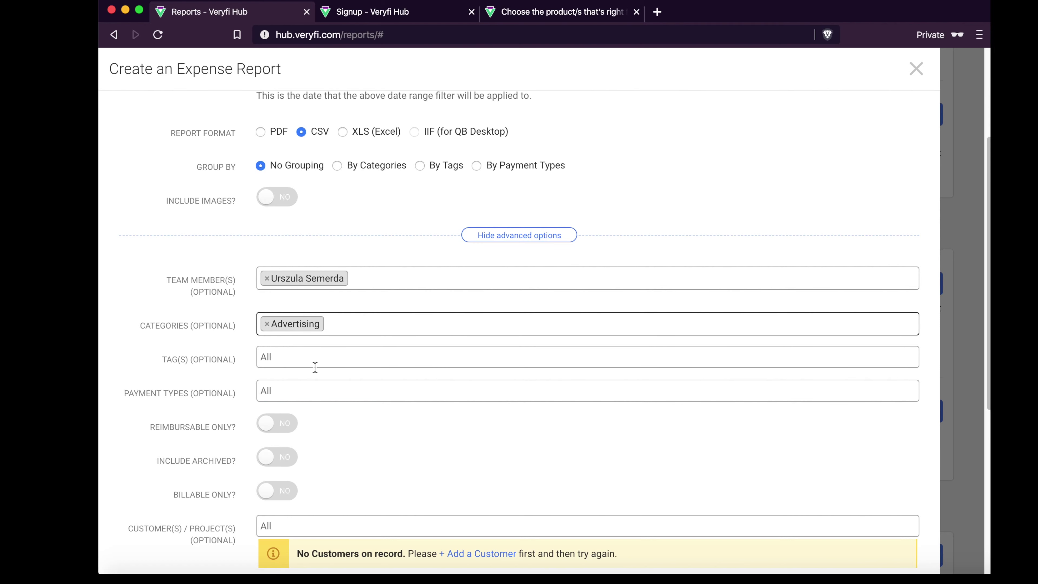
left_click(318, 359)
scroll(342, 433, "down", 5)
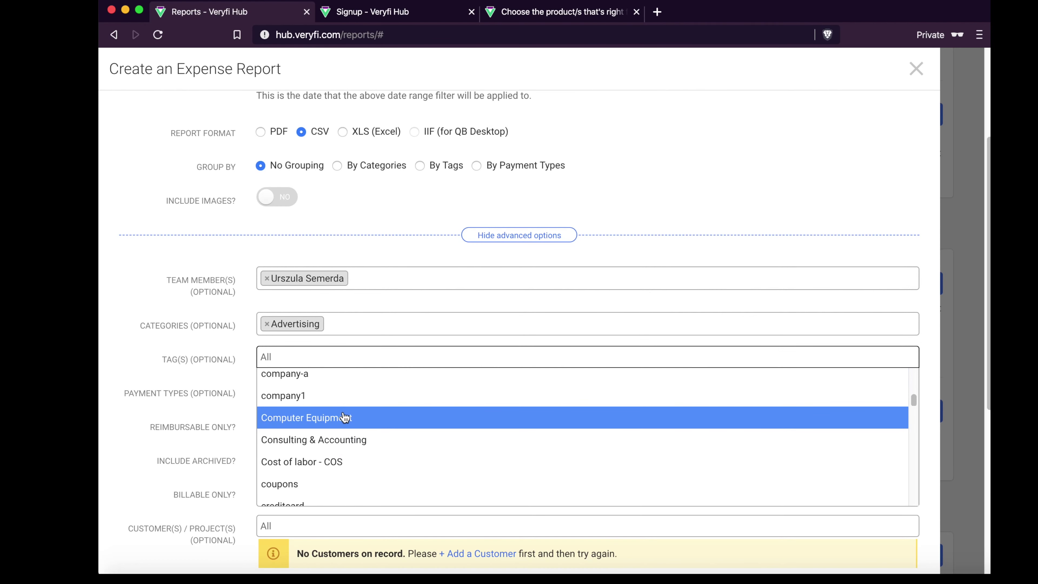
left_click(343, 418)
left_click(332, 391)
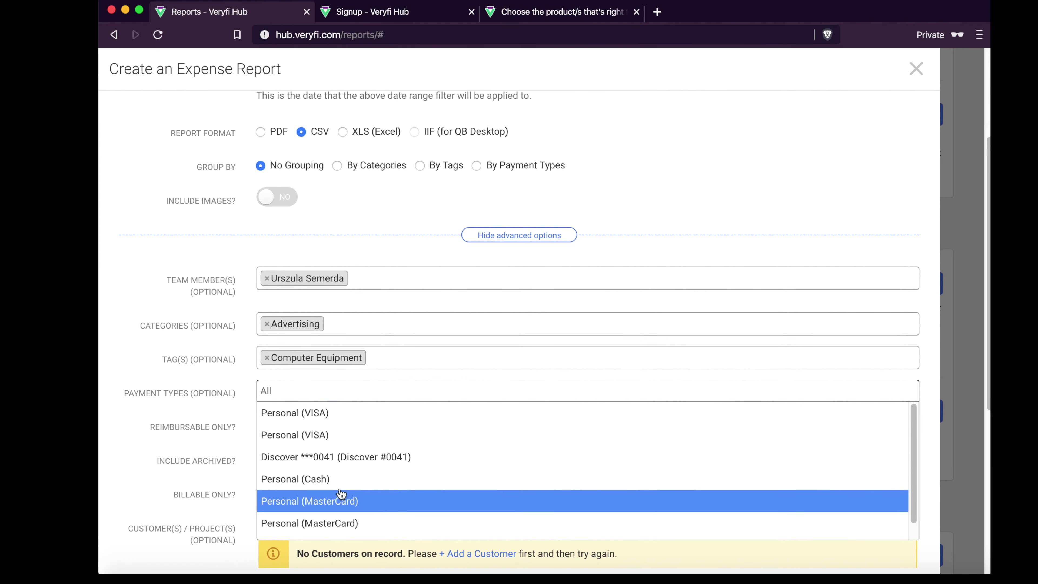
left_click(338, 477)
scroll(338, 475, "down", 3)
scroll(344, 353, "down", 3)
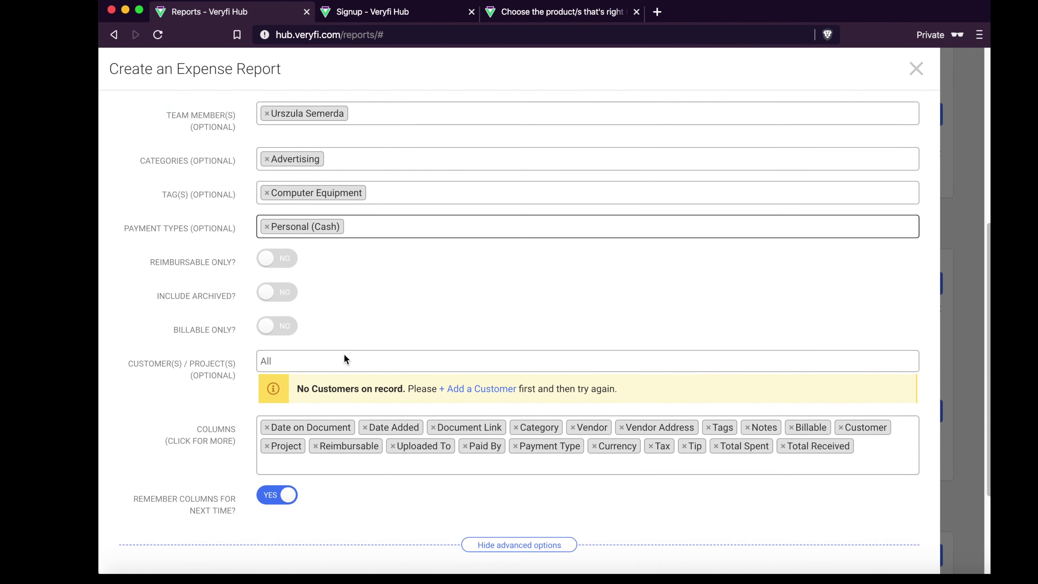
Review the remaining advanced options and report name, and close the expense report form without creating the report
scroll(449, 368, "down", 1)
scroll(518, 409, "down", 1)
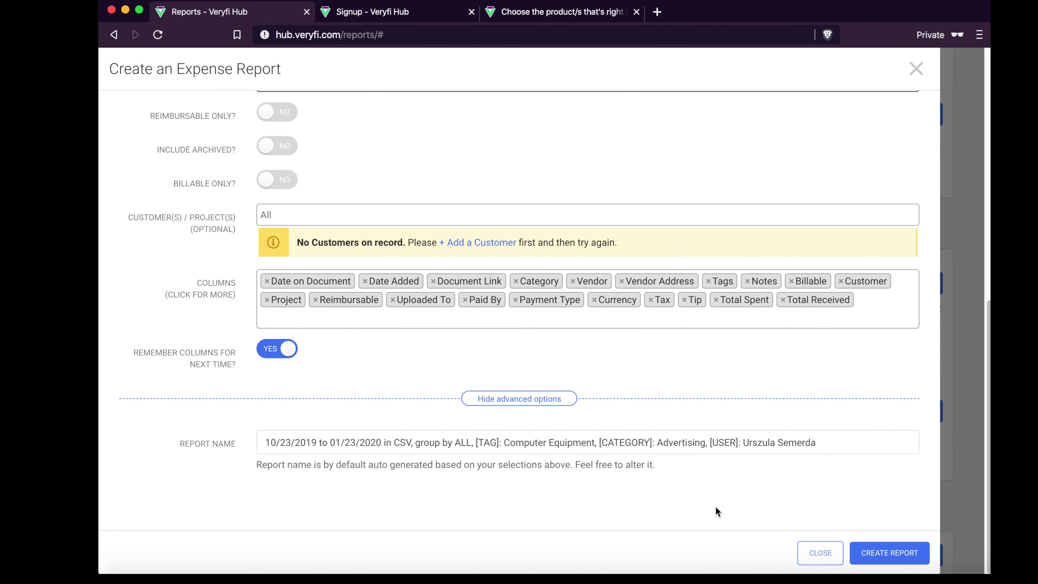
left_click(816, 564)
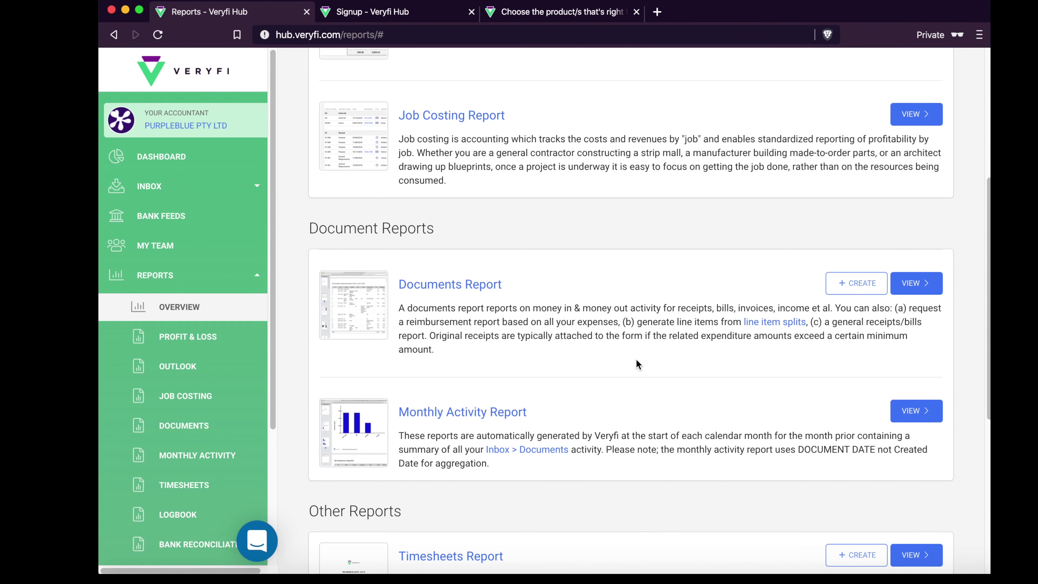
View the generated Documents reports and set their date preset to Last Year
left_click(899, 285)
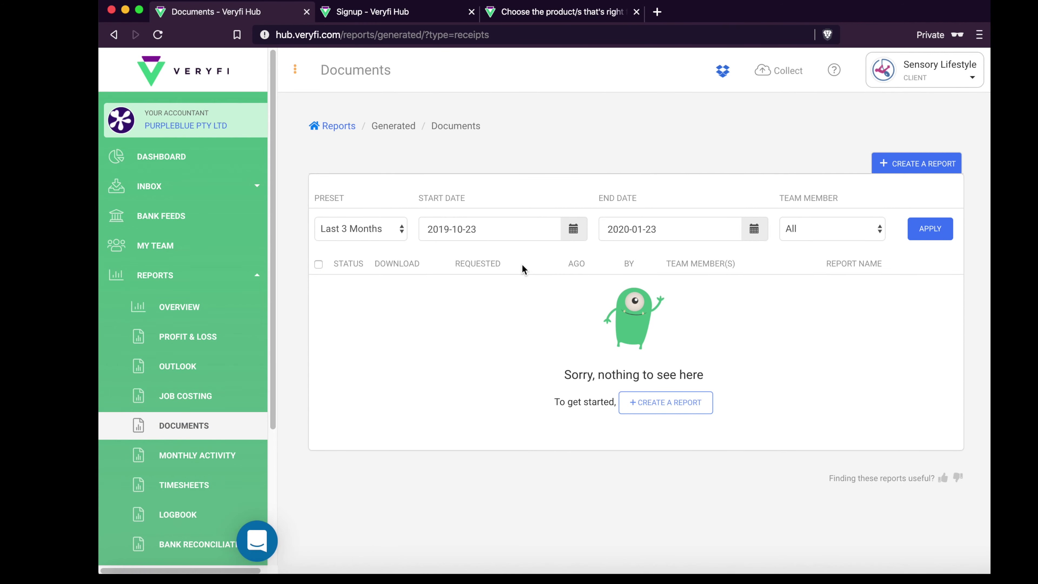
left_click(392, 241)
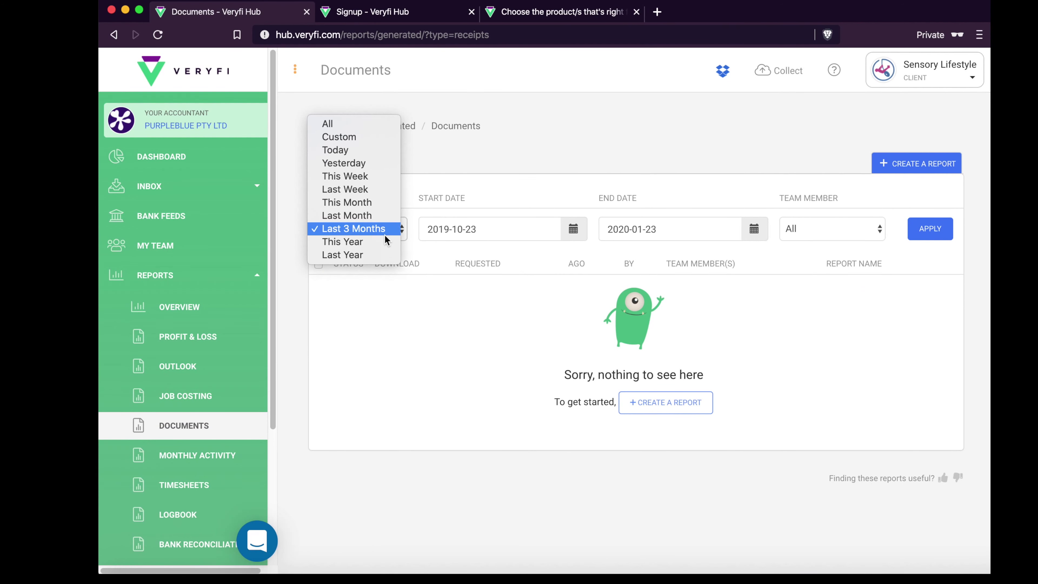
left_click(423, 253)
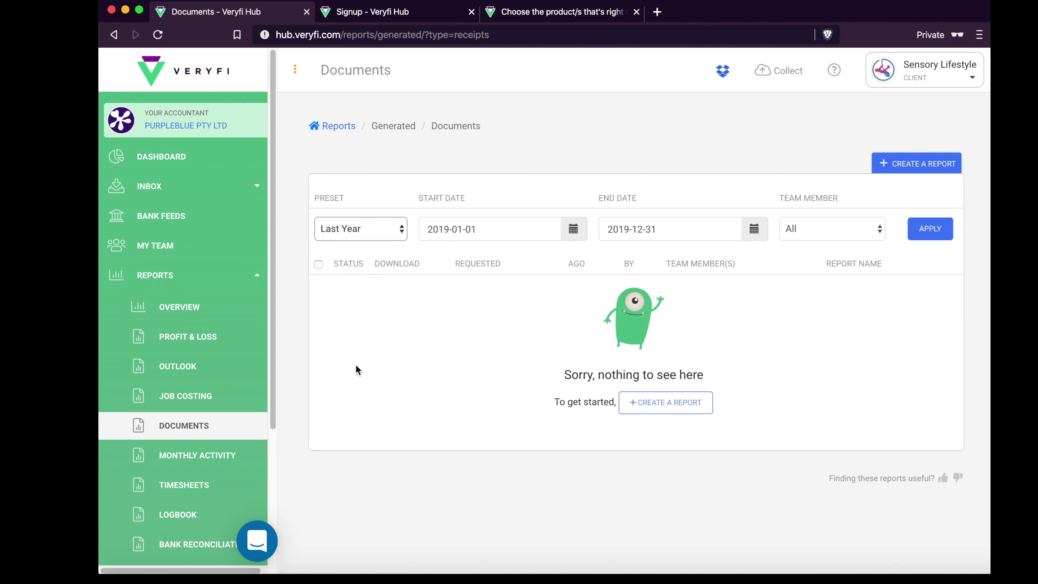
Open the client's File Storage page and look over the sections available under Timesheets
scroll(196, 413, "down", 5)
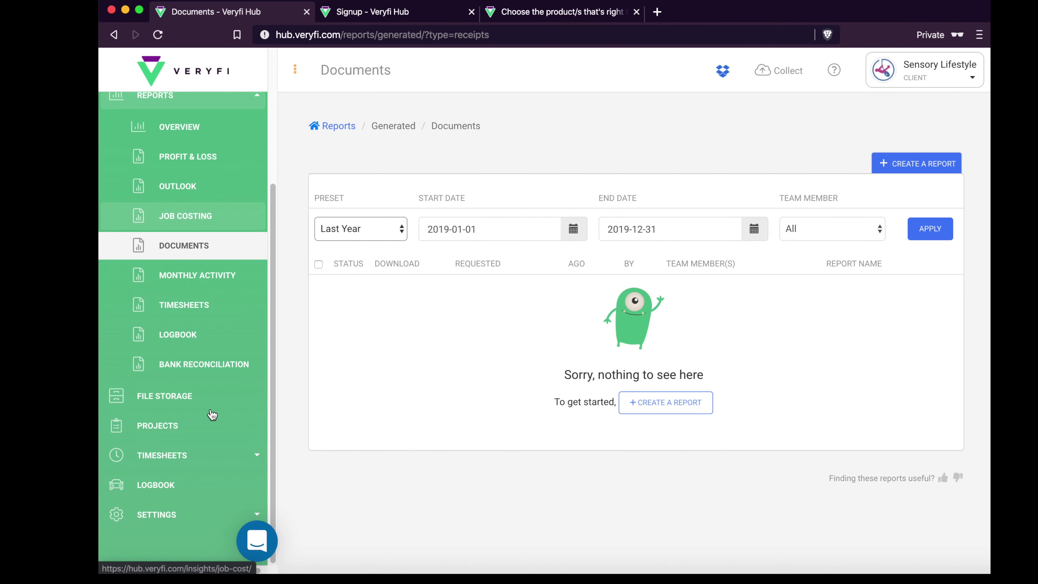
left_click(179, 403)
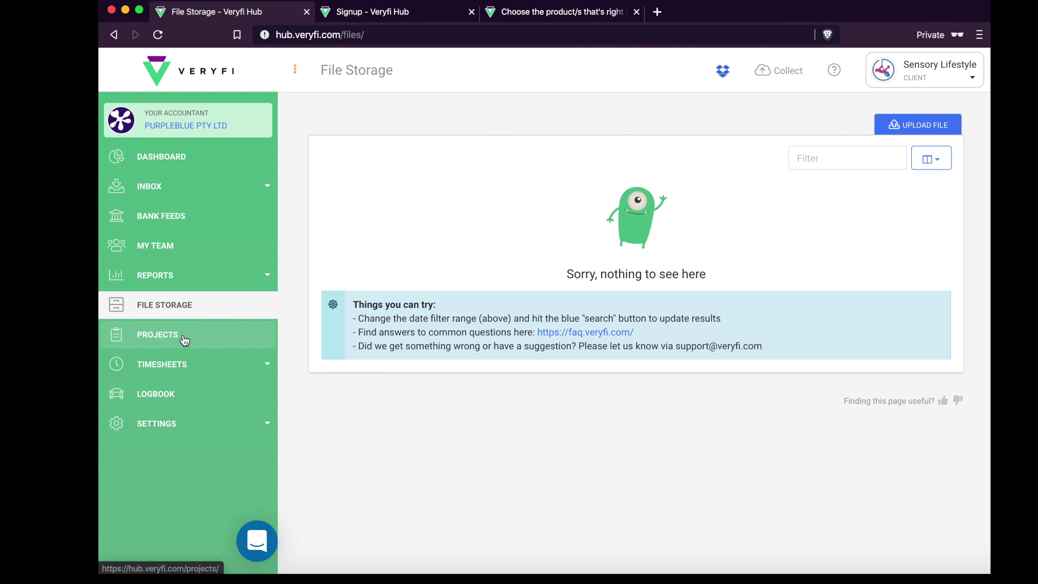
left_click(204, 364)
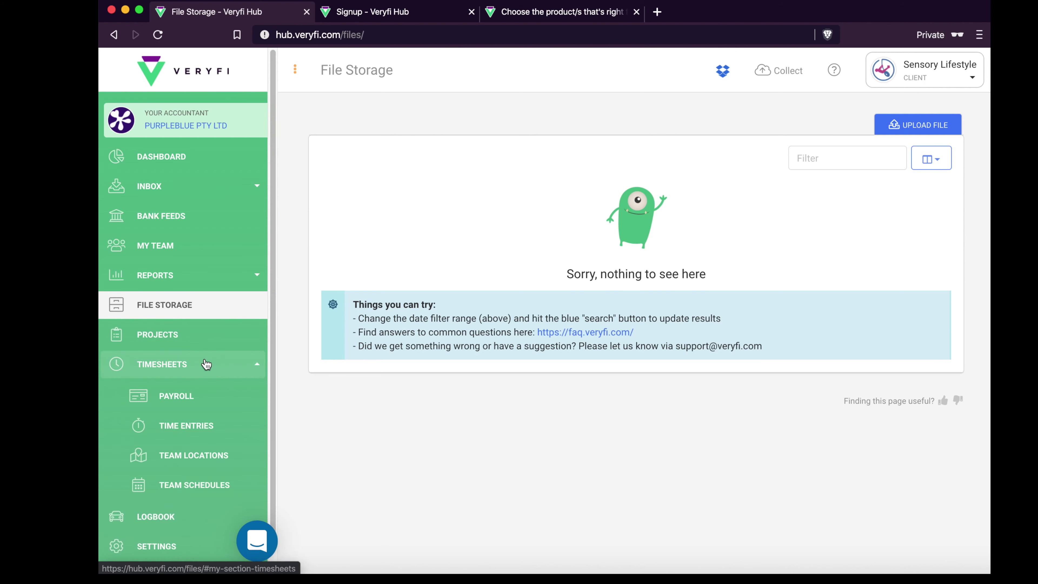
left_click(204, 364)
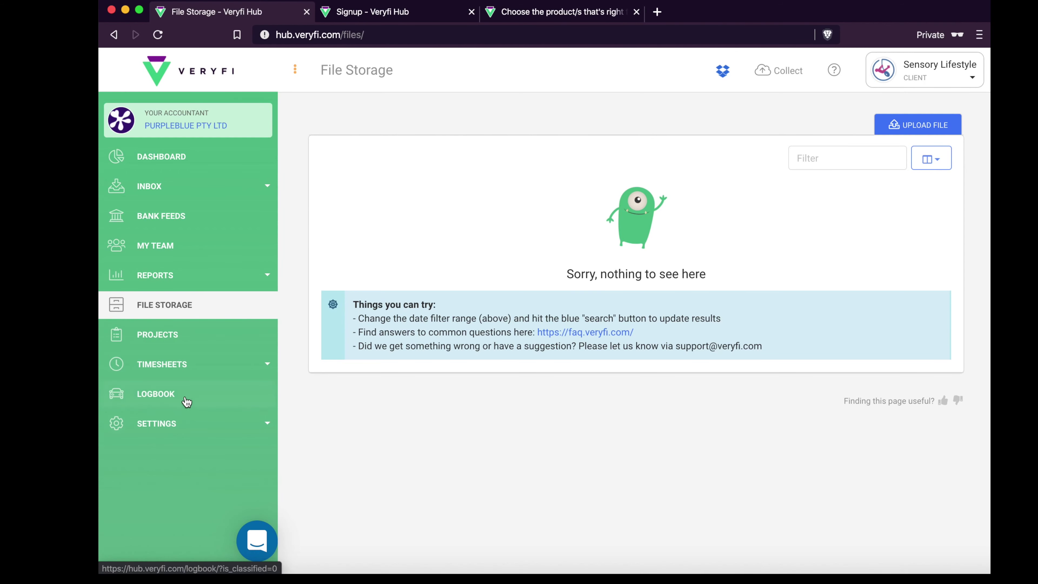
Open the client's Connected Apps settings and examine the recommended and available integrations
left_click(226, 426)
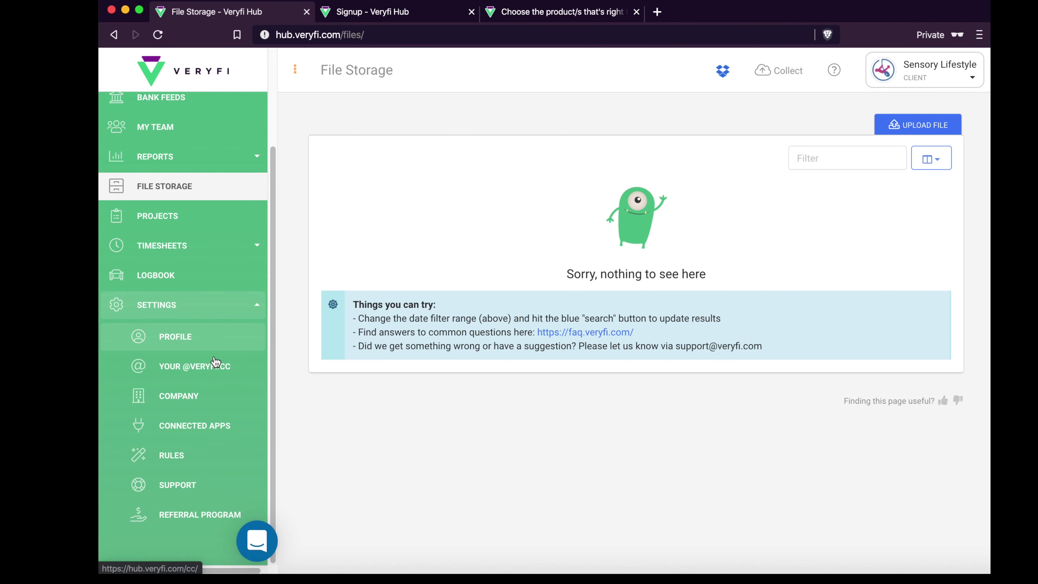
left_click(216, 425)
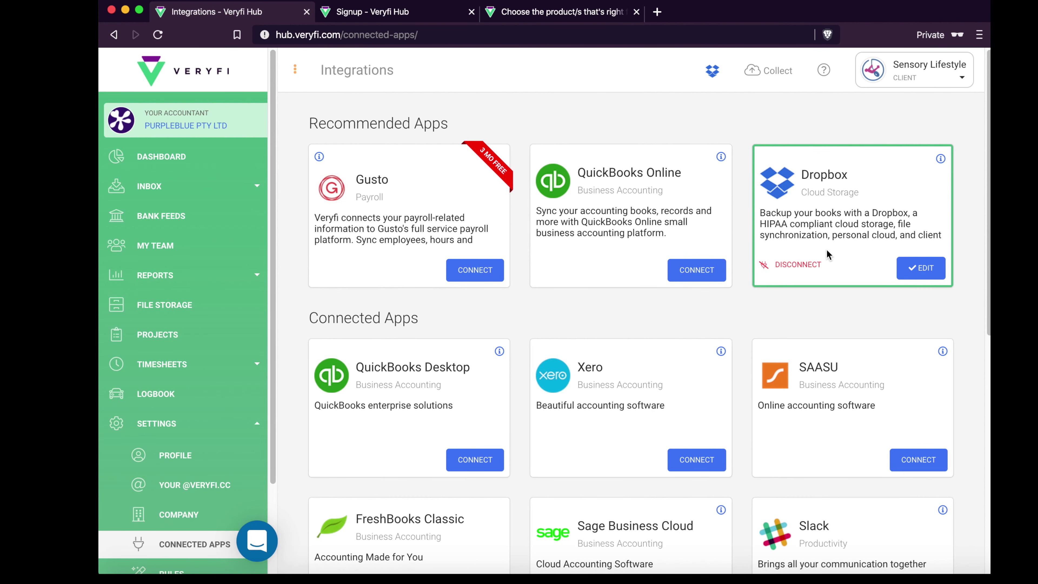
scroll(827, 250, "down", 5)
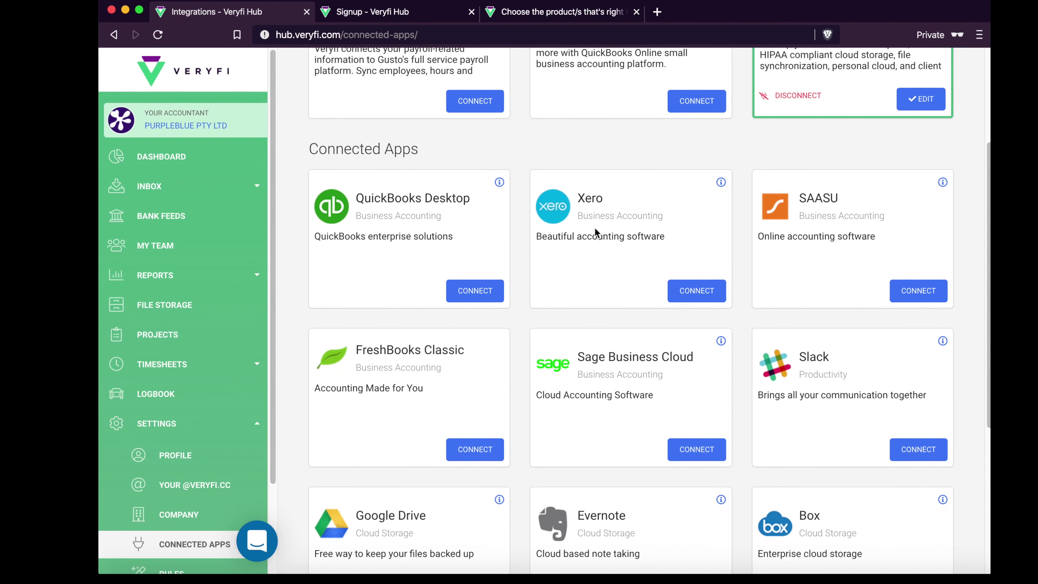
scroll(399, 210, "down", 3)
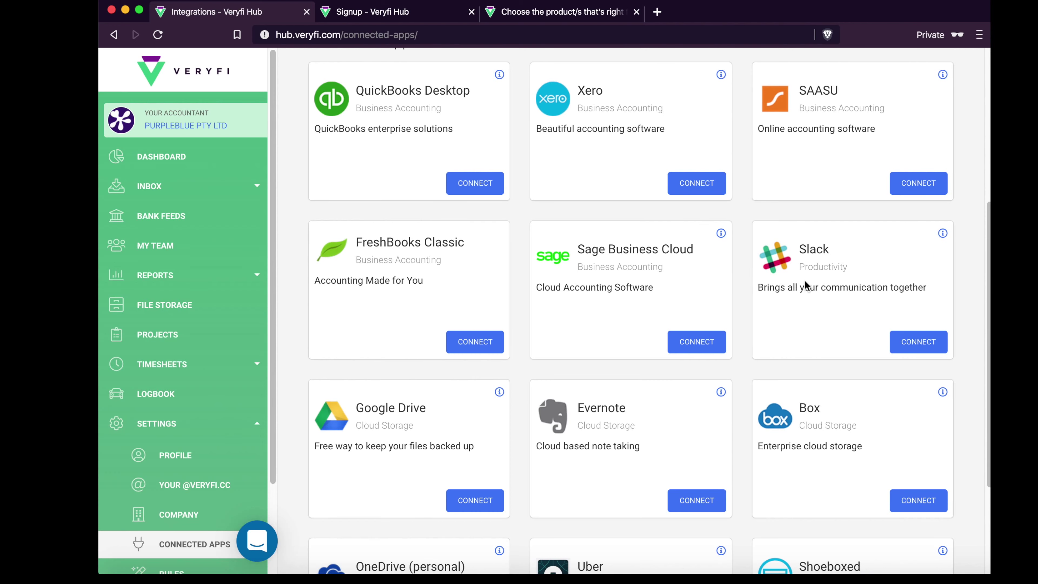
scroll(776, 291, "down", 1)
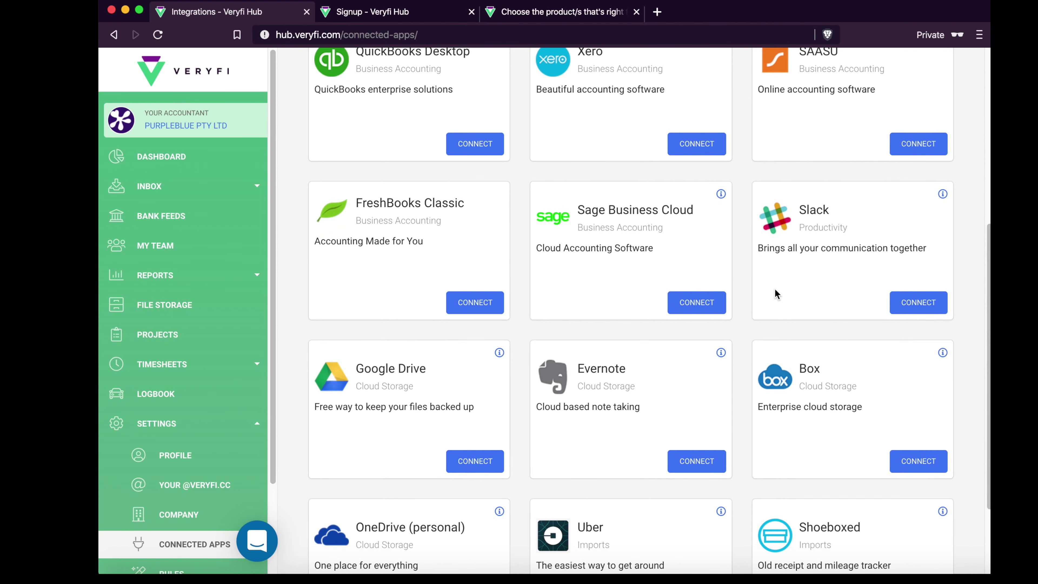
scroll(774, 288, "down", 3)
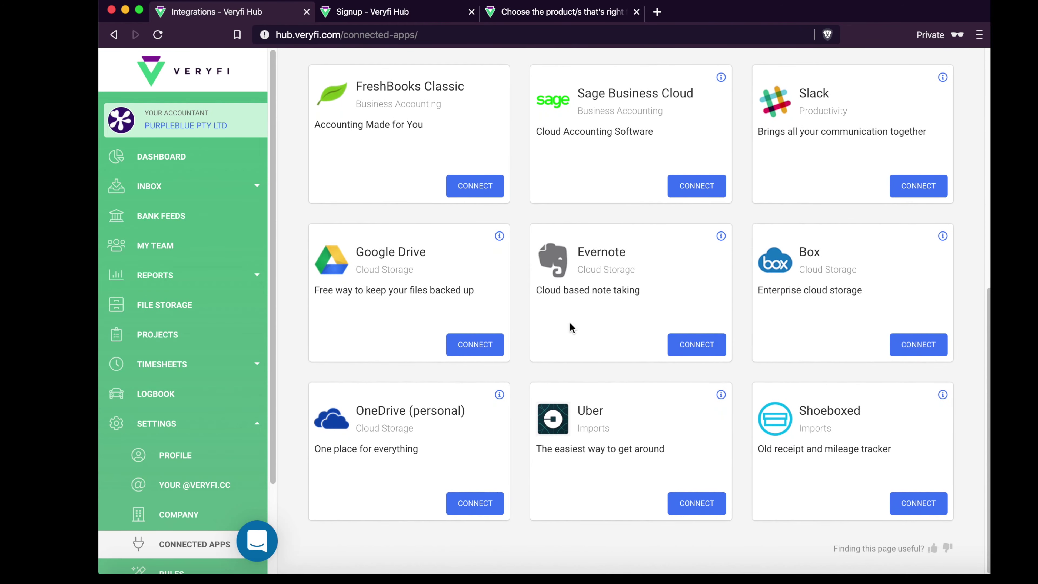
scroll(571, 324, "up", 11)
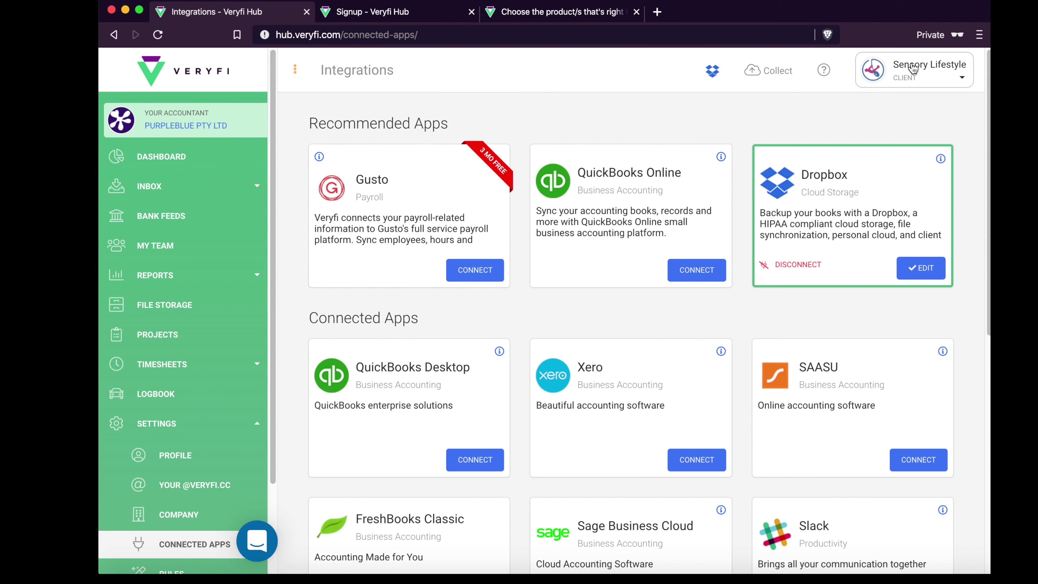
Switch to the Purpleblue Pty Ltd business account and show its managed clients in the grid view
left_click(928, 80)
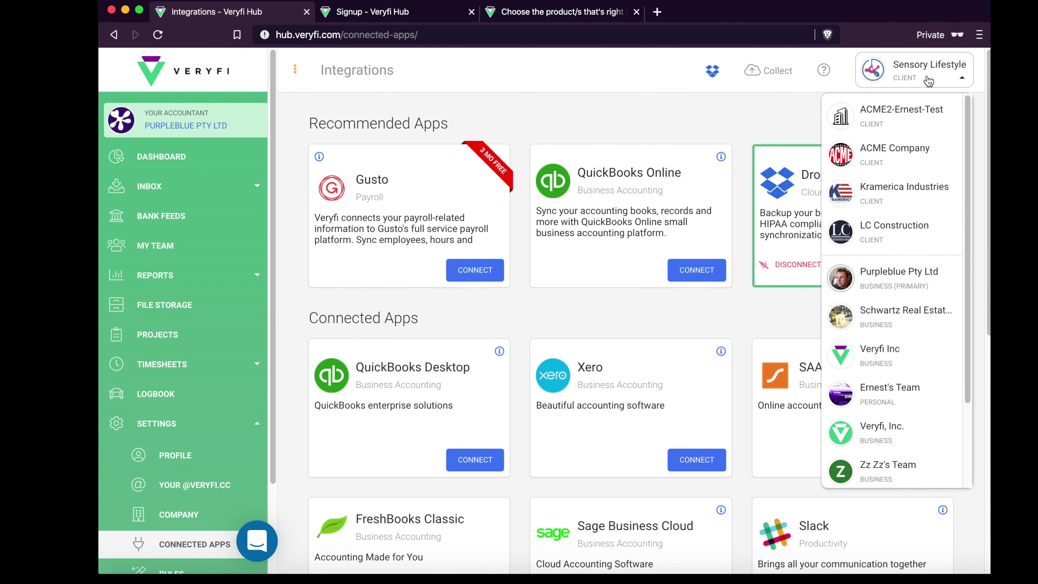
left_click(908, 276)
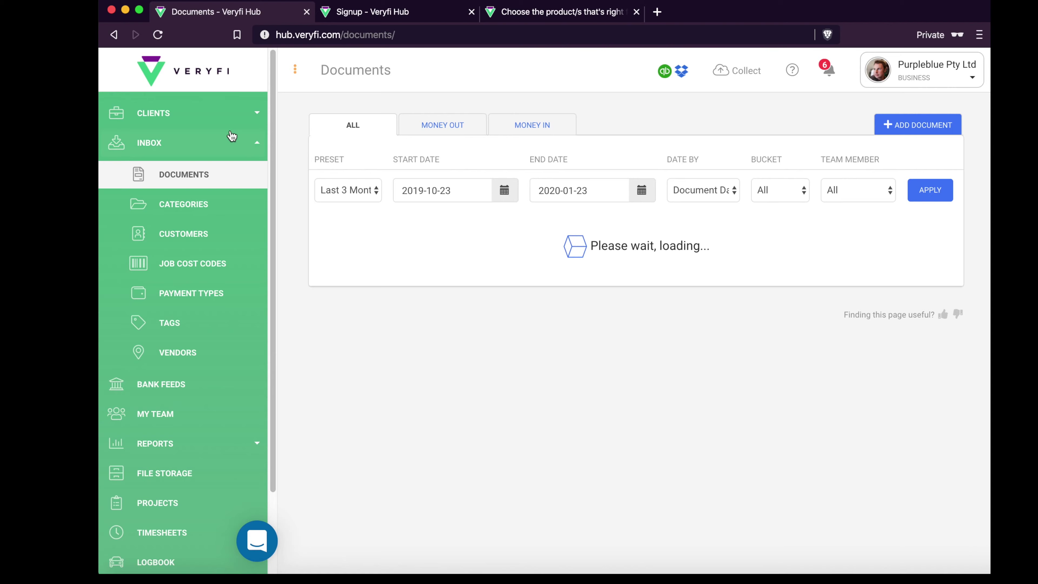
left_click(196, 116)
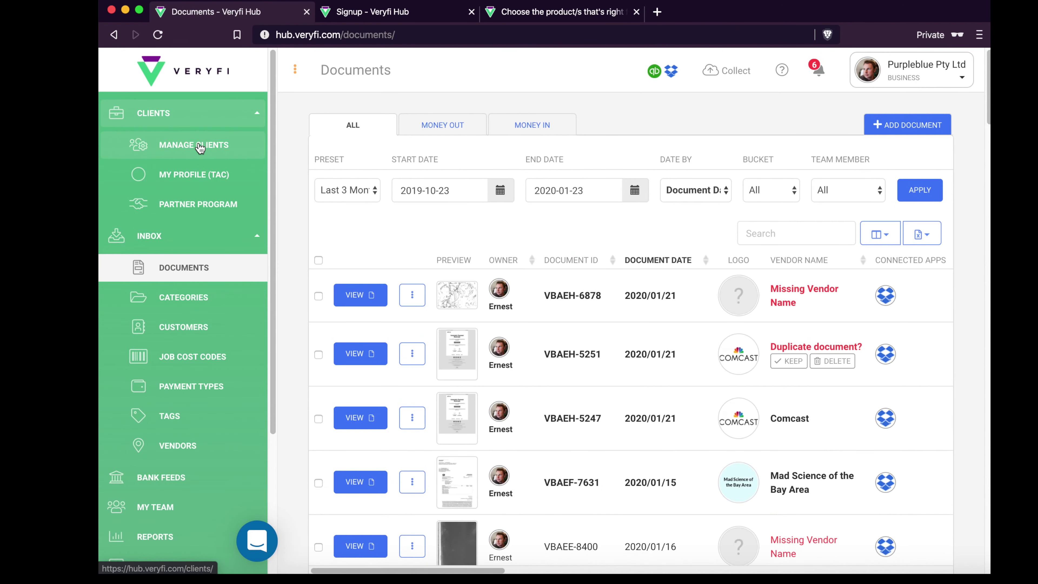
left_click(200, 147)
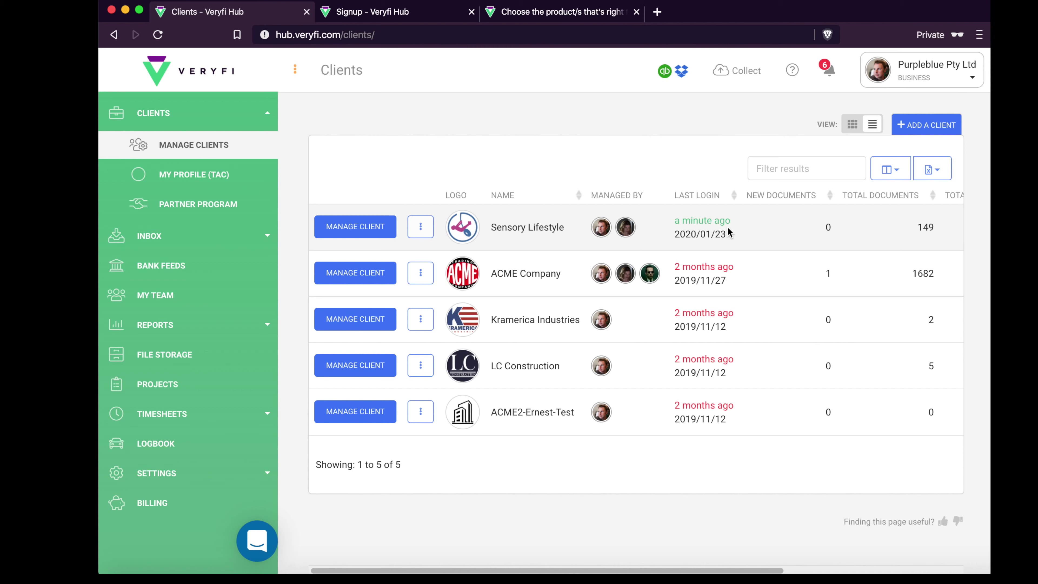
left_click(852, 125)
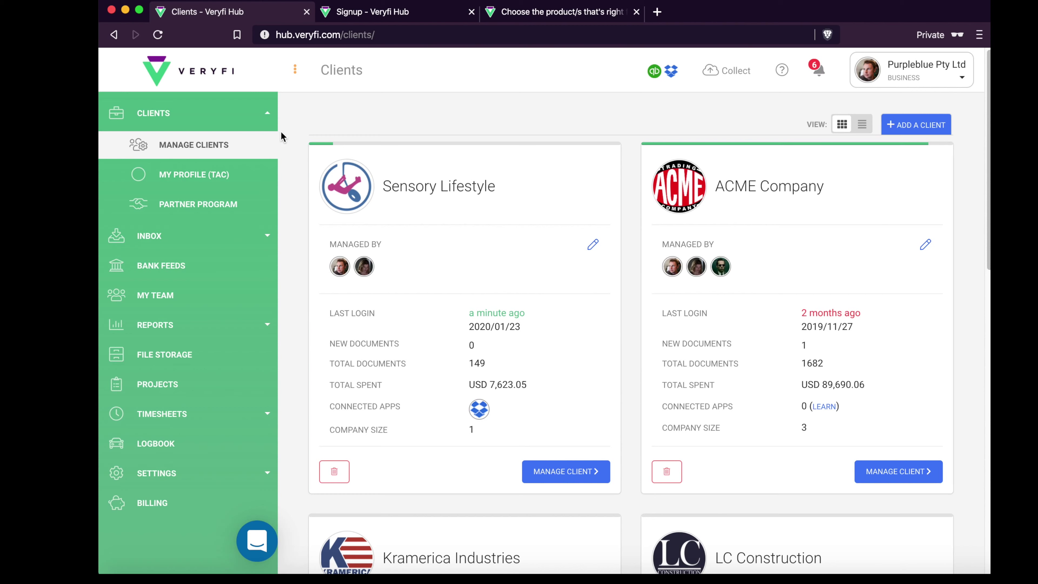
Open the accountant's own Trusted Advisor Circle profile and examine its ratings, services, industries, articles and shareable link section
left_click(220, 177)
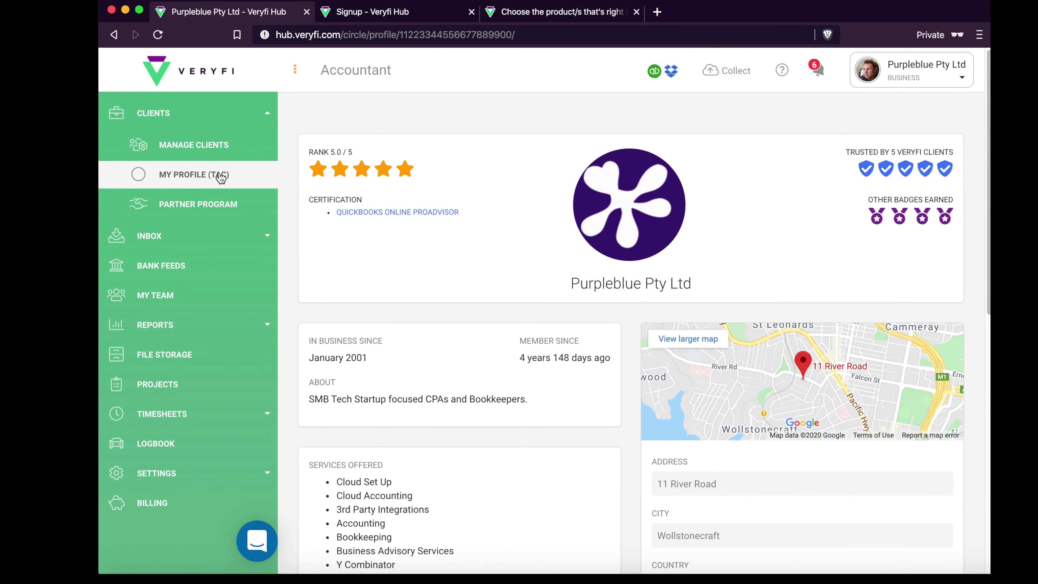
scroll(452, 227, "down", 5)
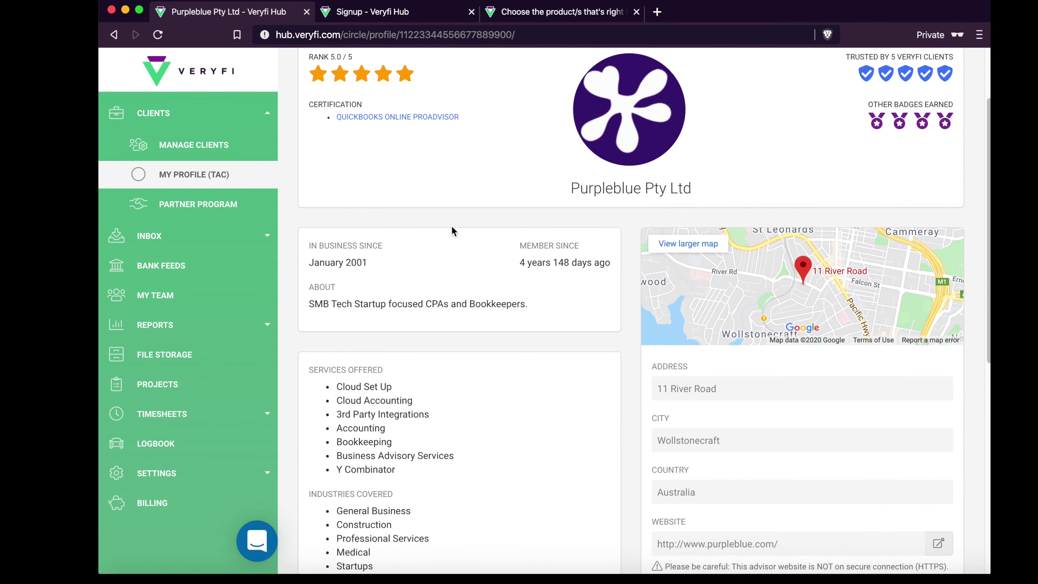
scroll(452, 226, "down", 2)
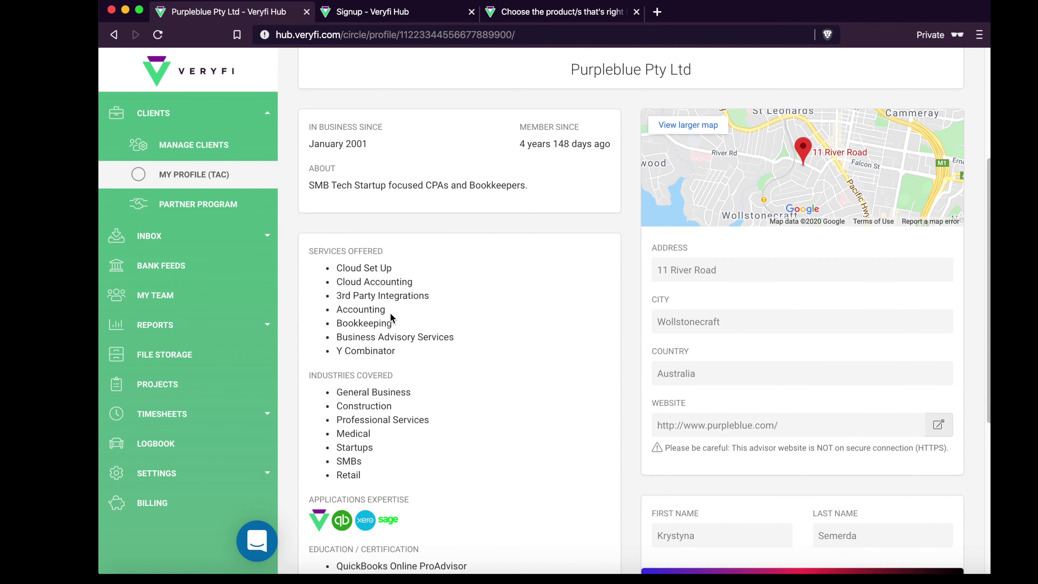
scroll(390, 313, "up", 7)
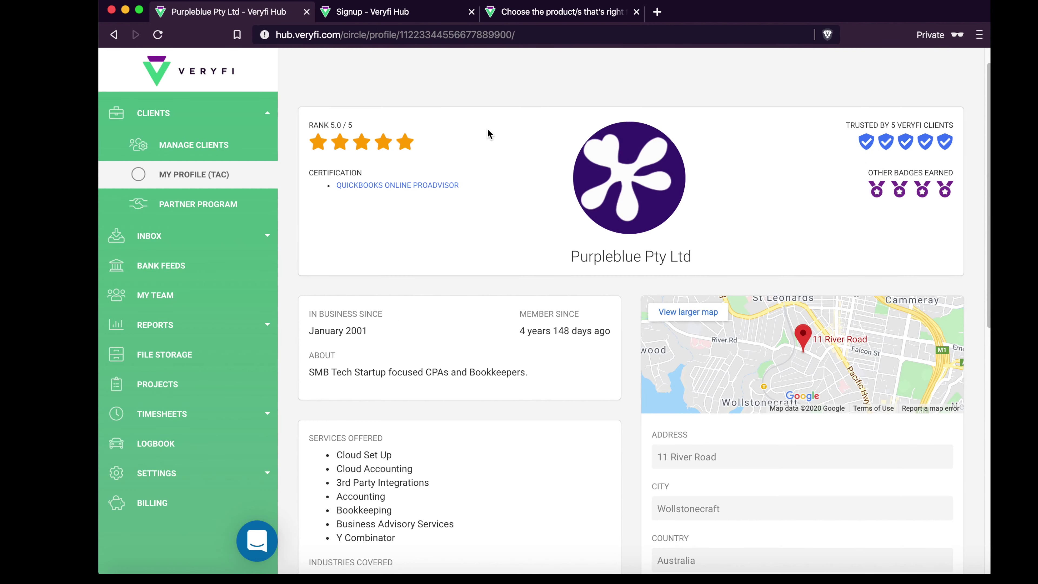
scroll(509, 246, "down", 8)
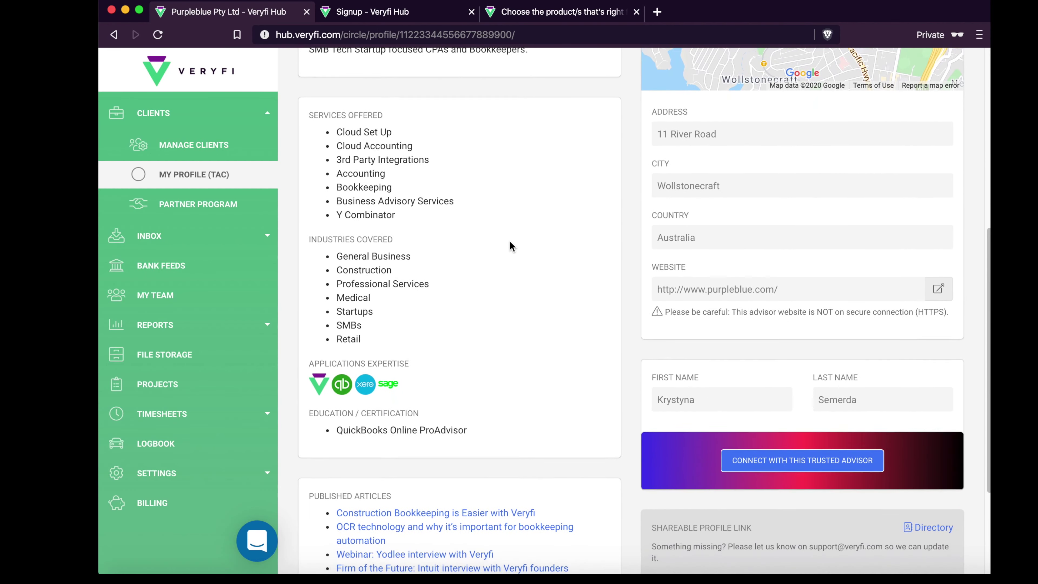
scroll(510, 246, "down", 4)
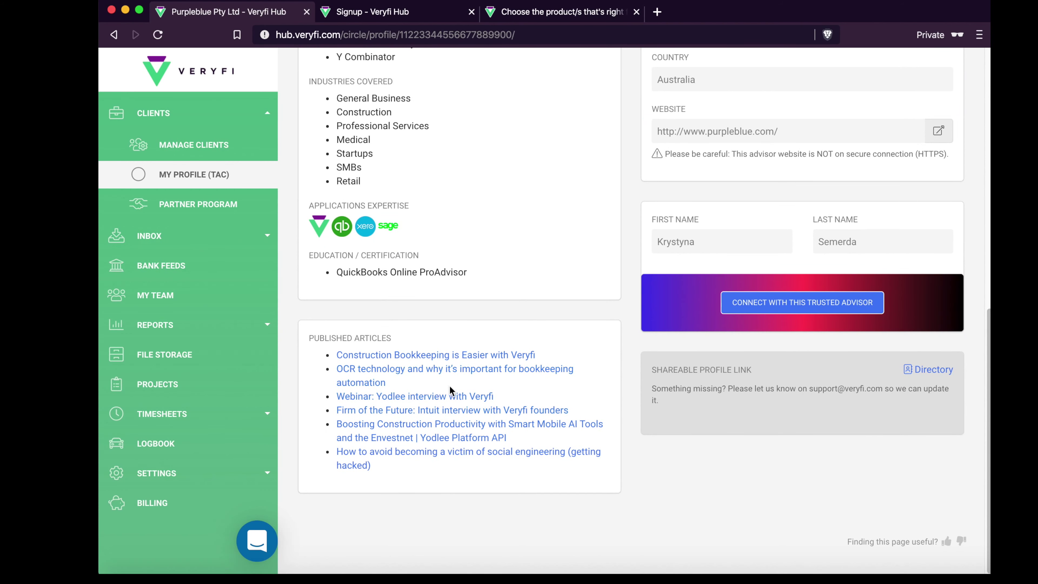
scroll(457, 376, "up", 3)
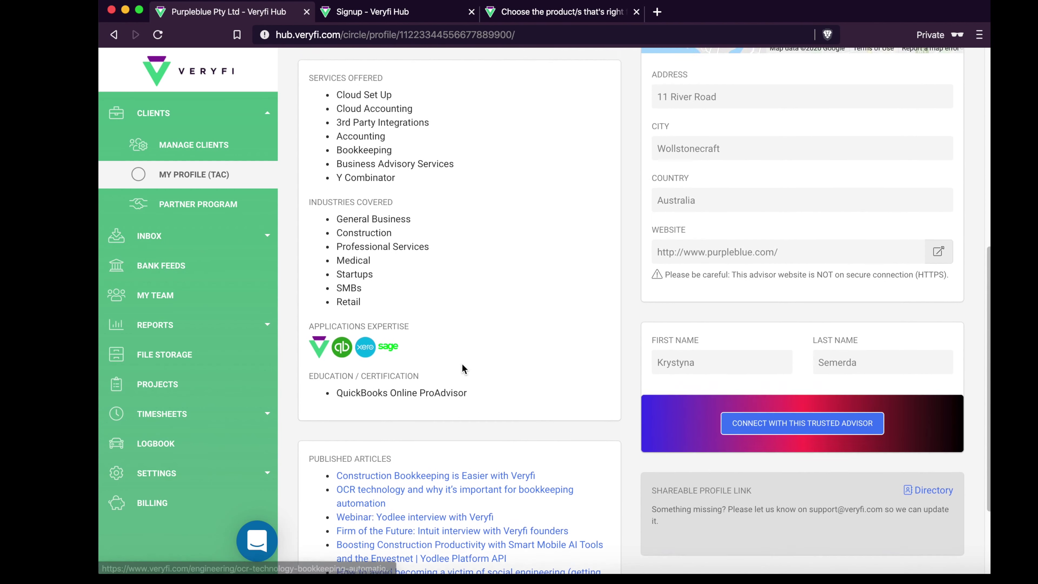
scroll(463, 368, "up", 1)
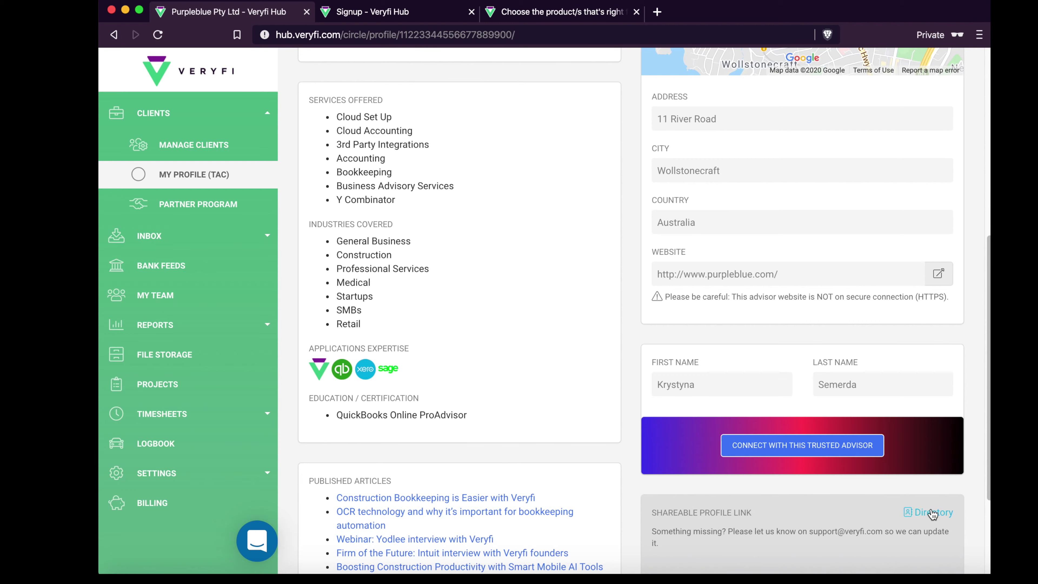
scroll(550, 387, "up", 7)
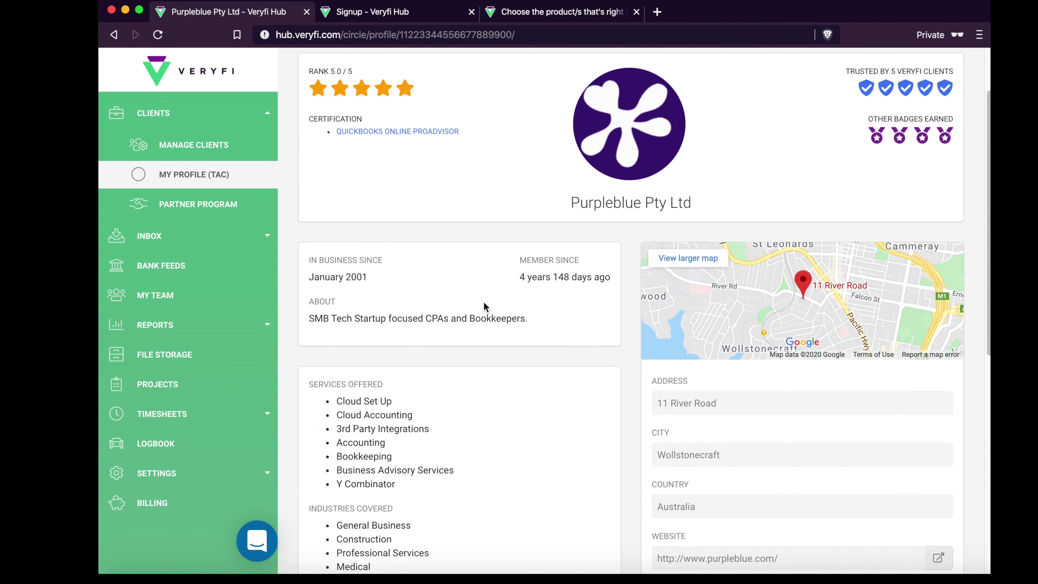
scroll(486, 305, "down", 10)
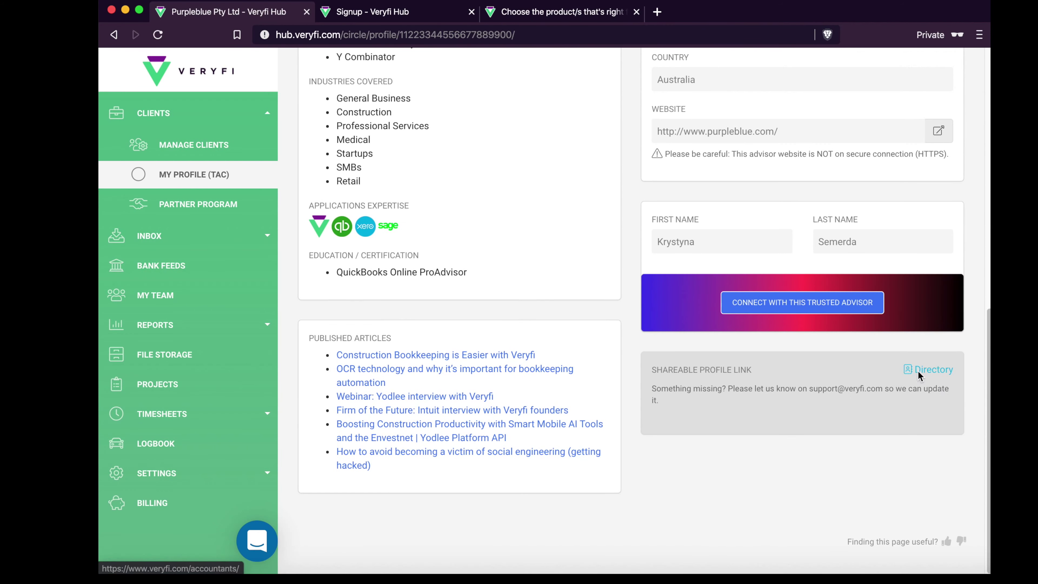
Open the partner directory from the profile and search United States experts for "pourpleblue"
left_click(928, 370)
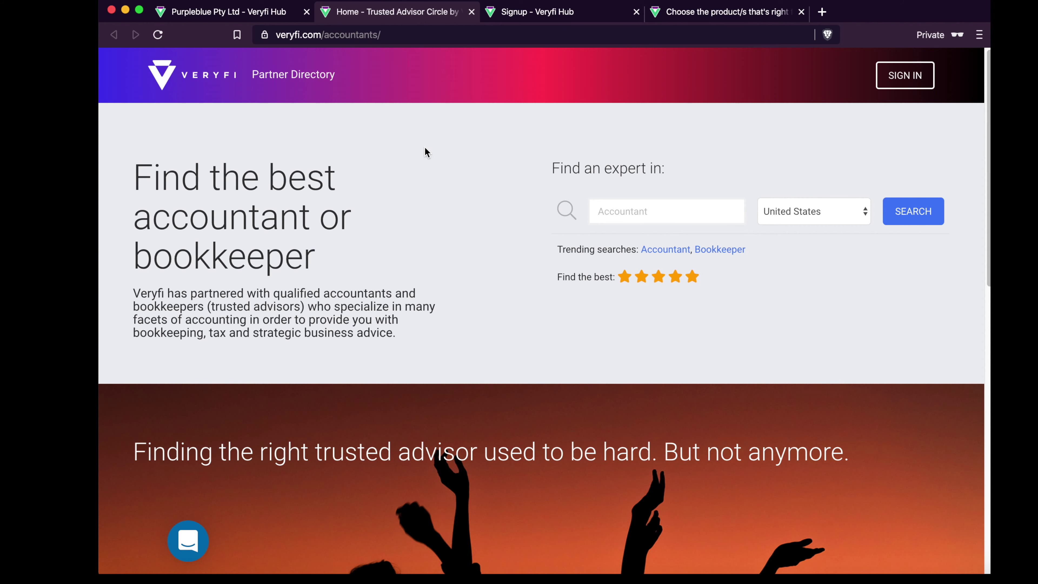
left_click(617, 213)
type("pourpleblue")
key("Return")
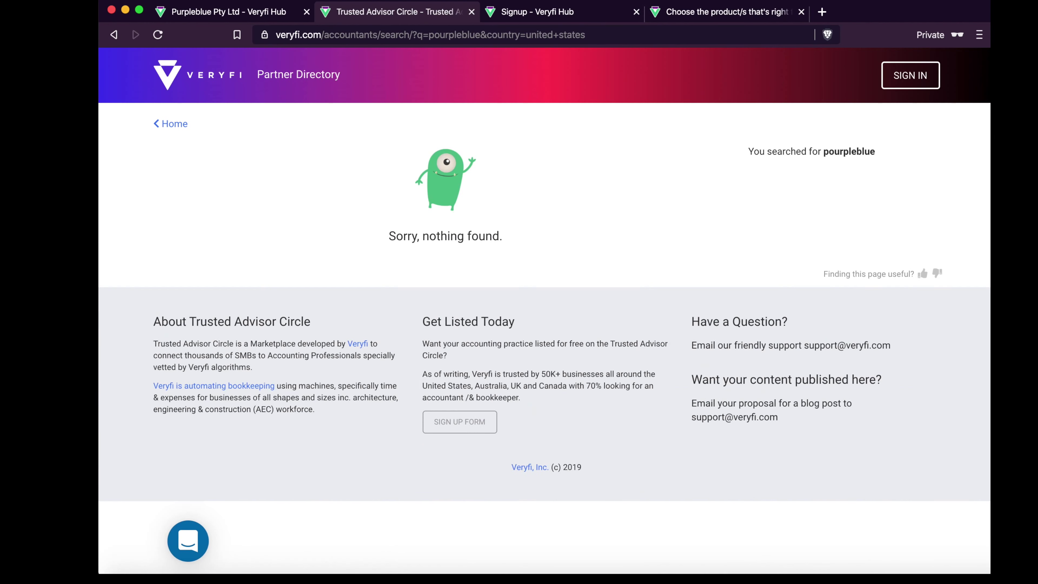
Return to the partner directory search, change the country to Australia, and search for "pourpleblue"
left_click(114, 35)
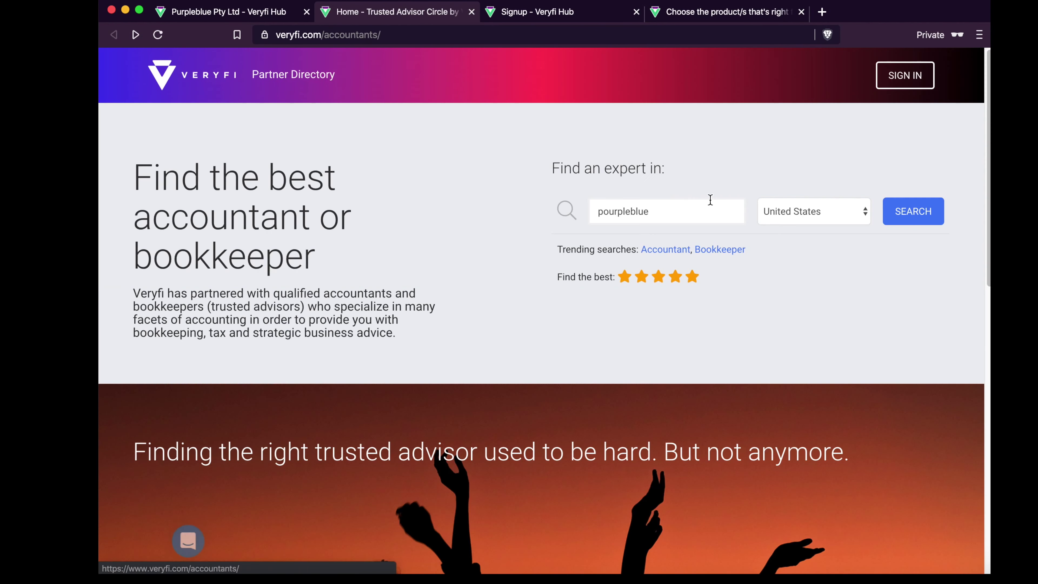
left_click(776, 217)
left_click(782, 250)
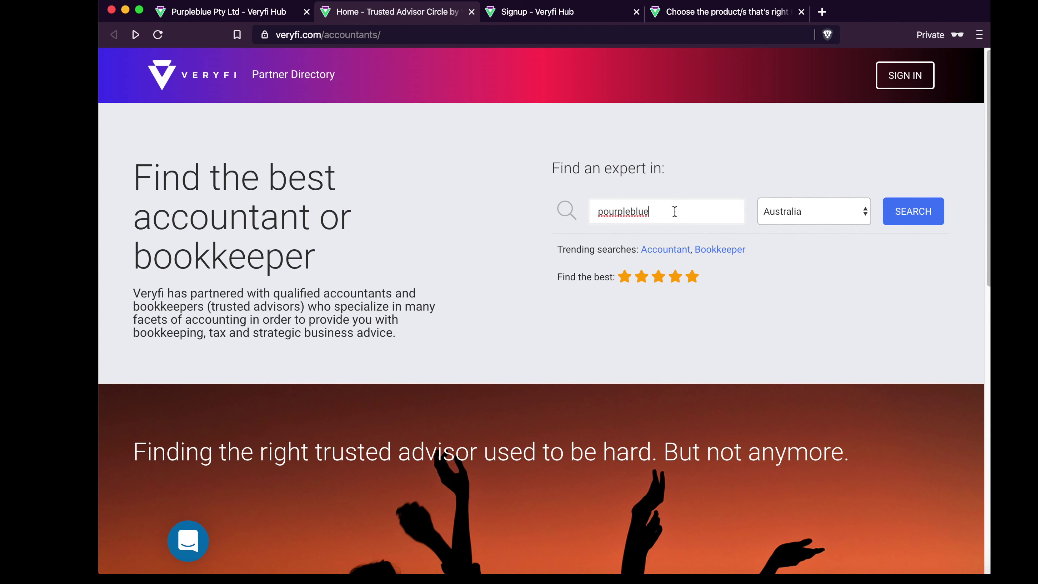
left_click(897, 212)
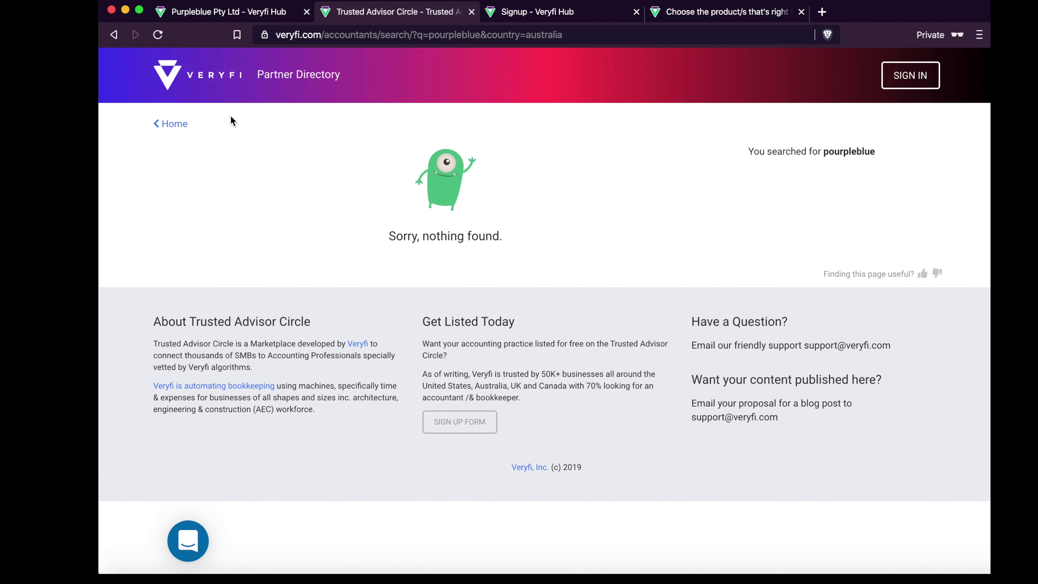
Correct the search term to "purpleblue" and search the partner directory for it in Australia
left_click(113, 34)
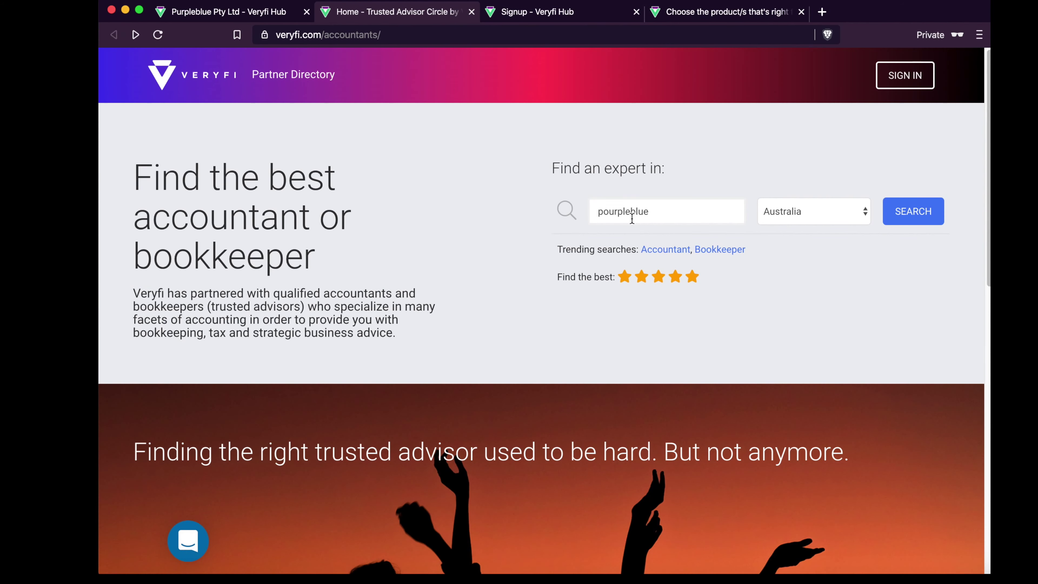
left_click(613, 213)
key("BackSpace")
key("Return")
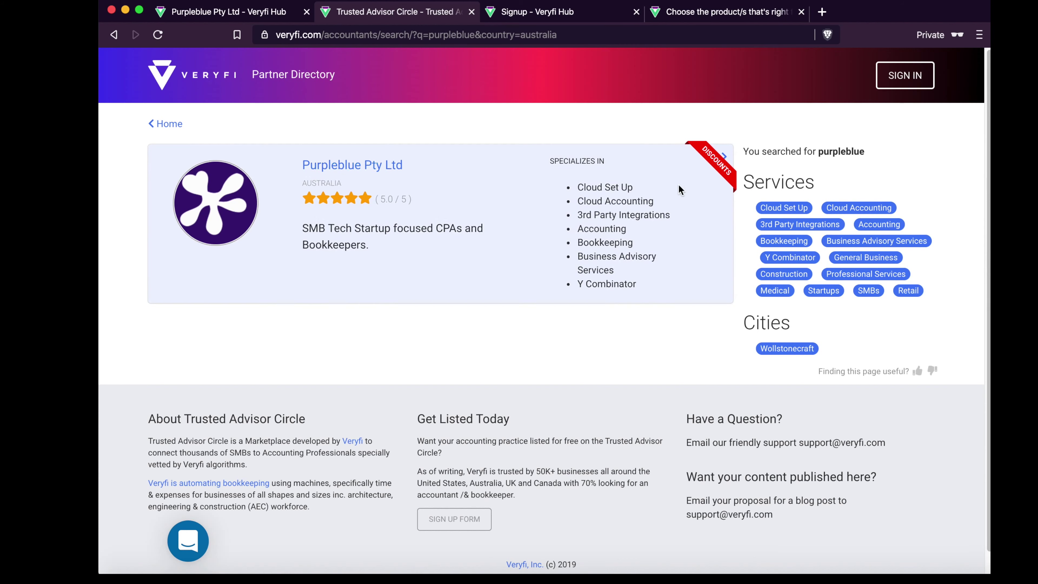
Open the Purpleblue Pty Ltd profile from the search results and examine its rating, badges, services, industries, contact details and published articles
left_click(330, 165)
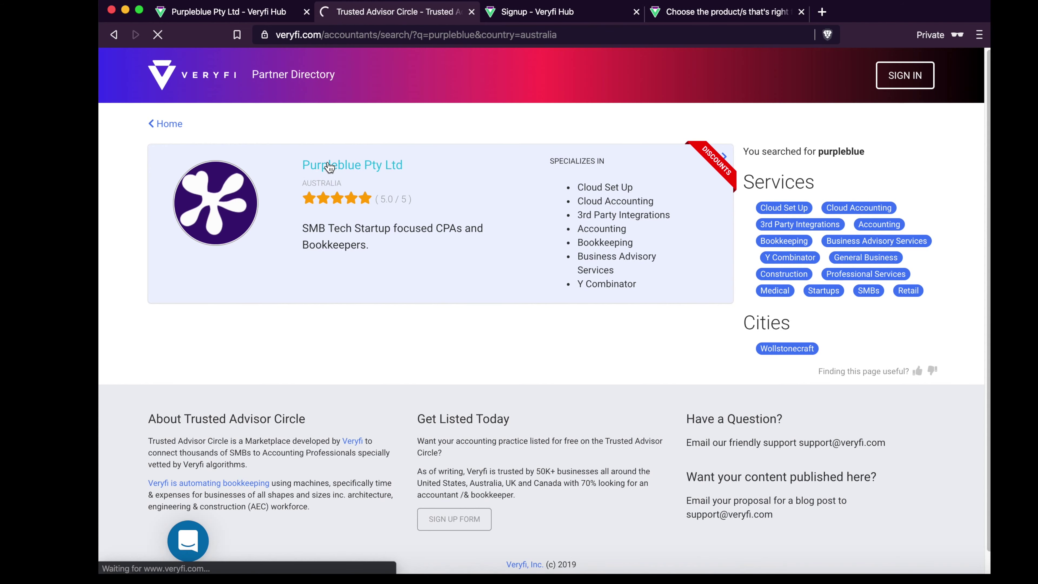
scroll(329, 167, "down", 3)
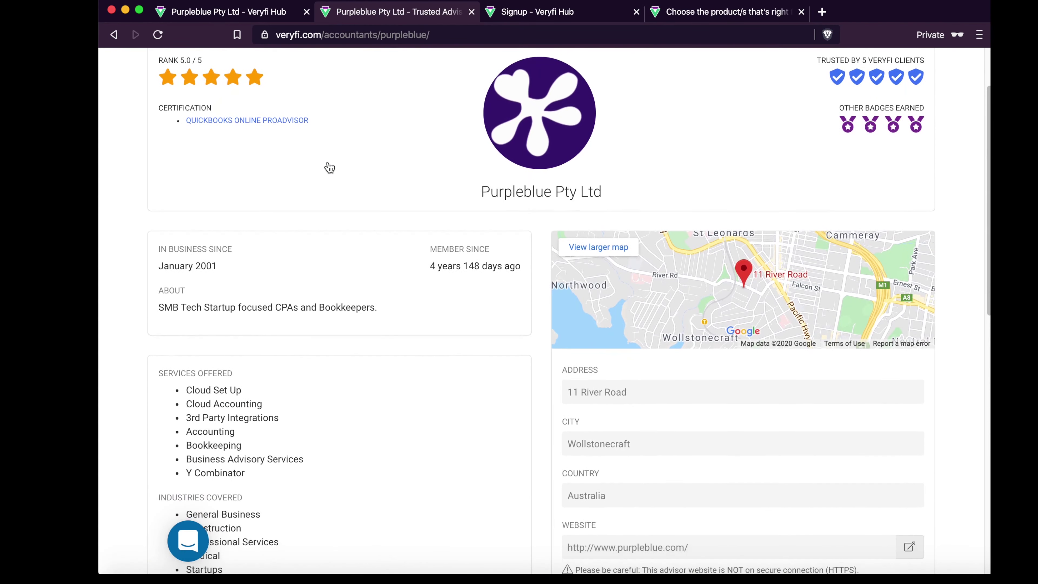
scroll(330, 168, "down", 15)
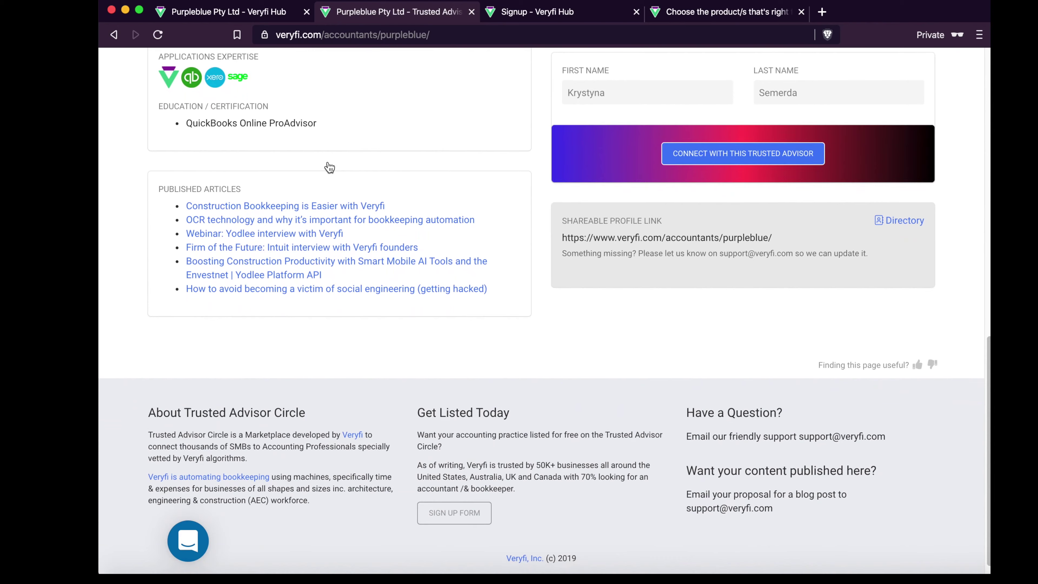
scroll(329, 168, "up", 15)
scroll(330, 168, "down", 5)
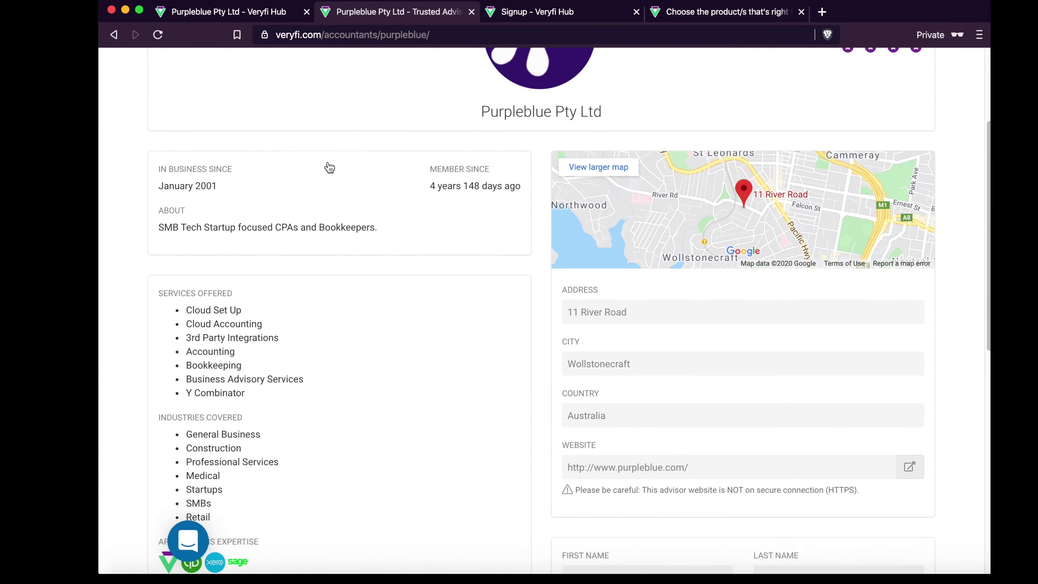
scroll(329, 168, "down", 5)
scroll(329, 168, "up", 9)
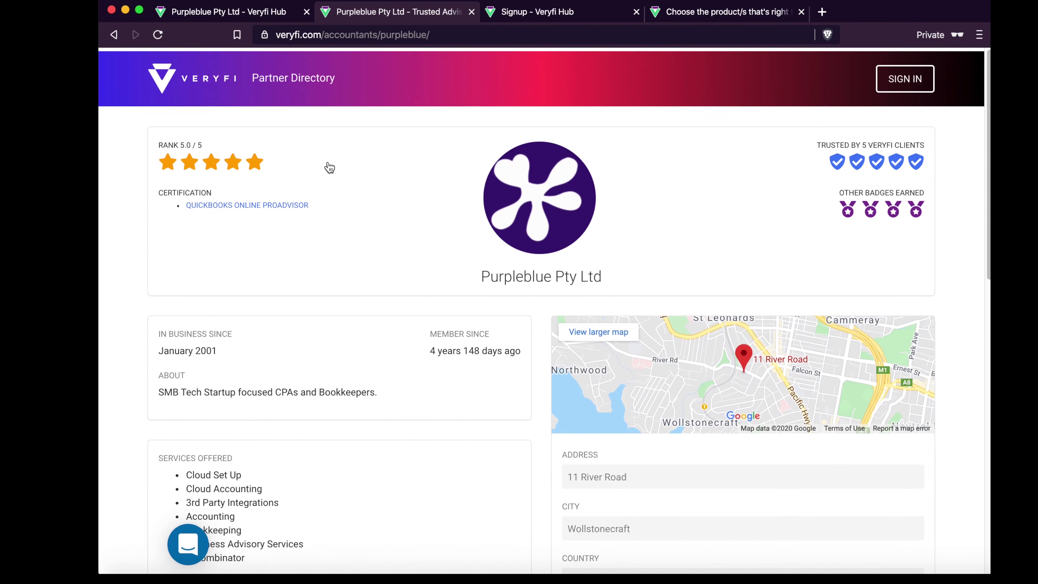
scroll(330, 167, "down", 1)
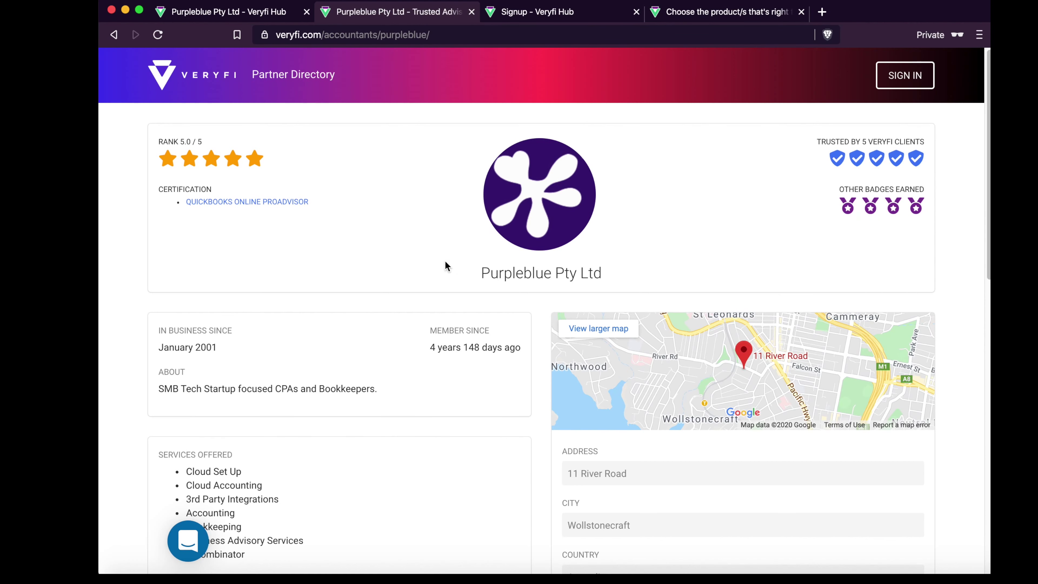
Return to the partner directory home, search all experts in the United States without a keyword, and browse the listed firms
left_click(279, 76)
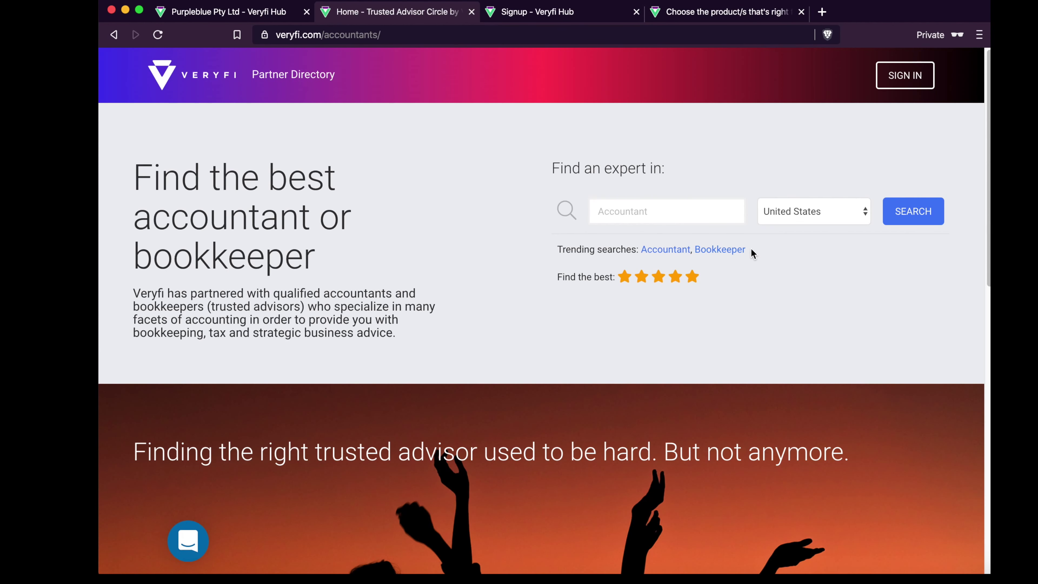
left_click(916, 222)
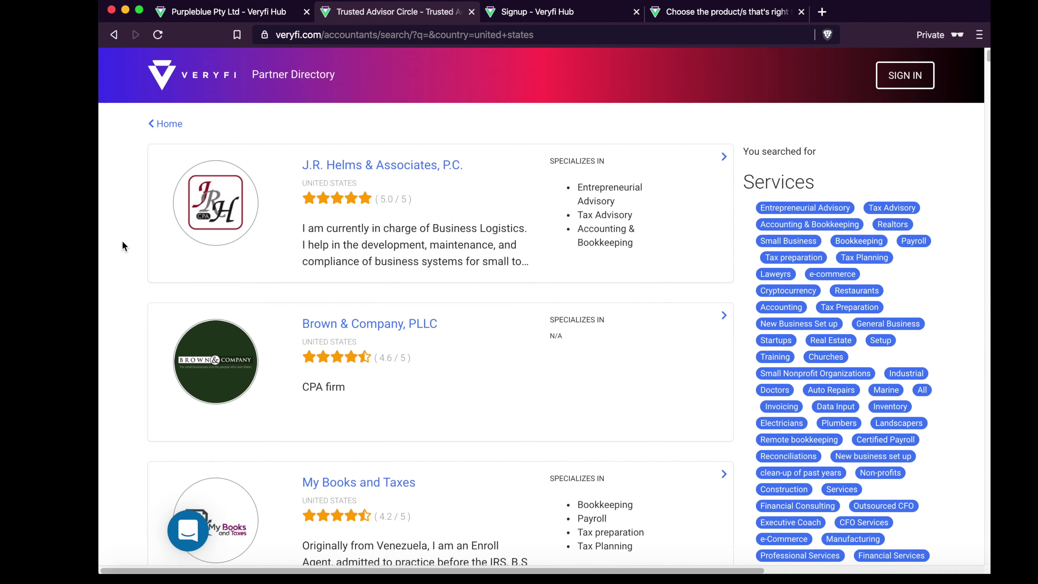
scroll(123, 245, "down", 3)
scroll(123, 247, "down", 20)
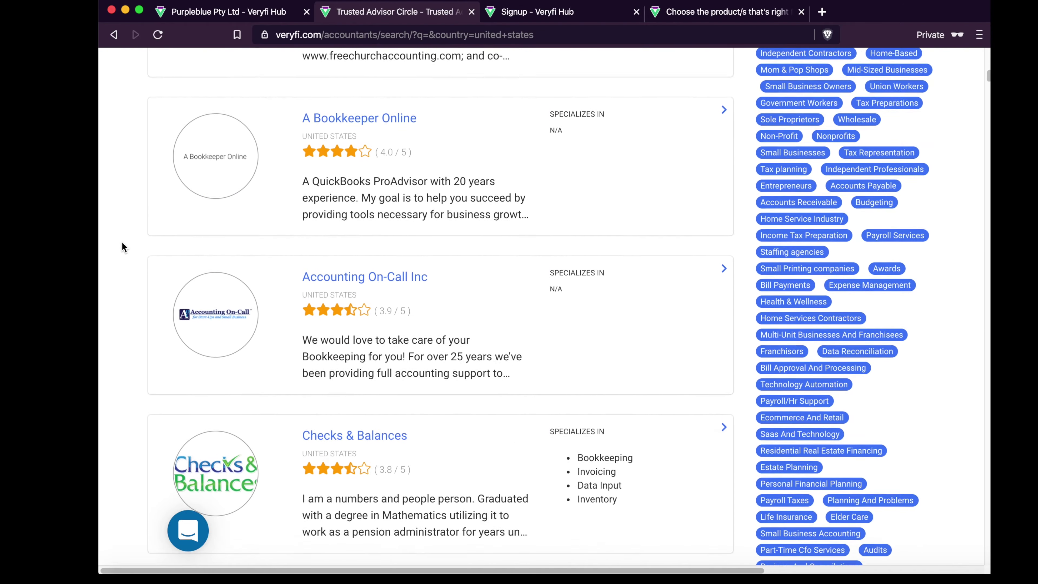
scroll(122, 248, "down", 20)
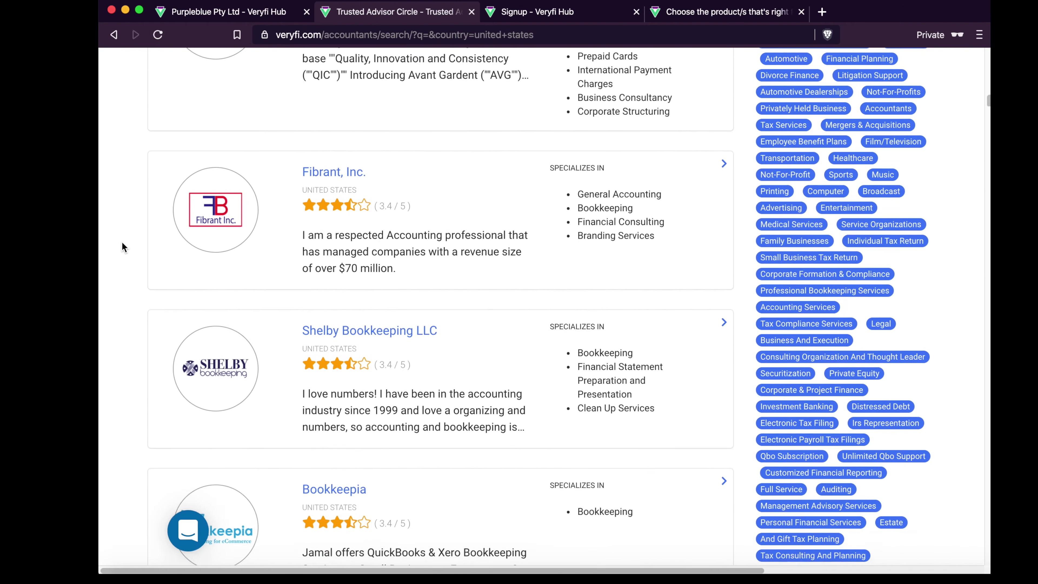
scroll(122, 247, "up", 6)
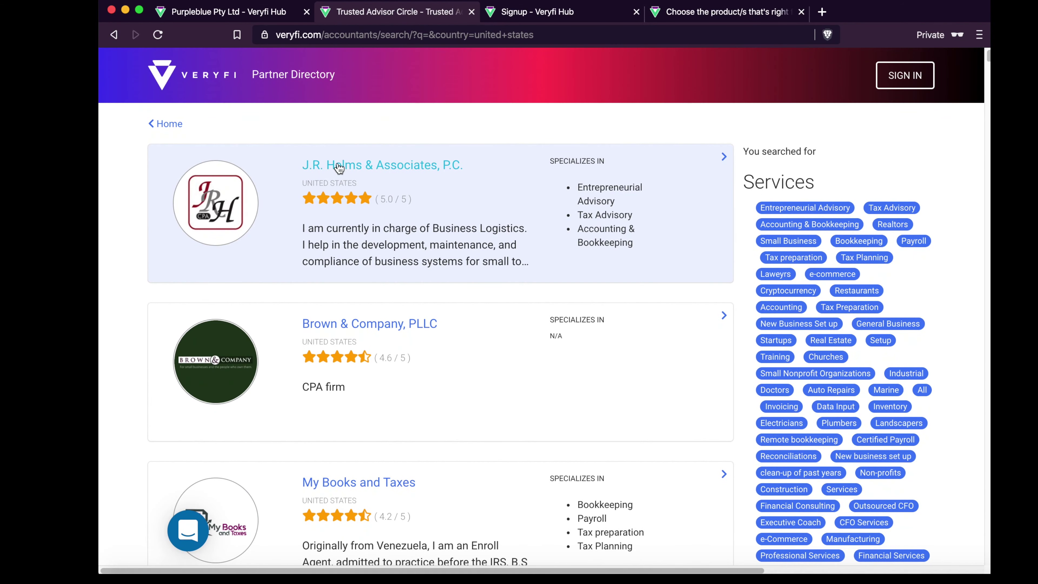
Open the J.R. Helms & Associates, P.C. profile and examine its client badges, business description, services, expertise and published articles
left_click(380, 165)
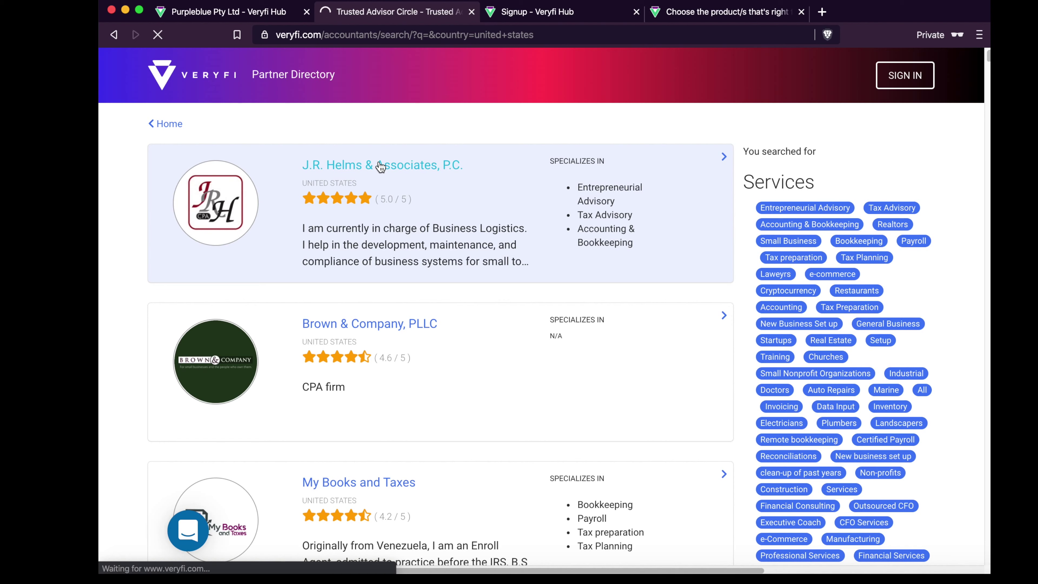
scroll(380, 167, "down", 2)
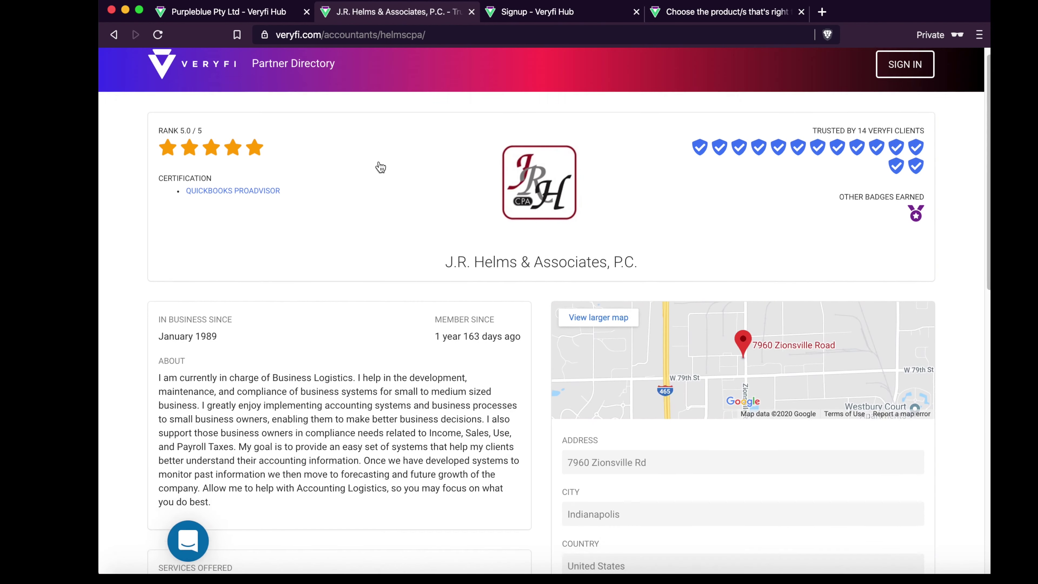
scroll(381, 167, "up", 1)
scroll(380, 167, "up", 1)
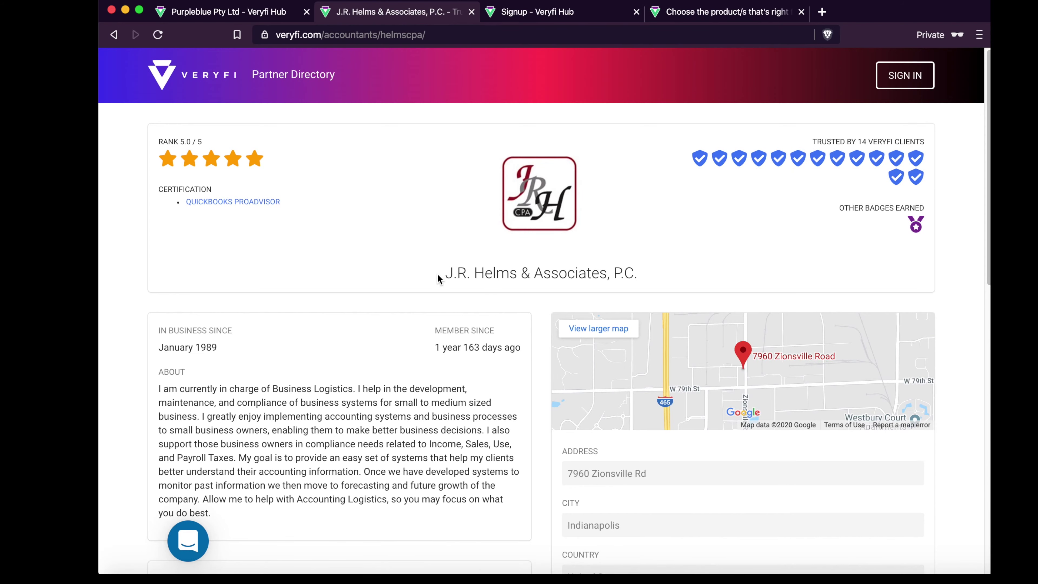
scroll(327, 311, "down", 3)
scroll(461, 409, "down", 6)
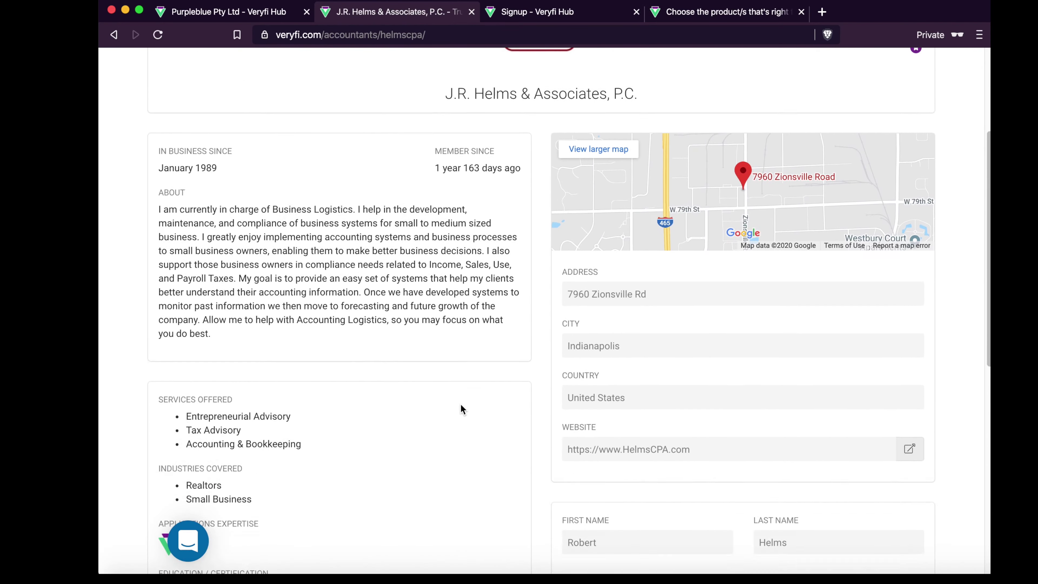
scroll(461, 405, "down", 6)
scroll(460, 405, "up", 11)
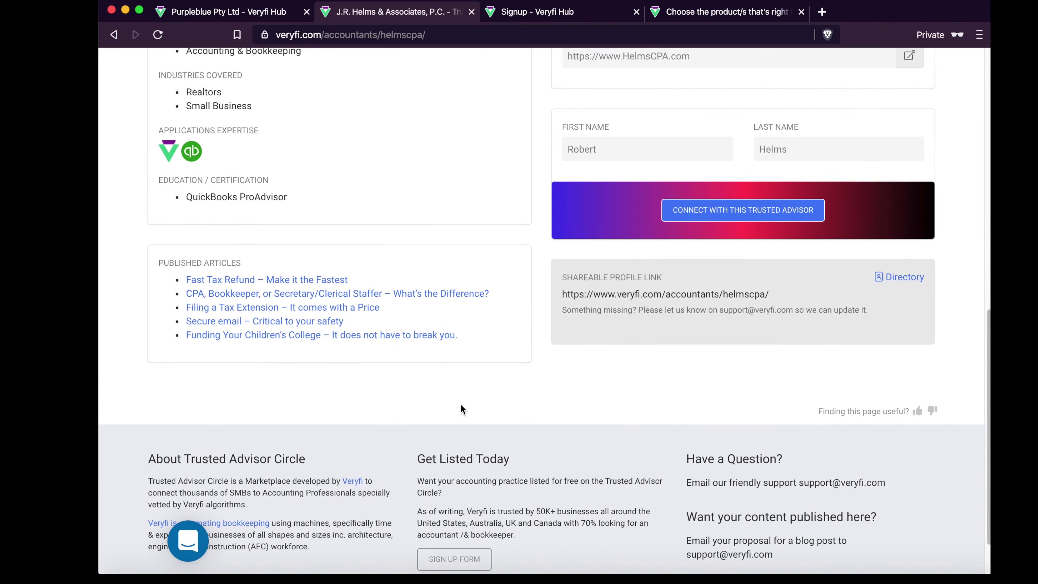
scroll(460, 403, "up", 4)
Close the partner directory page, open the Partner Program page in Veryfi Hub, and select the entire profile badge embed code
left_click(472, 11)
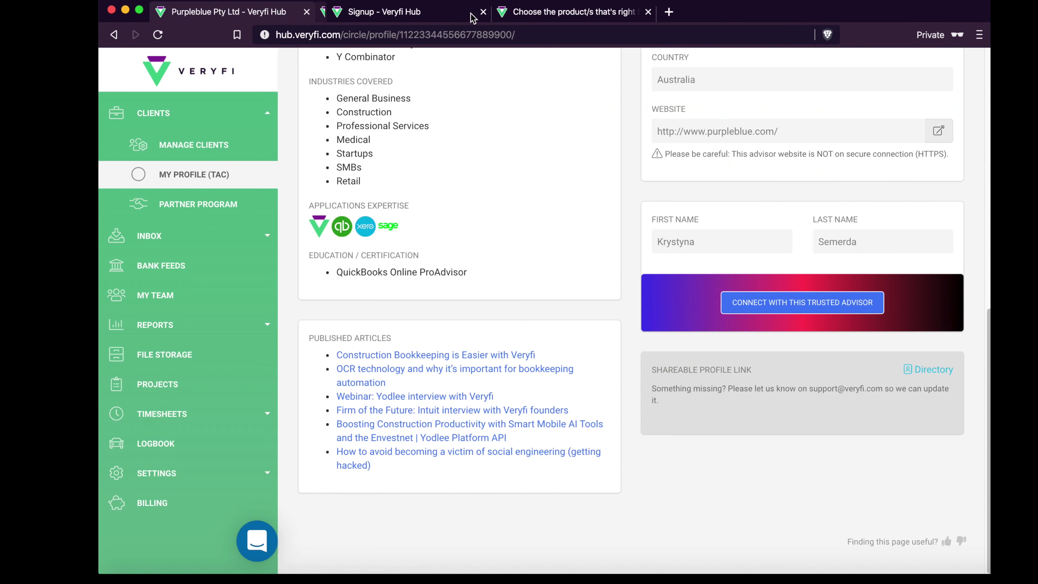
left_click(244, 212)
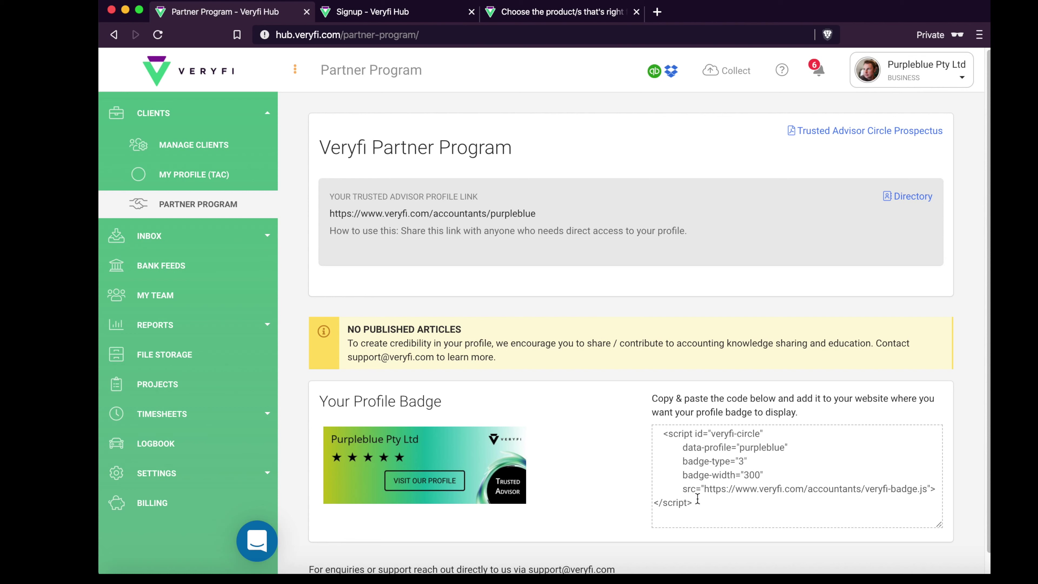
left_click_drag(698, 499, 657, 433)
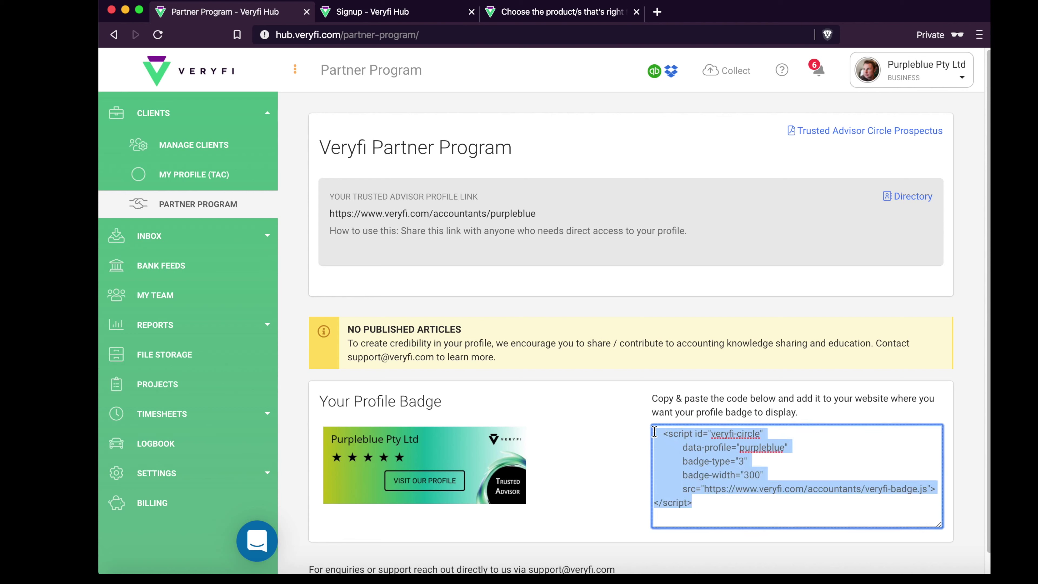